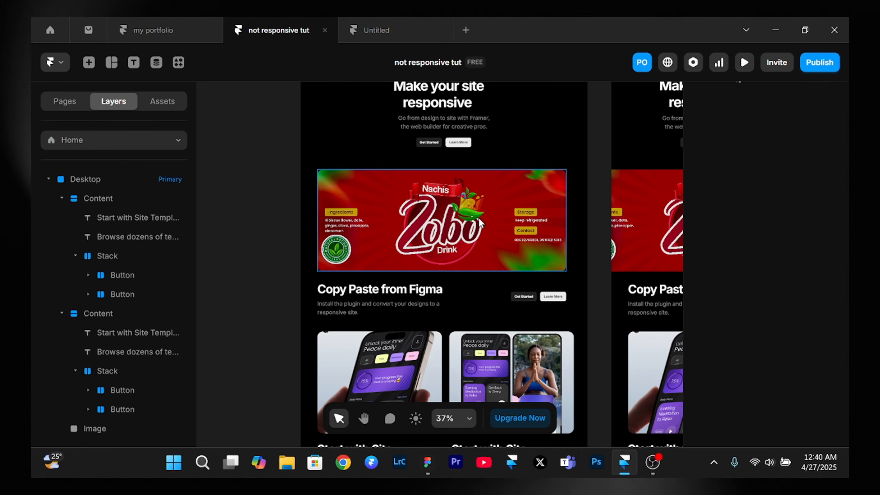
- Preview the Desktop breakpoint, narrow it to a width of 320, examine the whole page, and return to the canvas
{"action": "scroll", "coordinate": [480, 221], "scroll_direction": "up", "scroll_amount": 3}
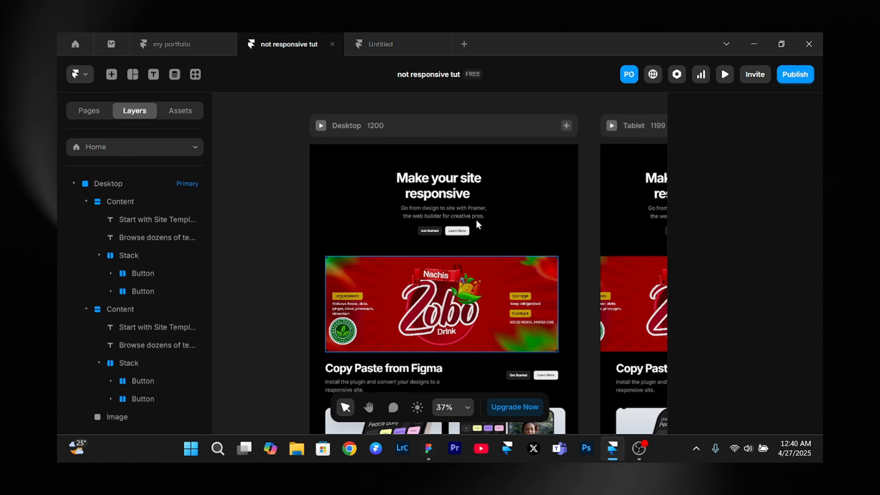
{"action": "left_click", "coordinate": [321, 126]}
{"action": "left_click", "coordinate": [321, 126]}
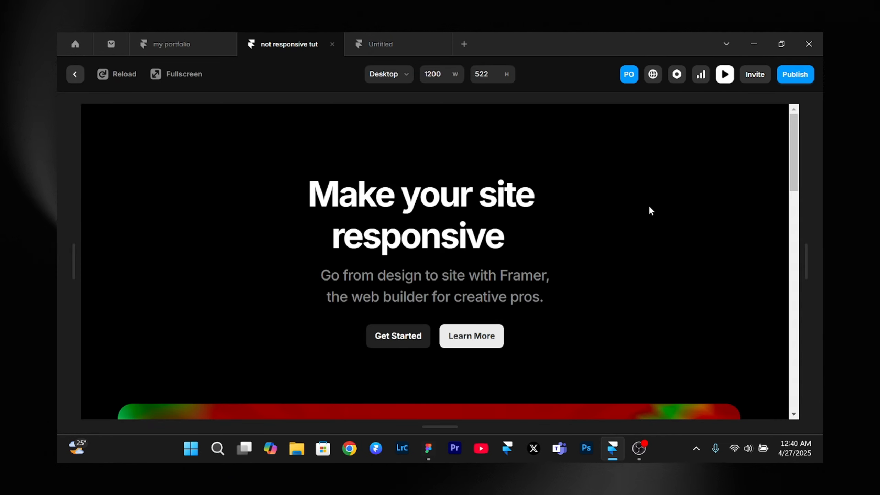
{"action": "scroll", "coordinate": [672, 212], "scroll_direction": "down", "scroll_amount": 2}
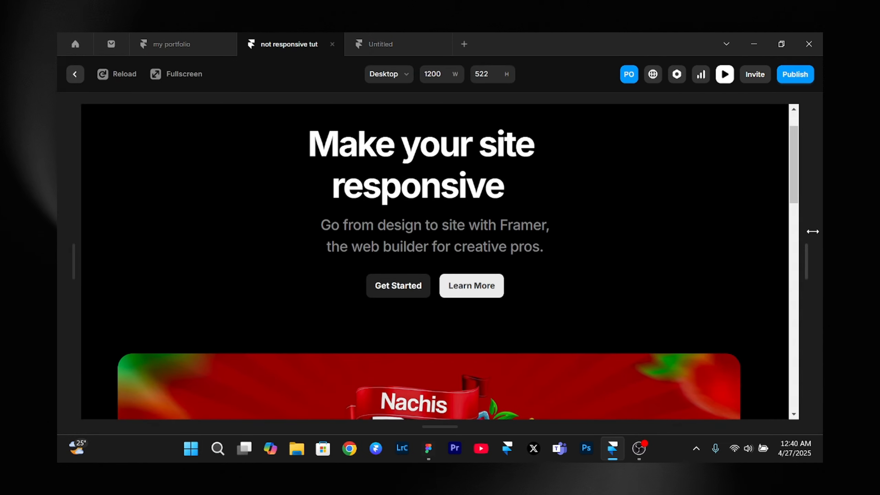
{"action": "left_click_drag", "start_coordinate": [812, 253], "coordinate": [483, 269]}
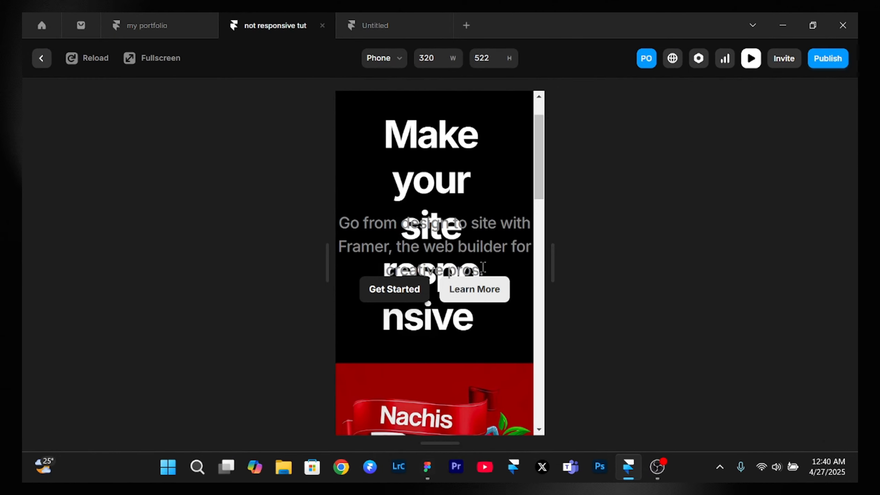
{"action": "scroll", "coordinate": [484, 267], "scroll_direction": "down", "scroll_amount": 15}
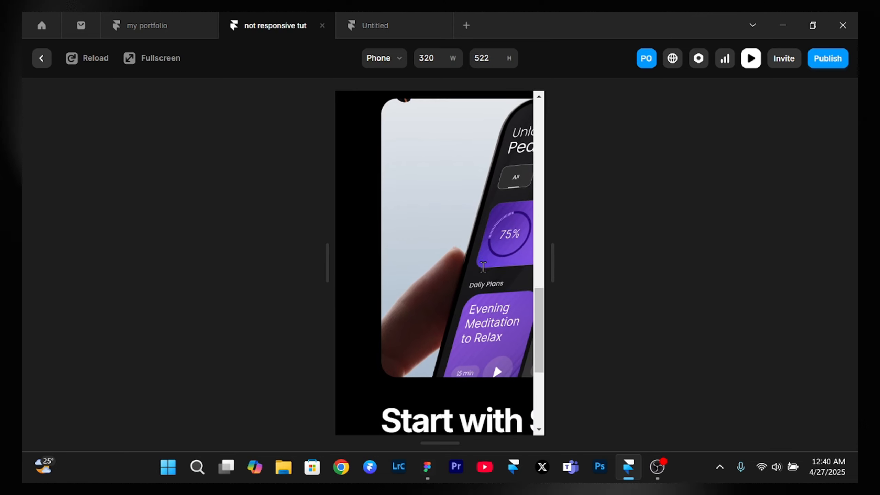
{"action": "scroll", "coordinate": [483, 266], "scroll_direction": "down", "scroll_amount": 5}
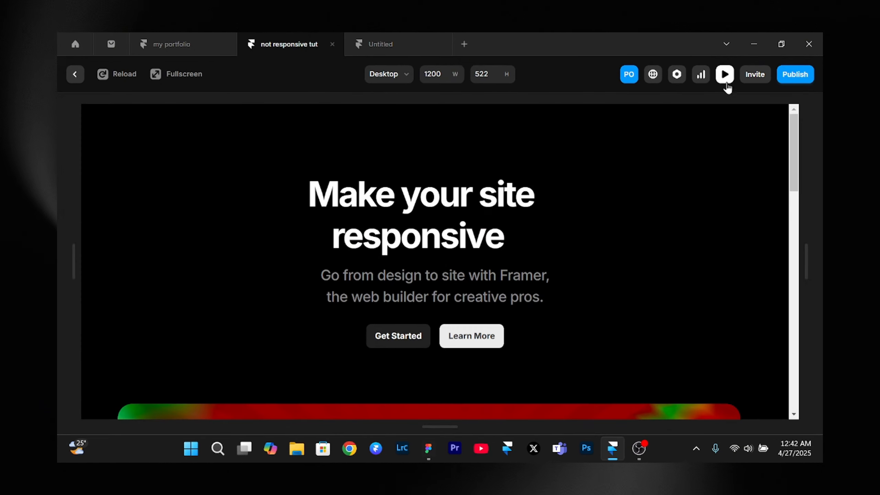
{"action": "left_click", "coordinate": [726, 84]}
- Reopen the Desktop preview, shrink it to phone width 320 to check the hero section, and exit the preview
{"action": "scroll", "coordinate": [419, 297], "scroll_direction": "down", "scroll_amount": 3}
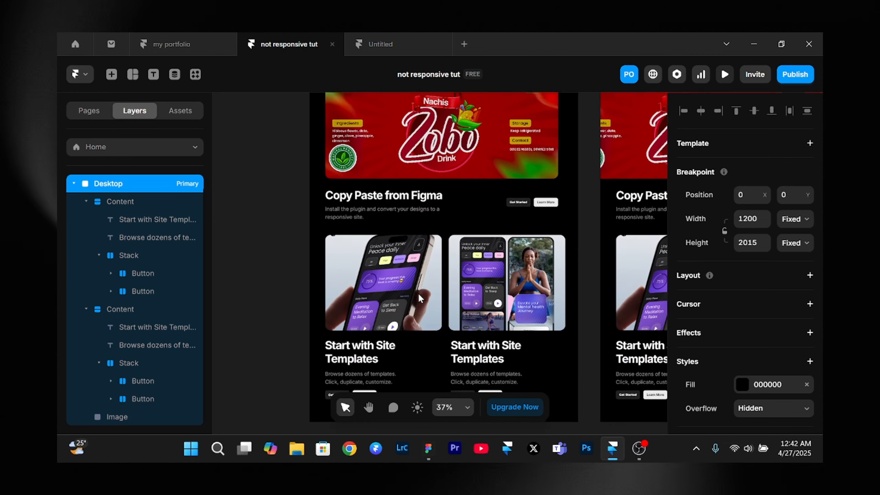
{"action": "scroll", "coordinate": [417, 293], "scroll_direction": "up", "scroll_amount": 6}
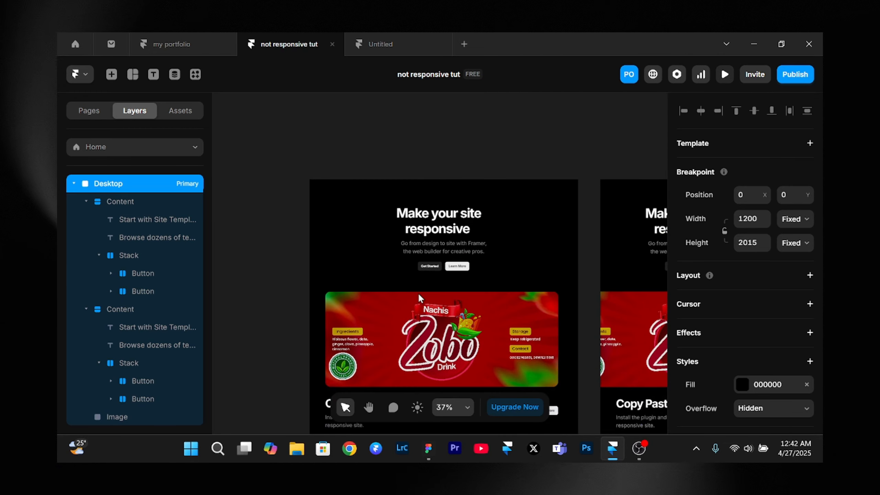
{"action": "left_click", "coordinate": [321, 185]}
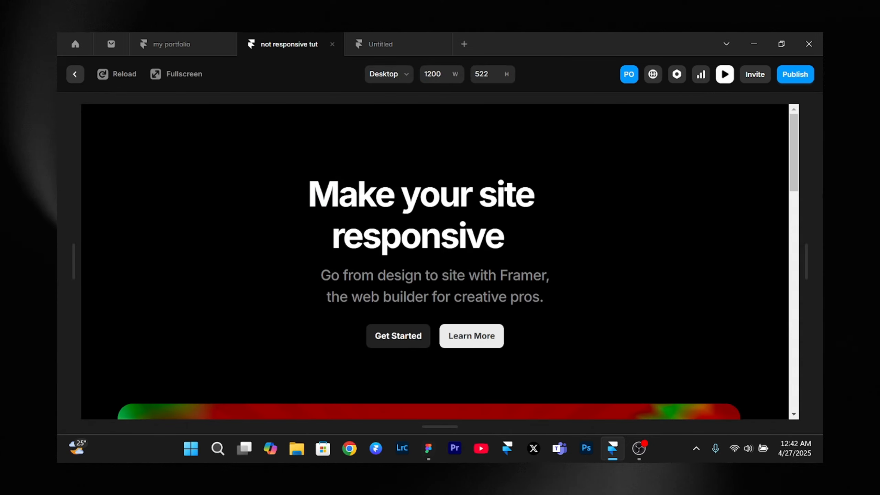
{"action": "left_click_drag", "start_coordinate": [802, 262], "coordinate": [521, 300]}
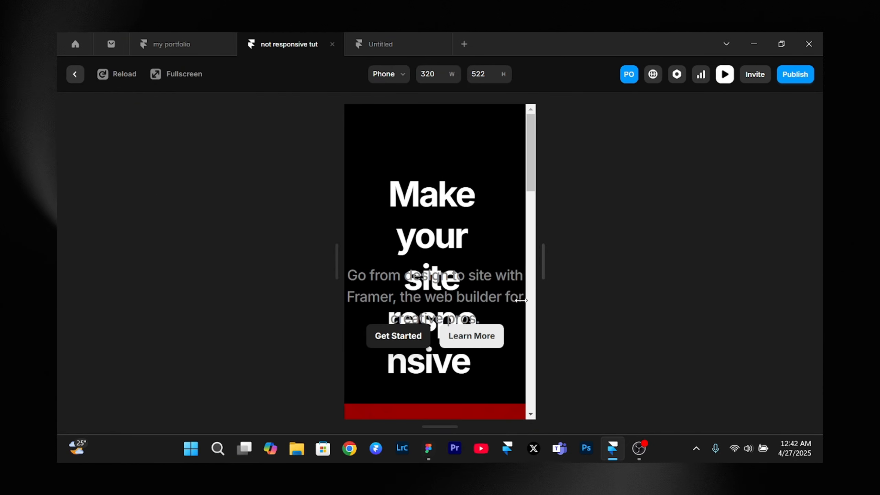
{"action": "key", "text": "Escape"}
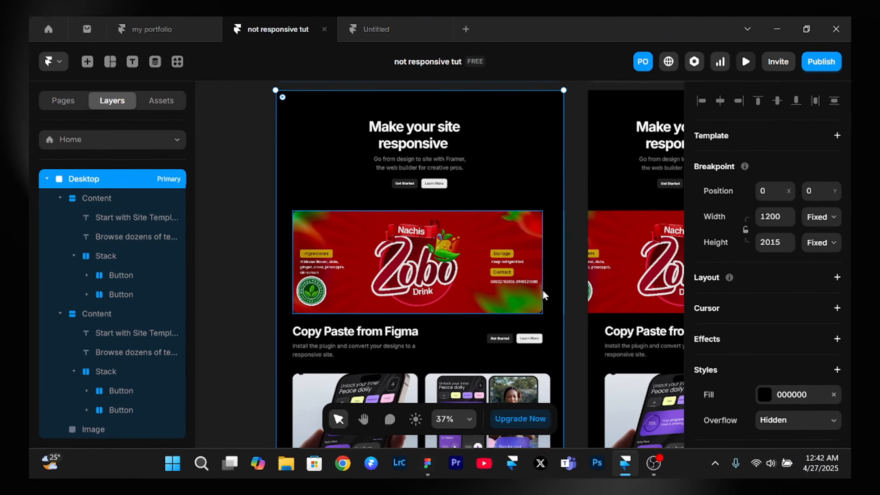
- Inspect the position and text settings of the hero section's heading, subtitle and Get Started button
{"action": "scroll", "coordinate": [536, 287], "scroll_direction": "down", "scroll_amount": 3}
{"action": "scroll", "coordinate": [536, 288], "scroll_direction": "up", "scroll_amount": 2}
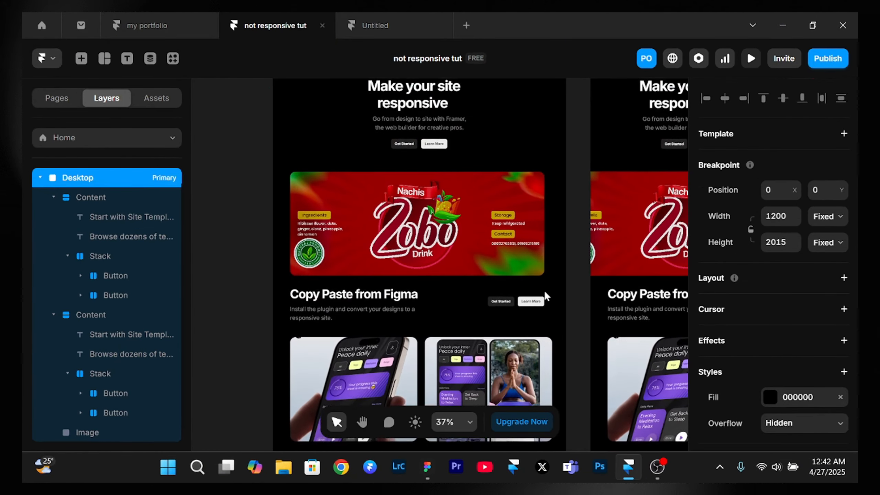
{"action": "scroll", "coordinate": [545, 292], "scroll_direction": "up", "scroll_amount": 2}
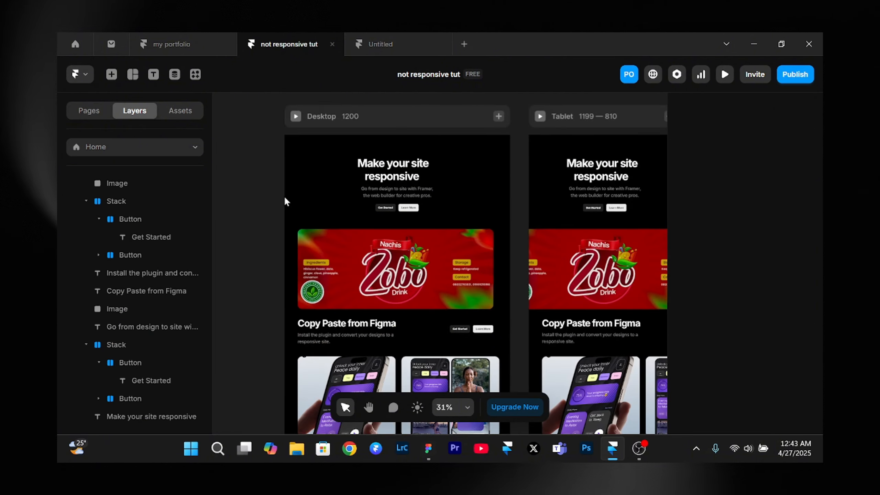
{"action": "scroll", "coordinate": [285, 201], "scroll_direction": "up", "scroll_amount": 5}
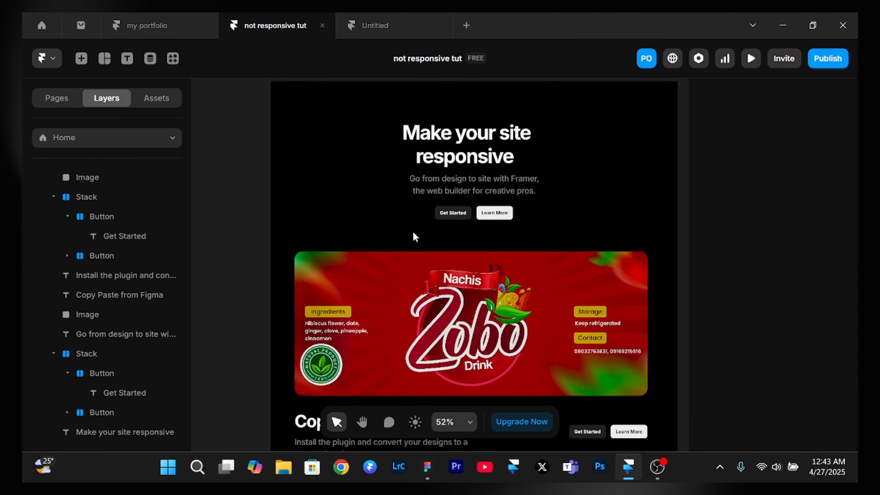
{"action": "scroll", "coordinate": [416, 234], "scroll_direction": "right", "scroll_amount": 1}
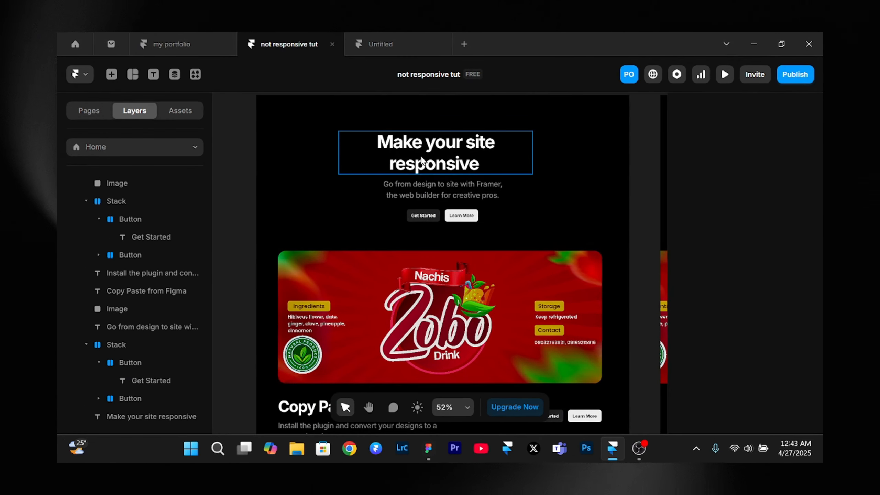
{"action": "left_click", "coordinate": [416, 158]}
{"action": "left_click", "coordinate": [418, 186]}
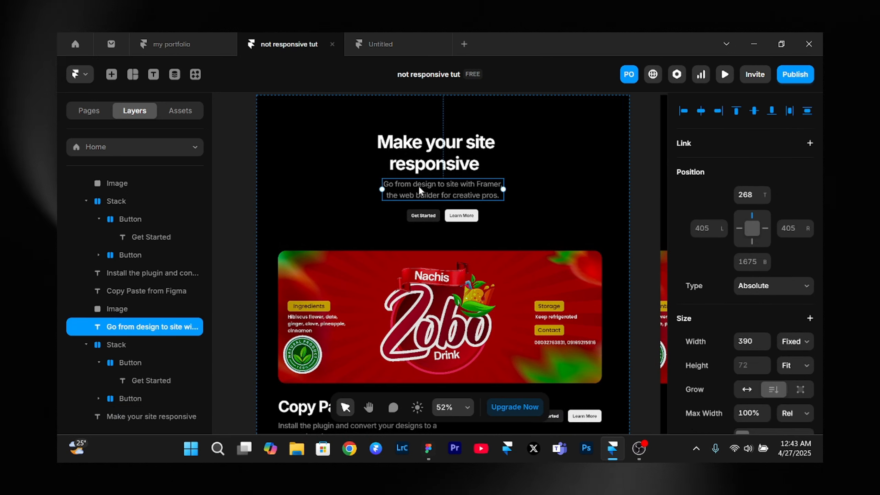
{"action": "left_click", "coordinate": [435, 217]}
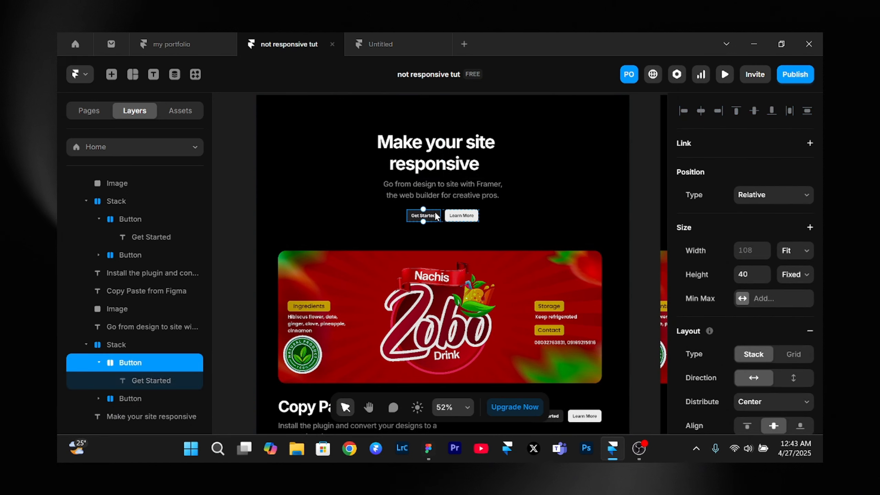
{"action": "left_click", "coordinate": [405, 180]}
{"action": "left_click", "coordinate": [413, 156]}
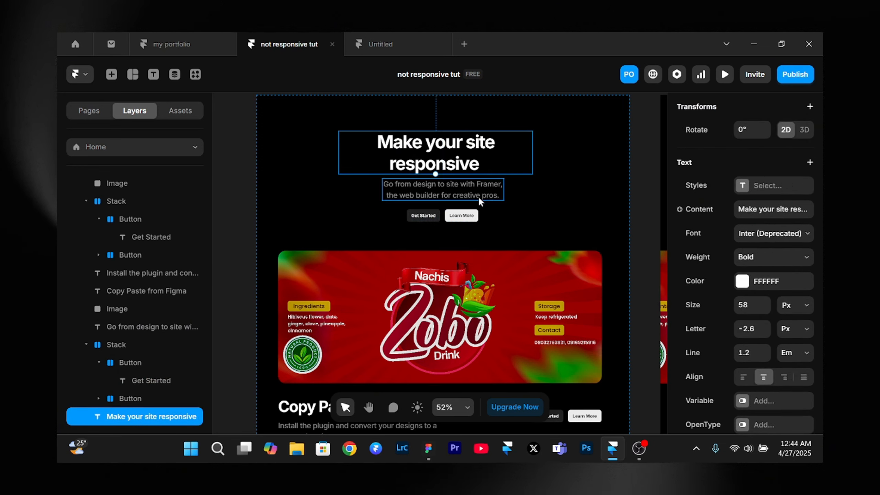
- Try moving the Zobo banner image left past the frame edge and the "Copy Paste from Figma" heading right over the buttons
{"action": "scroll", "coordinate": [479, 196], "scroll_direction": "down", "scroll_amount": 5}
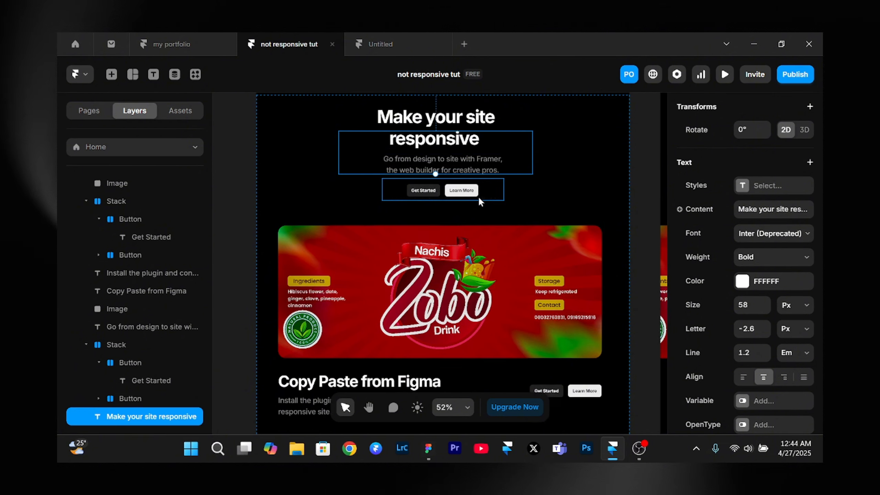
{"action": "scroll", "coordinate": [478, 196], "scroll_direction": "up", "scroll_amount": 2}
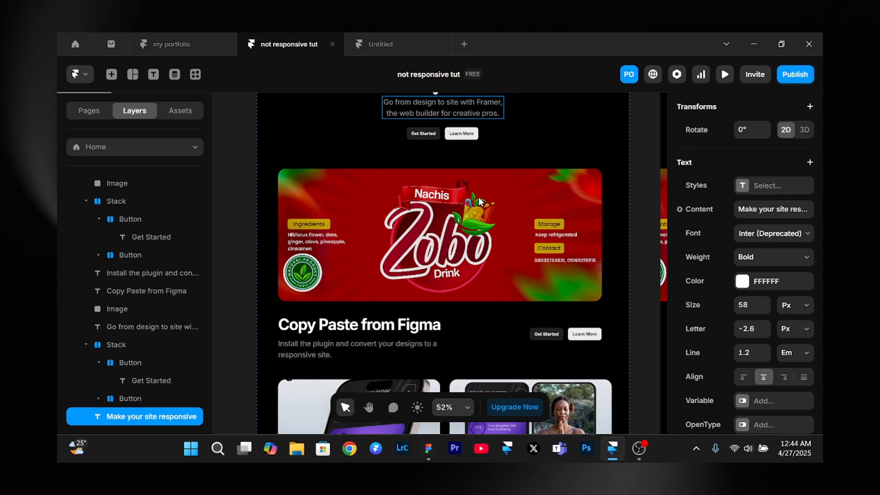
{"action": "scroll", "coordinate": [479, 201], "scroll_direction": "down", "scroll_amount": 3}
{"action": "scroll", "coordinate": [480, 199], "scroll_direction": "up", "scroll_amount": 1}
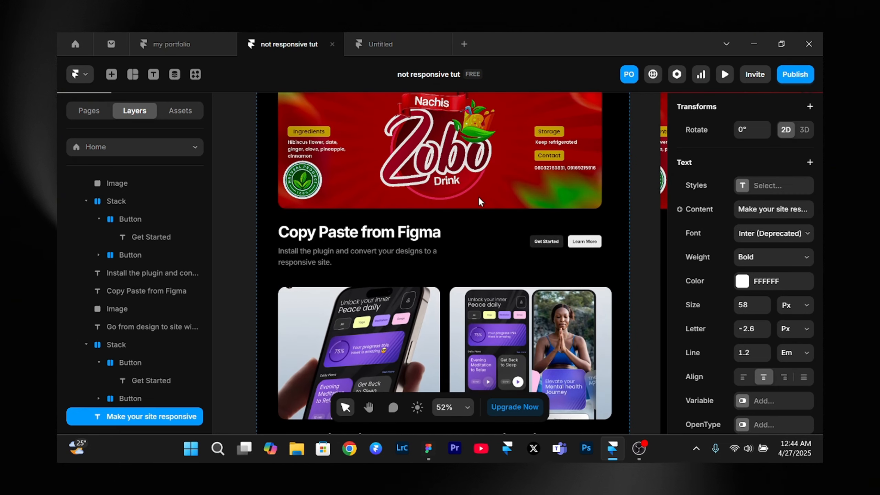
{"action": "left_click", "coordinate": [407, 176]}
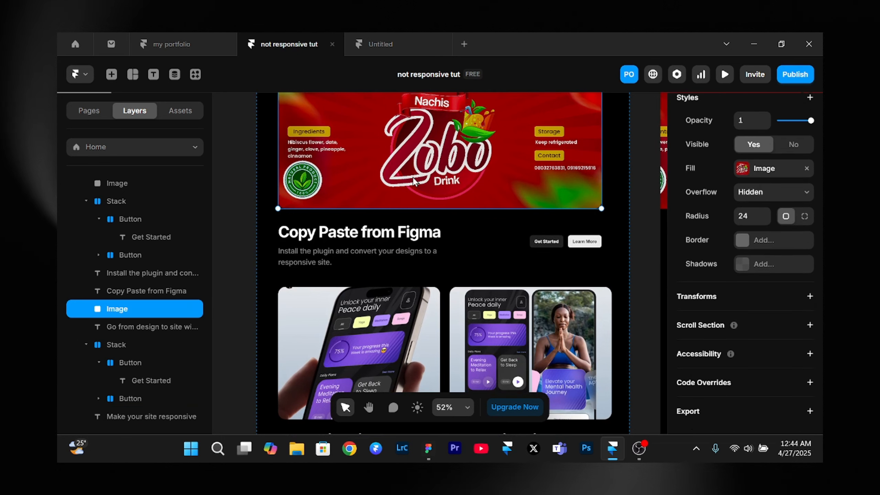
{"action": "left_click_drag", "start_coordinate": [413, 177], "coordinate": [333, 184]}
{"action": "scroll", "coordinate": [377, 181], "scroll_direction": "up", "scroll_amount": 2}
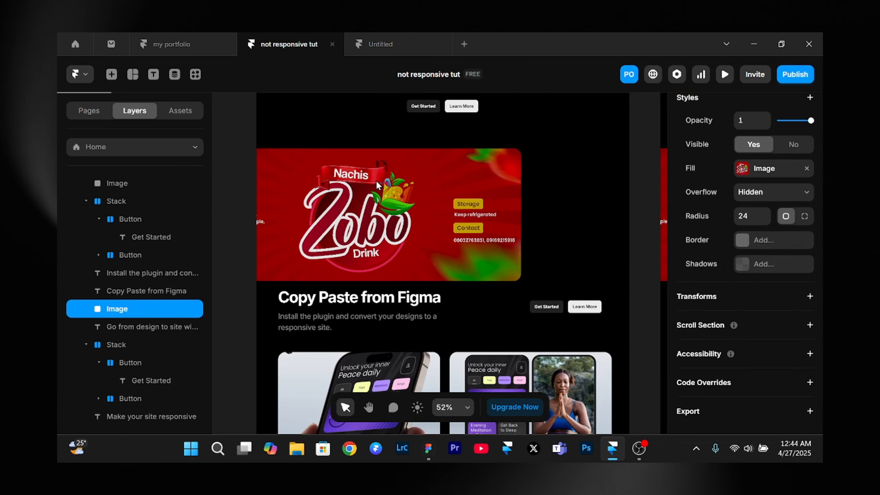
{"action": "left_click", "coordinate": [385, 301]}
{"action": "left_click_drag", "start_coordinate": [385, 301], "coordinate": [502, 313]}
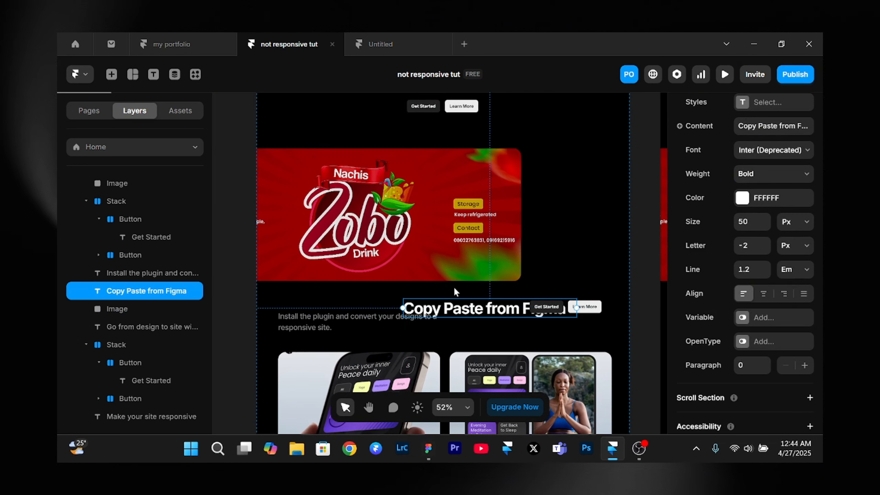
- Check the Desktop breakpoint in preview, return to the canvas, and look over the banner and "Copy Paste from Figma" sections
{"action": "scroll", "coordinate": [454, 290], "scroll_direction": "up", "scroll_amount": 5}
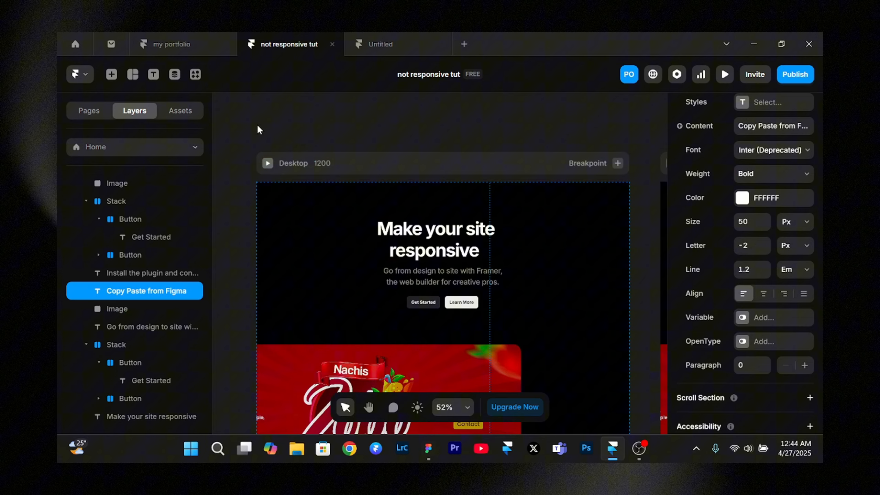
{"action": "left_click", "coordinate": [267, 163]}
{"action": "key", "text": "Escape"}
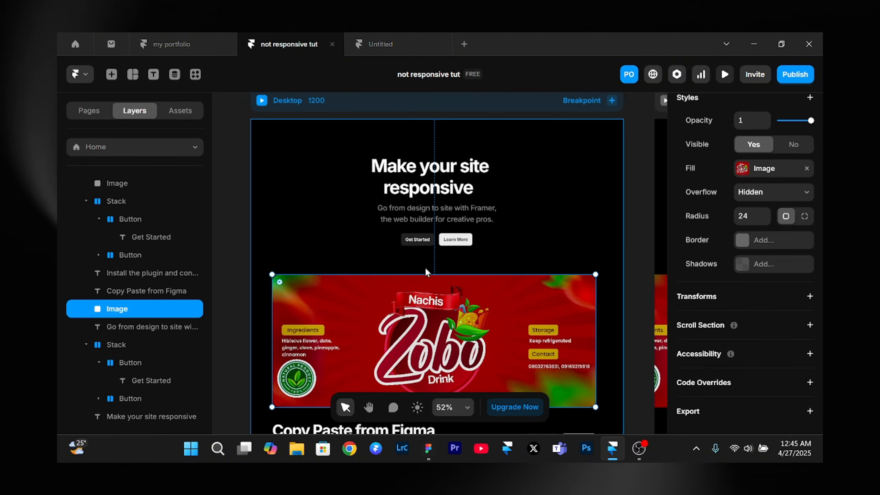
{"action": "scroll", "coordinate": [425, 272], "scroll_direction": "down", "scroll_amount": 3}
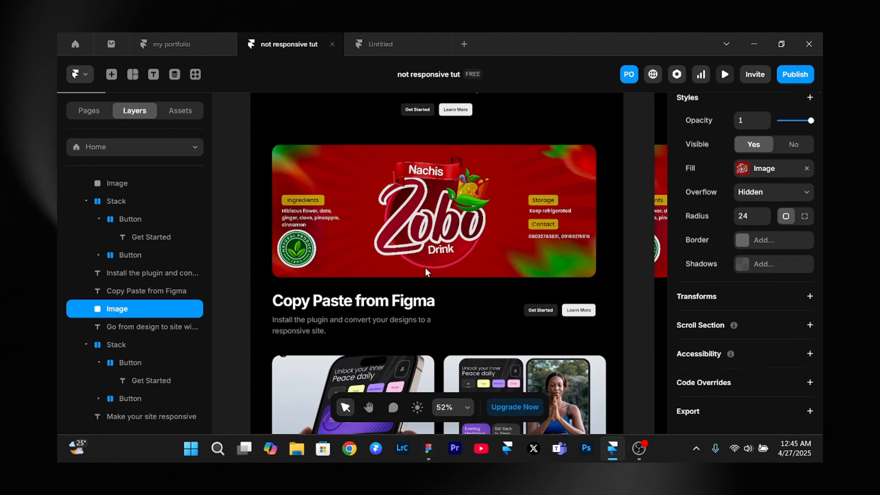
{"action": "scroll", "coordinate": [425, 271], "scroll_direction": "up", "scroll_amount": 2}
{"action": "scroll", "coordinate": [767, 248], "scroll_direction": "up", "scroll_amount": 5}
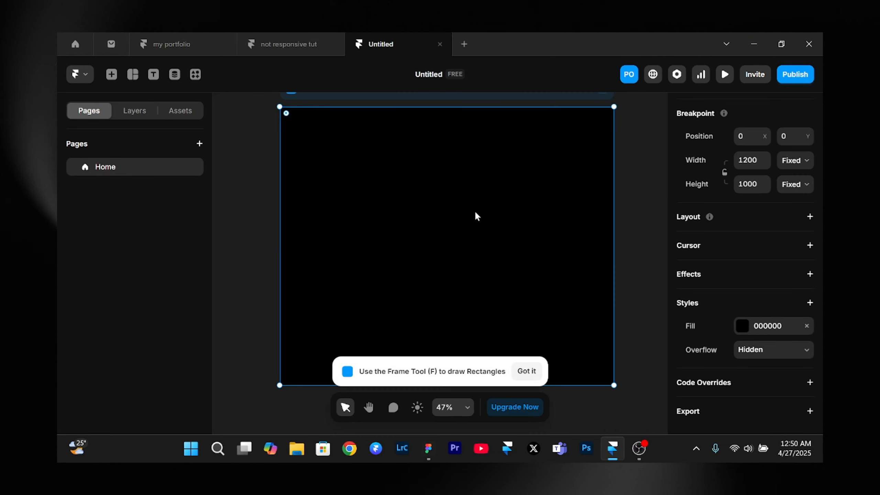
- Draw a frame about 255 by 266 px on the empty Desktop breakpoint and view its position type options
{"action": "key", "text": "f"}
{"action": "mouse_move", "coordinate": [346, 143]}
{"action": "left_mouse_down"}
{"action": "mouse_move", "coordinate": [470, 220]}
{"action": "mouse_move", "coordinate": [417, 218]}
{"action": "mouse_move", "coordinate": [473, 234]}
{"action": "left_mouse_up"}
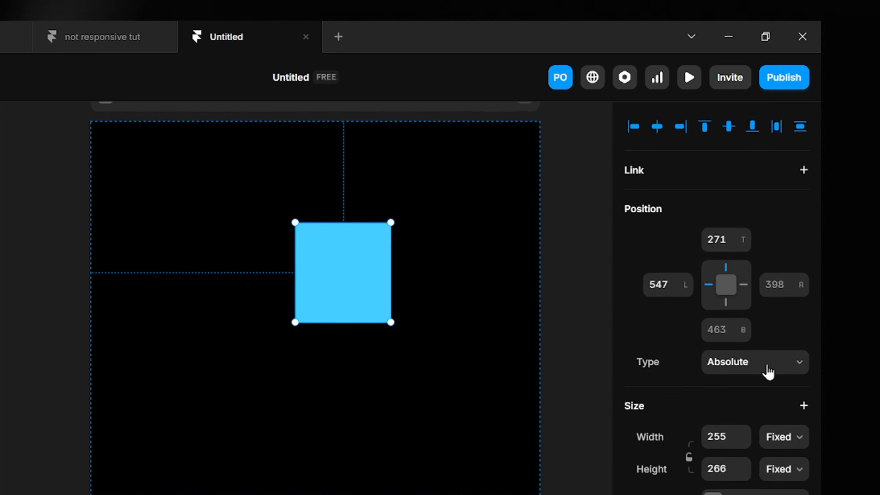
{"action": "left_click", "coordinate": [755, 368]}
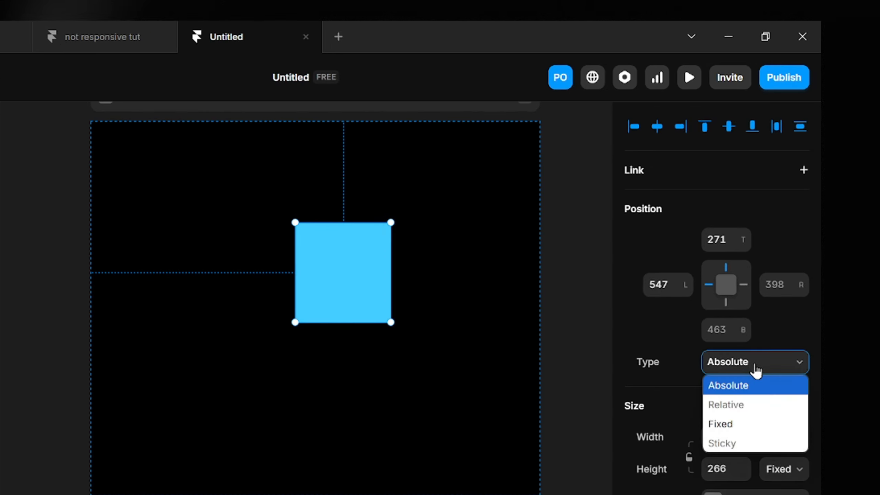
{"action": "left_click", "coordinate": [349, 262]}
- Move the blue frame freely around the Desktop breakpoint to about 490 px from the left and 170 px from the top, and open its position types
{"action": "left_click_drag", "start_coordinate": [349, 262], "coordinate": [228, 235]}
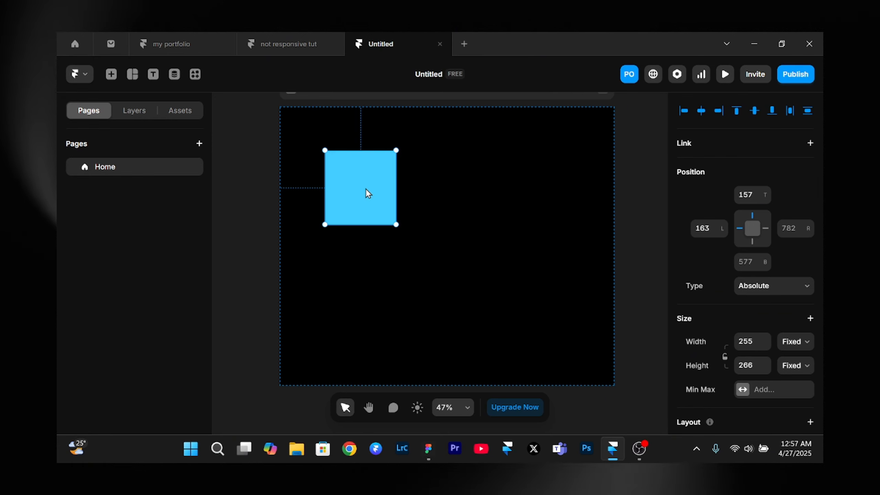
{"action": "left_click_drag", "start_coordinate": [357, 187], "coordinate": [469, 199]}
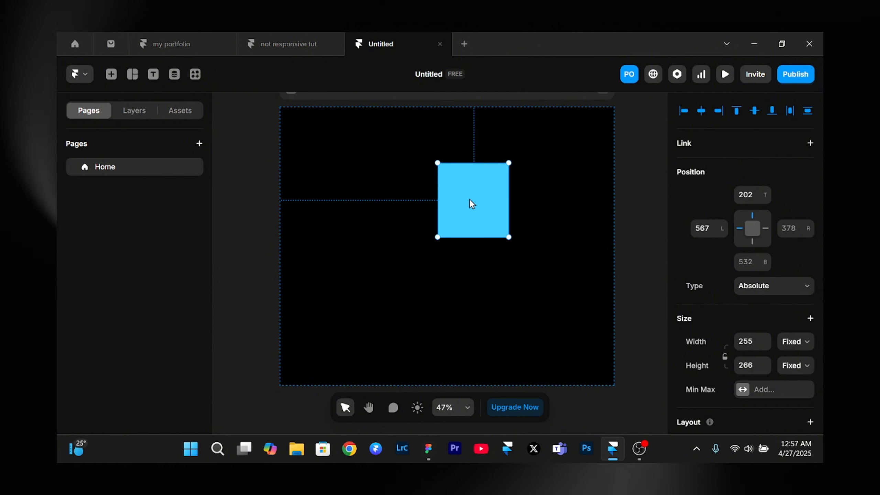
{"action": "left_click_drag", "start_coordinate": [467, 195], "coordinate": [446, 187]}
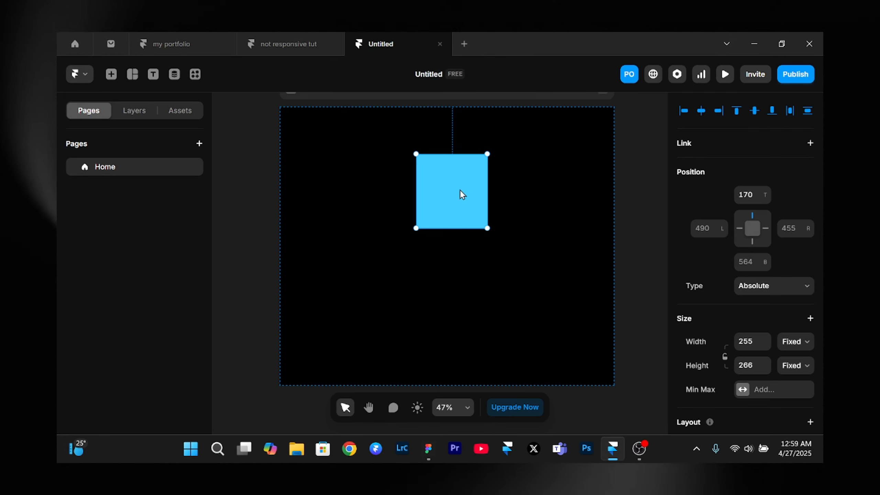
{"action": "left_click", "coordinate": [794, 287]}
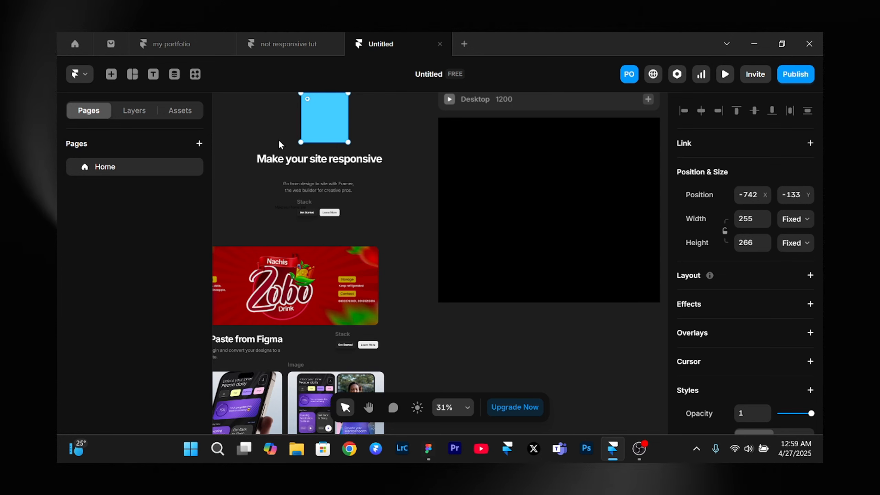
- Move the "Make your site responsive" heading, its paragraph and the button stack together onto the Desktop breakpoint and align their horizontal centres
{"action": "left_click", "coordinate": [285, 156]}
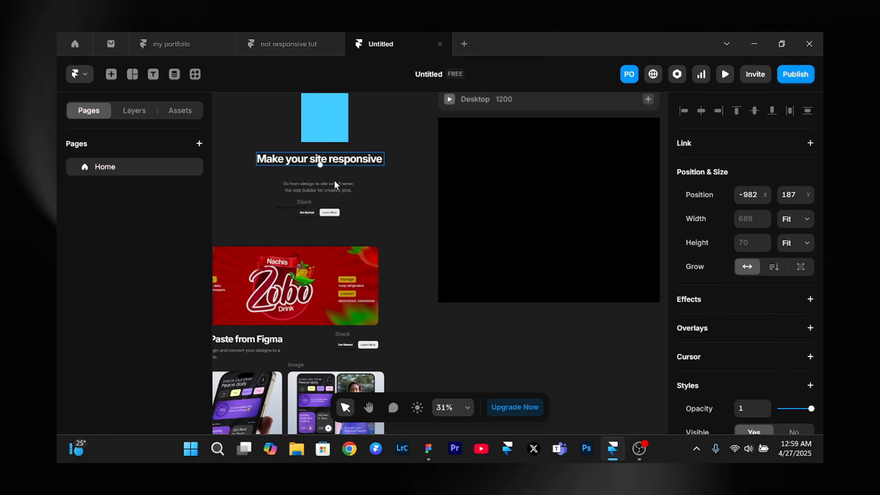
{"action": "left_click", "coordinate": [329, 189], "text": "shift"}
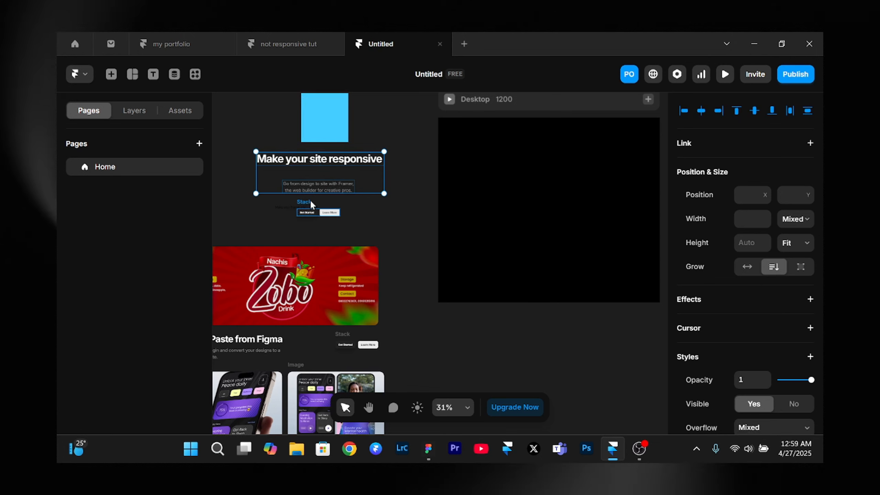
{"action": "left_click_drag", "start_coordinate": [304, 187], "coordinate": [555, 191]}
{"action": "scroll", "coordinate": [554, 191], "scroll_direction": "right", "scroll_amount": 5}
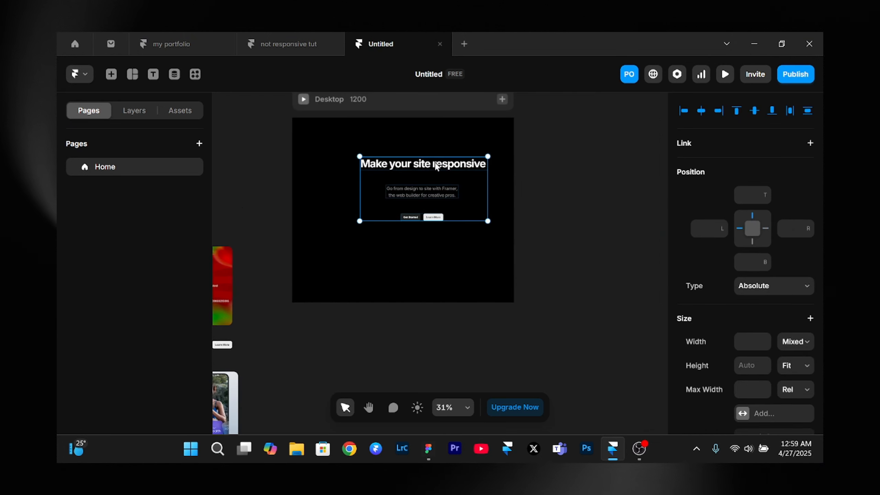
{"action": "left_click", "coordinate": [701, 111]}
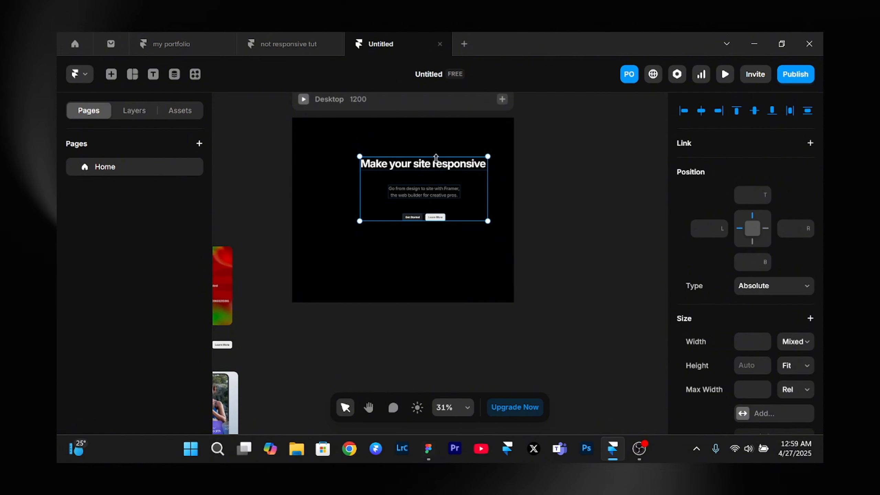
{"action": "left_click_drag", "start_coordinate": [433, 162], "coordinate": [408, 158]}
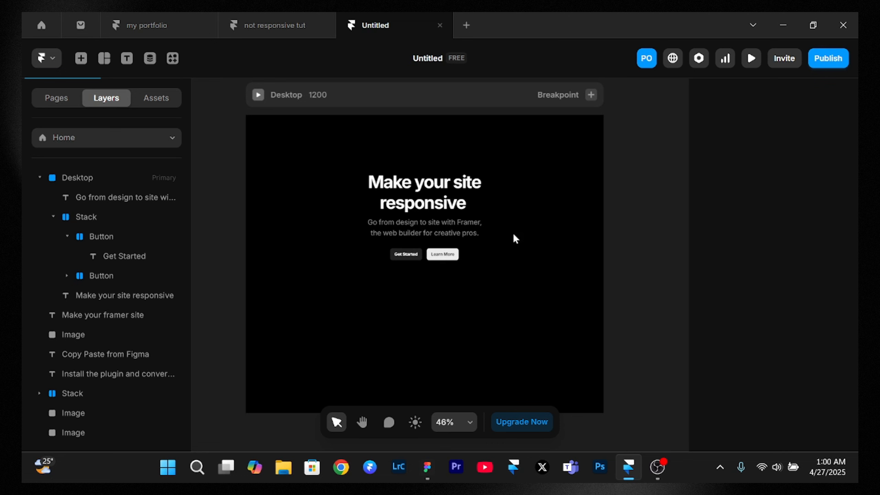
- Reposition the "Make your site responsive" heading slightly and duplicate it lower, over the paragraph, at about 328 px from the top
{"action": "left_click", "coordinate": [402, 204]}
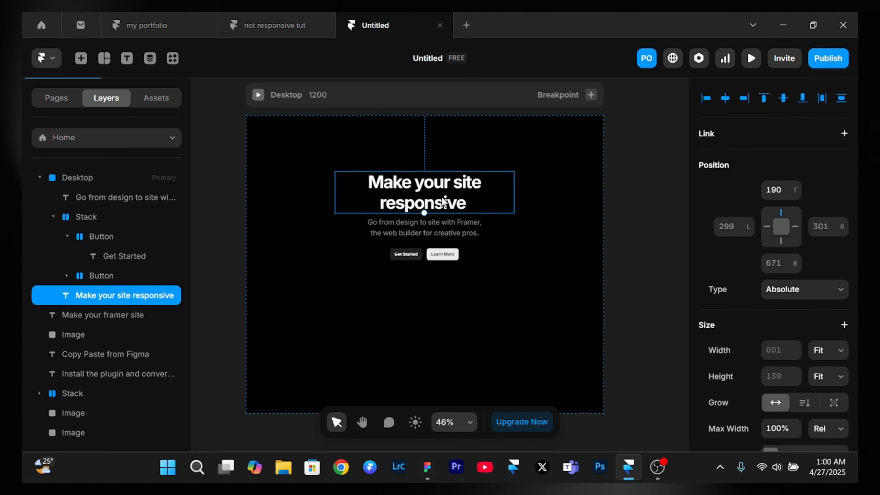
{"action": "mouse_move", "coordinate": [444, 203]}
{"action": "left_mouse_down"}
{"action": "mouse_move", "coordinate": [409, 192]}
{"action": "mouse_move", "coordinate": [448, 201]}
{"action": "left_mouse_up"}
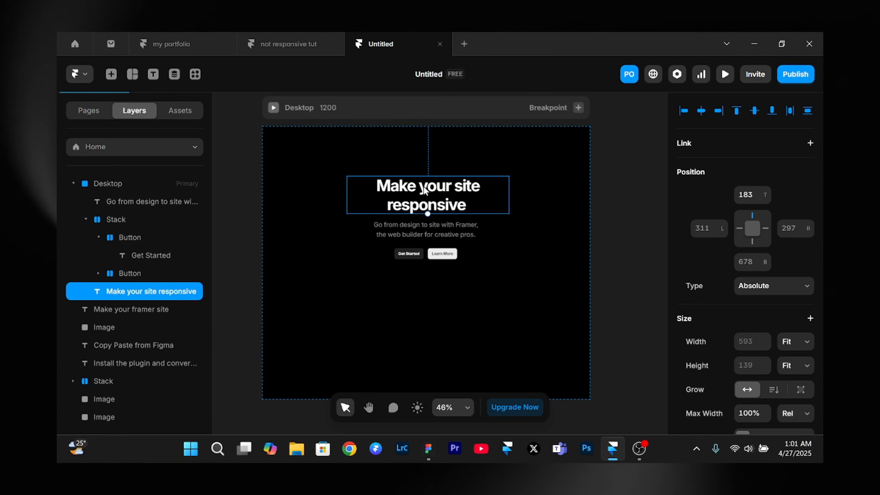
{"action": "left_click_drag", "start_coordinate": [424, 190], "coordinate": [431, 230]}
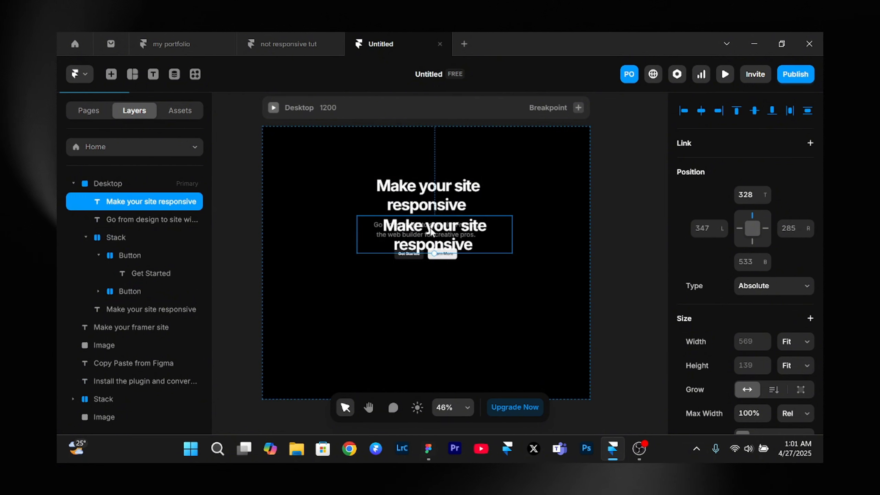
- Replace the duplicated heading's text with "Welcome to framer"
{"action": "double_click", "coordinate": [431, 230]}
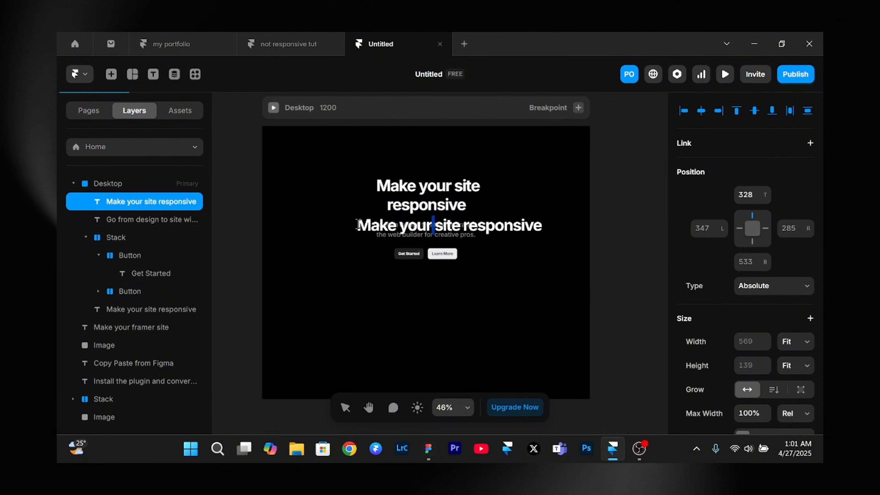
{"action": "left_click_drag", "start_coordinate": [357, 225], "coordinate": [568, 244]}
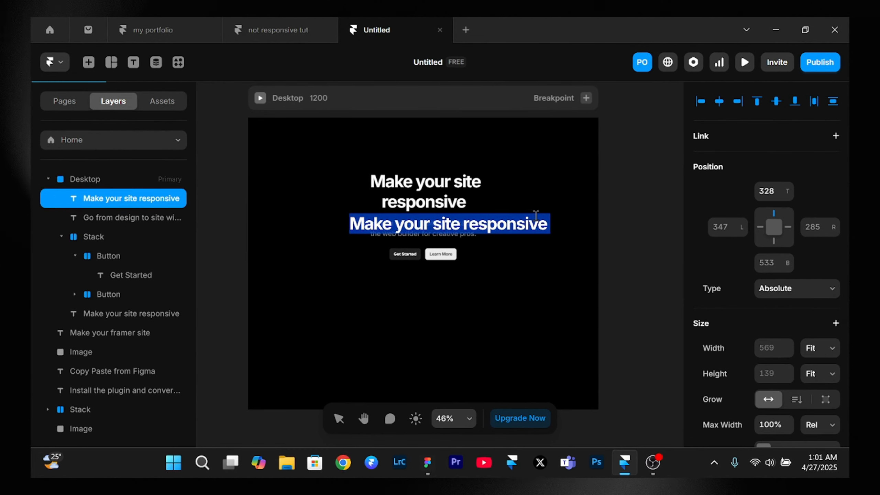
{"action": "type", "text": "Welc"}
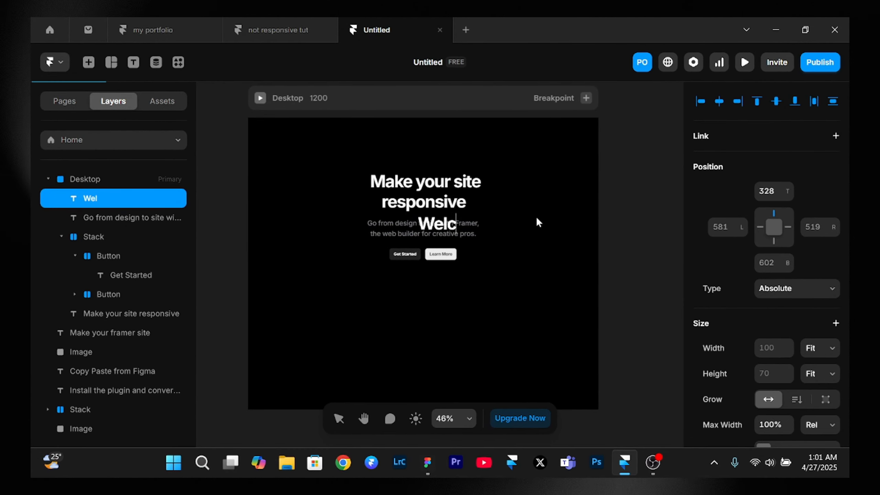
{"action": "type", "text": "ome to framwe"}
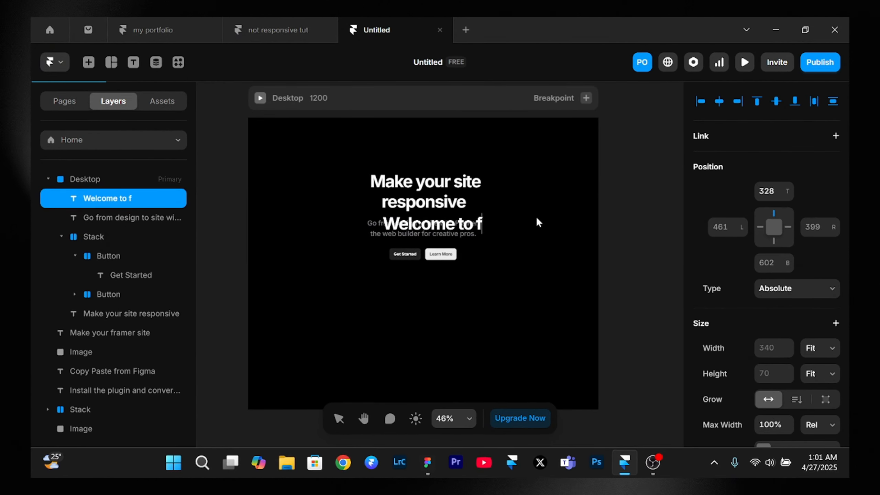
{"action": "key", "text": "BackSpace"}
{"action": "key", "text": "BackSpace"}
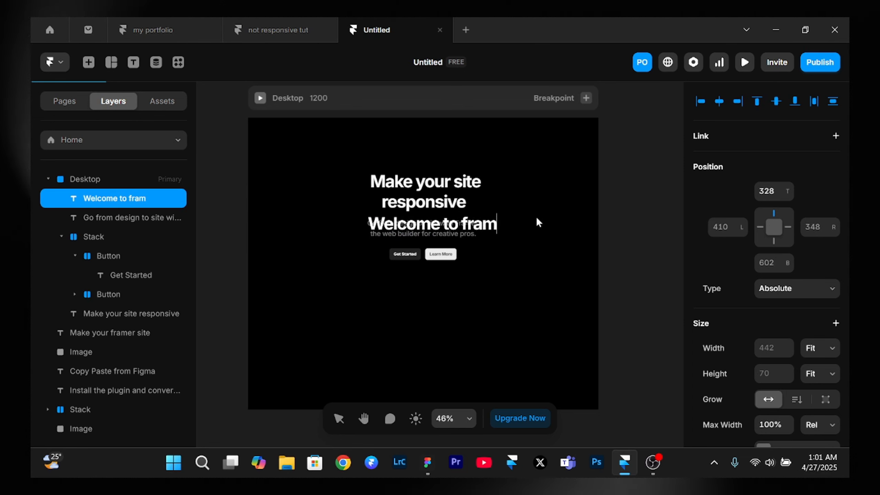
{"action": "type", "text": "er"}
{"action": "key", "text": "Escape"}
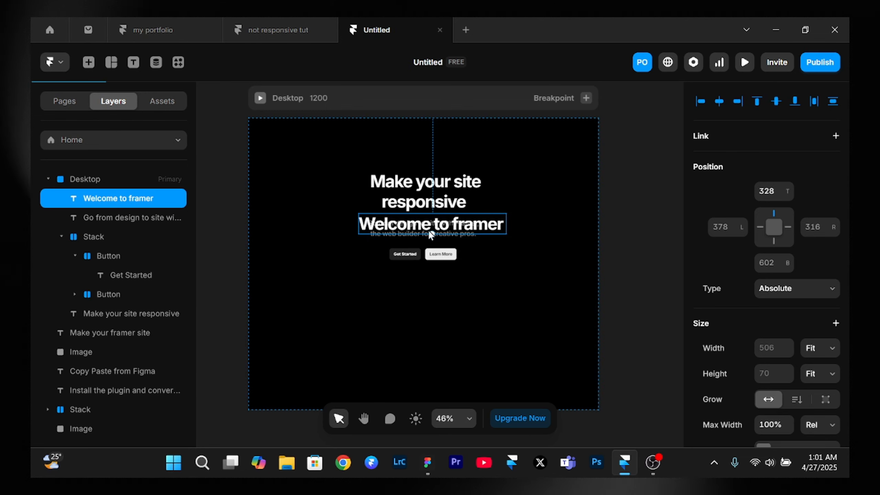
- Move the "Go from design to site with Framer" paragraph below the second heading, to 388 px from the top
{"action": "scroll", "coordinate": [433, 238], "scroll_direction": "up", "scroll_amount": 3}
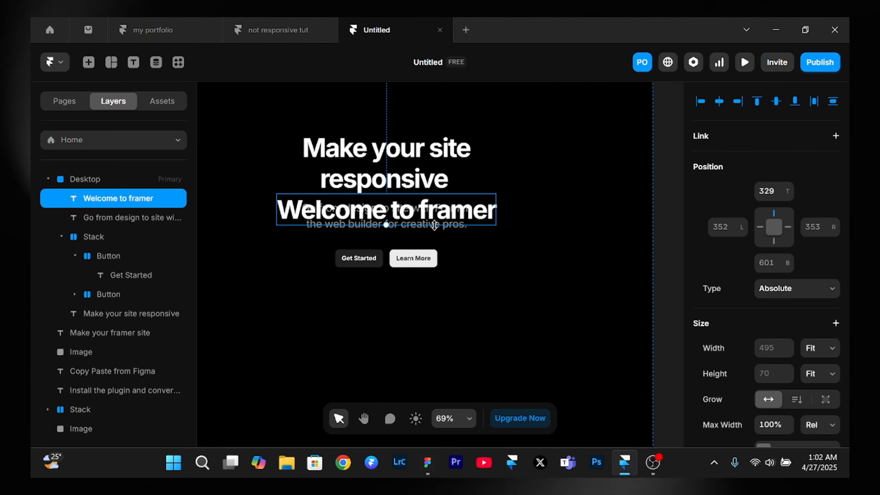
{"action": "left_click", "coordinate": [434, 231]}
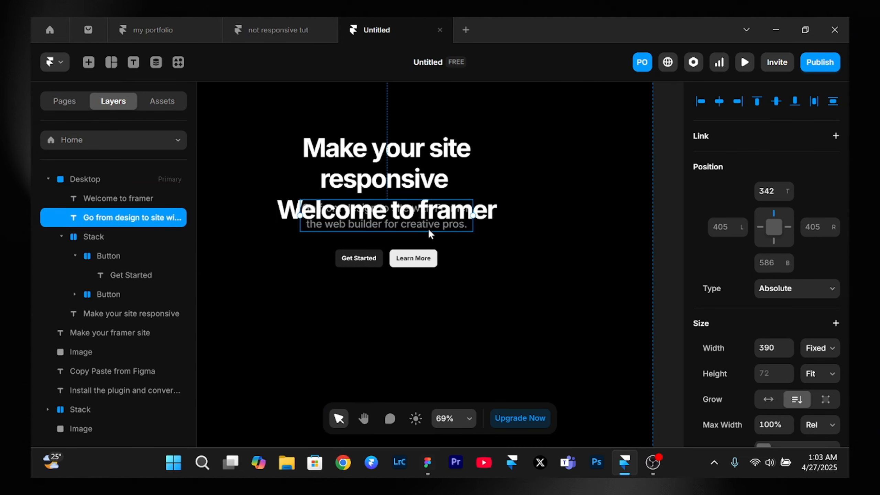
{"action": "left_click_drag", "start_coordinate": [429, 230], "coordinate": [411, 258]}
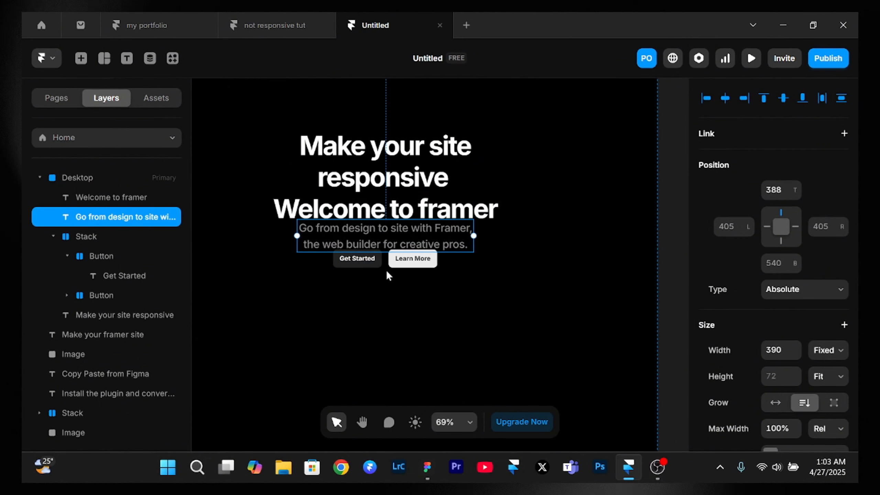
- Shift the stack with the Get Started and Learn More buttons down to 532 px from the top
{"action": "left_click", "coordinate": [377, 259]}
{"action": "key", "text": "shift+Down"}
{"action": "key", "text": "shift+Down"}
{"action": "key", "text": "shift+Down"}
{"action": "key", "text": "shift+Down"}
{"action": "key", "text": "shift+Down"}
{"action": "key", "text": "shift+Down"}
{"action": "key", "text": "shift+Down"}
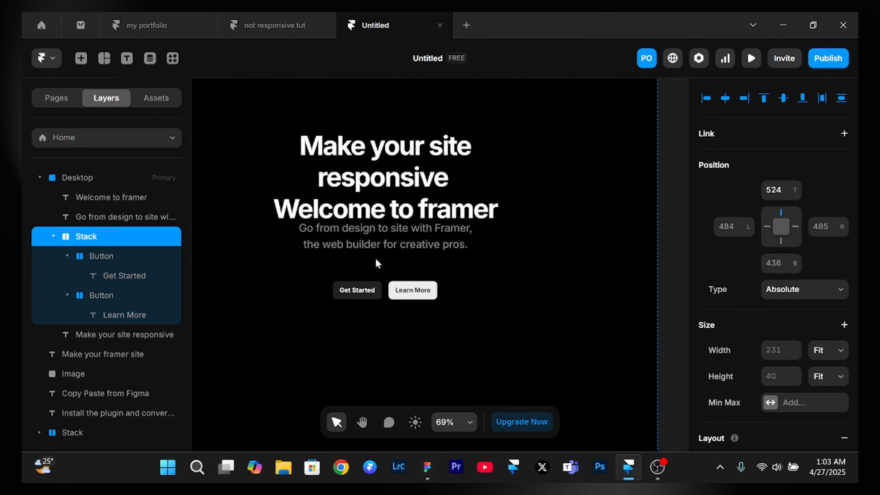
{"action": "key", "text": "Down"}
{"action": "key", "text": "Down"}
{"action": "key", "text": "Down"}
{"action": "key", "text": "Down"}
{"action": "key", "text": "Down"}
{"action": "key", "text": "Down"}
{"action": "key", "text": "Down"}
{"action": "key", "text": "Down"}
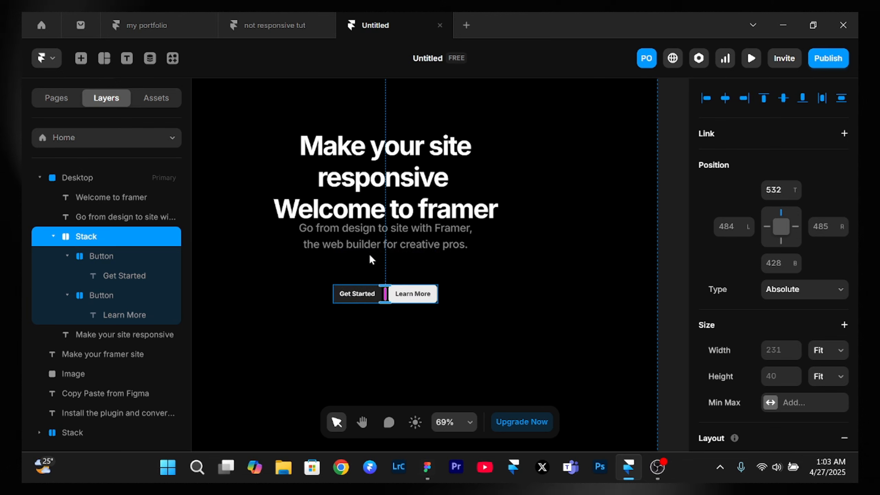
- Lower the paragraph to 428 px from the top and duplicate it at about 472 px from the top
{"action": "left_click", "coordinate": [344, 236]}
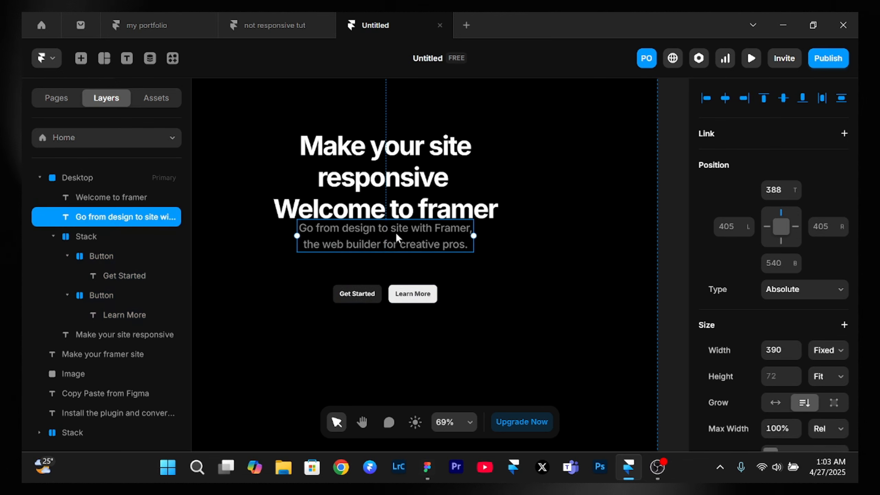
{"action": "left_click_drag", "start_coordinate": [396, 233], "coordinate": [397, 249]}
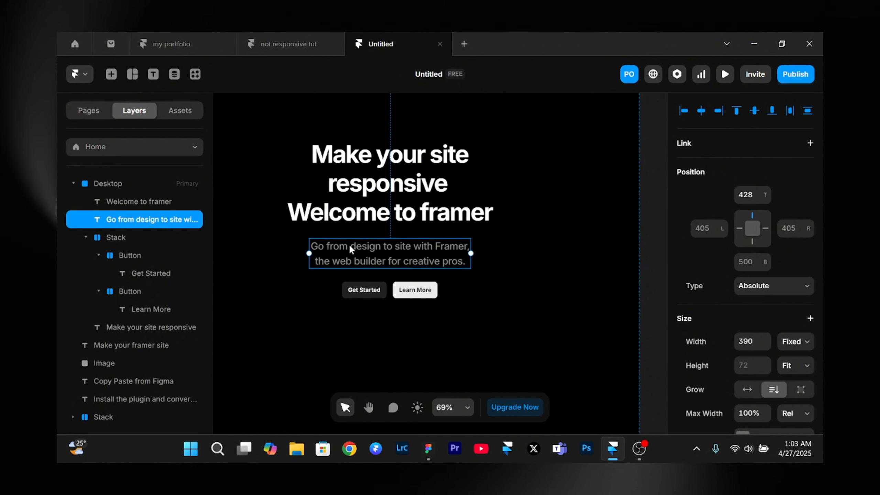
{"action": "left_click_drag", "start_coordinate": [350, 244], "coordinate": [367, 263]}
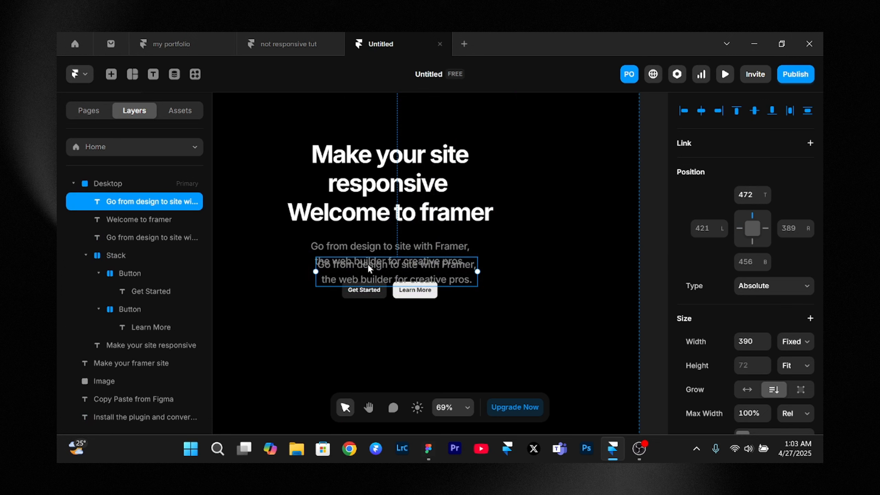
- Move the button stack further down to make room for the duplicated paragraph
{"action": "left_click", "coordinate": [390, 295]}
{"action": "key", "text": "shift+Down"}
{"action": "key", "text": "shift+Down"}
{"action": "key", "text": "shift+Down"}
{"action": "key", "text": "shift+Down"}
{"action": "key", "text": "shift+Down"}
{"action": "key", "text": "shift+Down"}
{"action": "key", "text": "shift+Down"}
{"action": "key", "text": "shift+Down"}
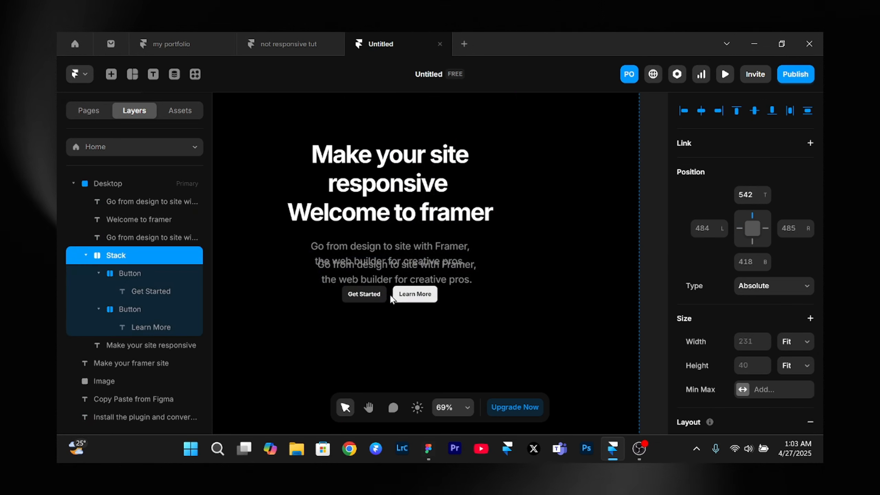
- Move the duplicated paragraph down to 515 px from the top, between the original paragraph and the buttons
{"action": "left_click", "coordinate": [367, 269]}
{"action": "key", "text": "Down"}
{"action": "key", "text": "Down"}
{"action": "key", "text": "Down"}
{"action": "key", "text": "Down"}
{"action": "key", "text": "Down"}
{"action": "key", "text": "Down"}
{"action": "key", "text": "Down"}
{"action": "key", "text": "Down"}
{"action": "key", "text": "Down"}
{"action": "key", "text": "Down"}
{"action": "key", "text": "Down"}
{"action": "key", "text": "Down"}
{"action": "key", "text": "Down"}
{"action": "key", "text": "Down"}
{"action": "key", "text": "Down"}
{"action": "key", "text": "Down"}
{"action": "key", "text": "Down"}
{"action": "key", "text": "Down"}
{"action": "key", "text": "Down"}
{"action": "key", "text": "Down"}
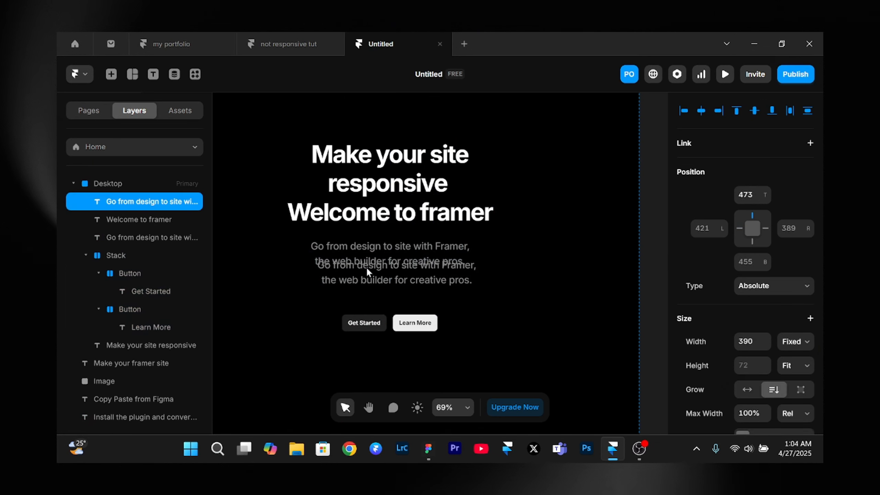
{"action": "key", "text": "Down"}
{"action": "key", "text": "Down"}
{"action": "key", "text": "Down"}
{"action": "key", "text": "Down"}
{"action": "key", "text": "Down"}
{"action": "key", "text": "Down"}
{"action": "key", "text": "Down"}
{"action": "key", "text": "Down"}
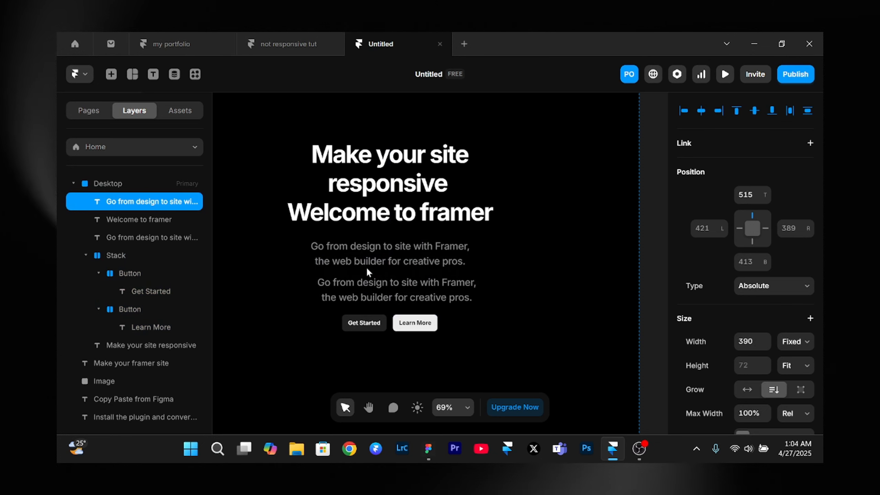
{"action": "scroll", "coordinate": [366, 272], "scroll_direction": "down", "scroll_amount": 3}
{"action": "scroll", "coordinate": [366, 272], "scroll_direction": "left", "scroll_amount": 4}
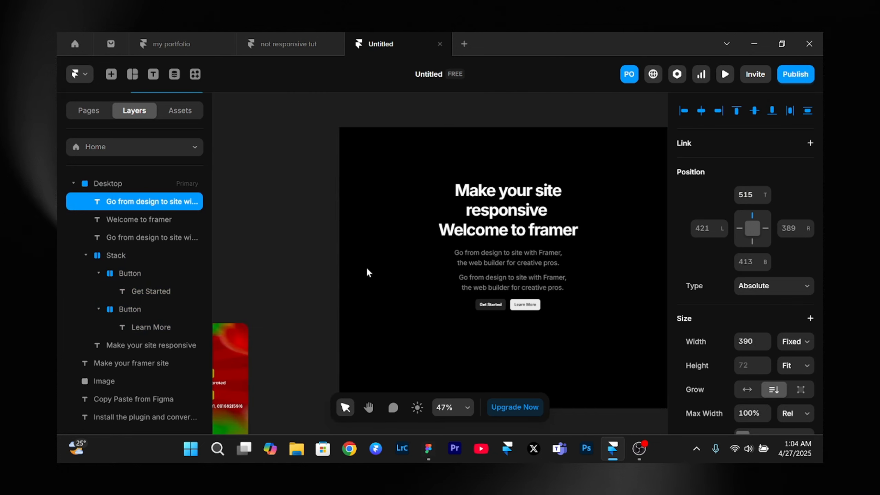
{"action": "scroll", "coordinate": [367, 270], "scroll_direction": "right", "scroll_amount": 3}
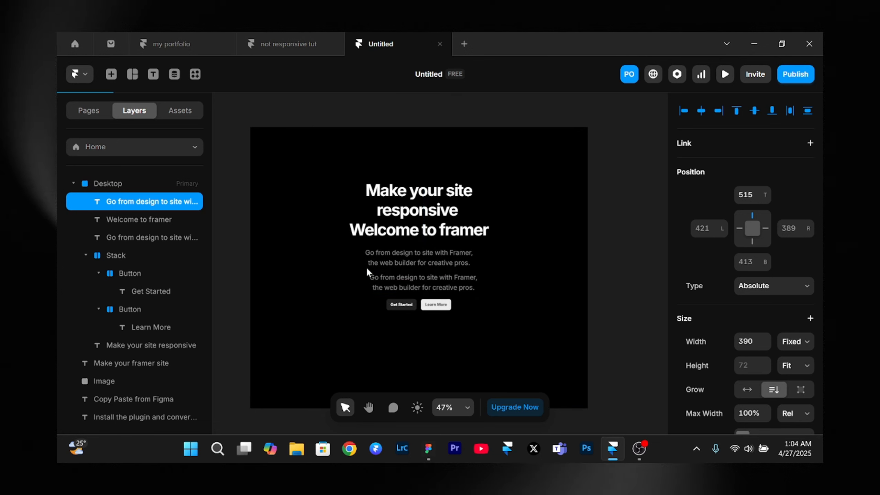
{"action": "scroll", "coordinate": [366, 267], "scroll_direction": "up", "scroll_amount": 3}
{"action": "key", "text": "Escape"}
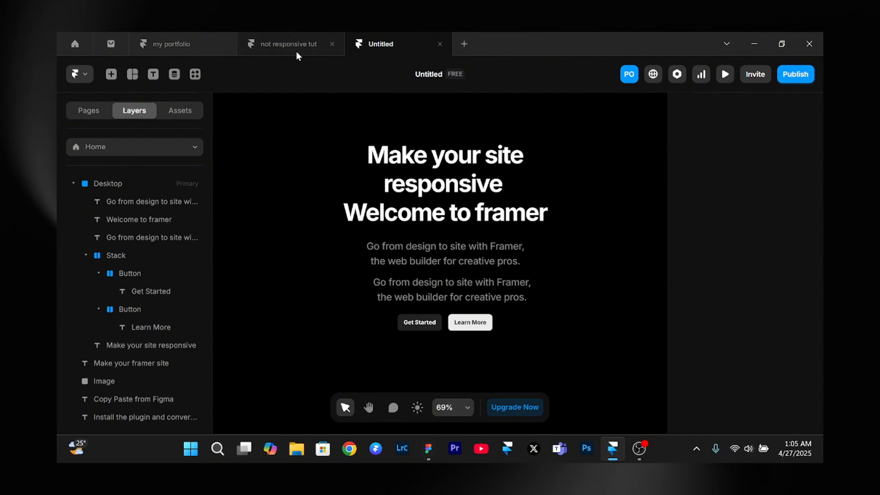
- Switch to the "not responsive tut" project and check the position type of the hero heading, paragraph and button stack
{"action": "left_click", "coordinate": [289, 44]}
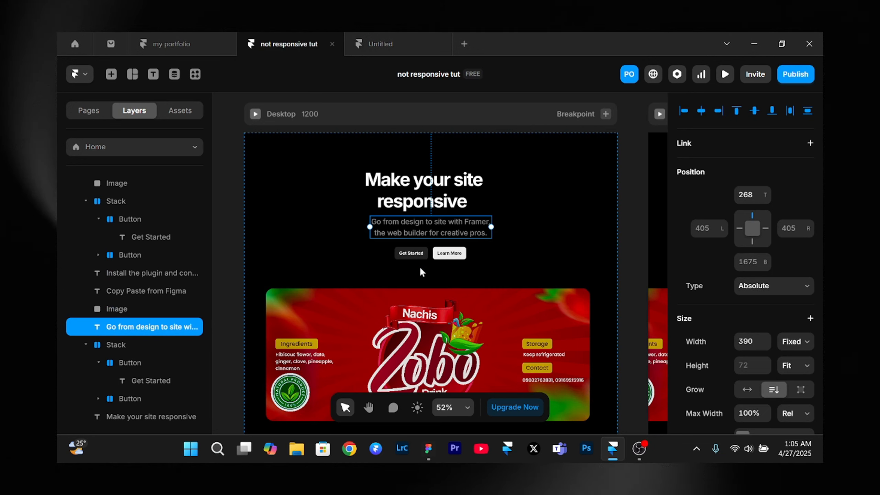
{"action": "right_click", "coordinate": [427, 276]}
{"action": "left_click", "coordinate": [389, 193]}
{"action": "left_click", "coordinate": [437, 196]}
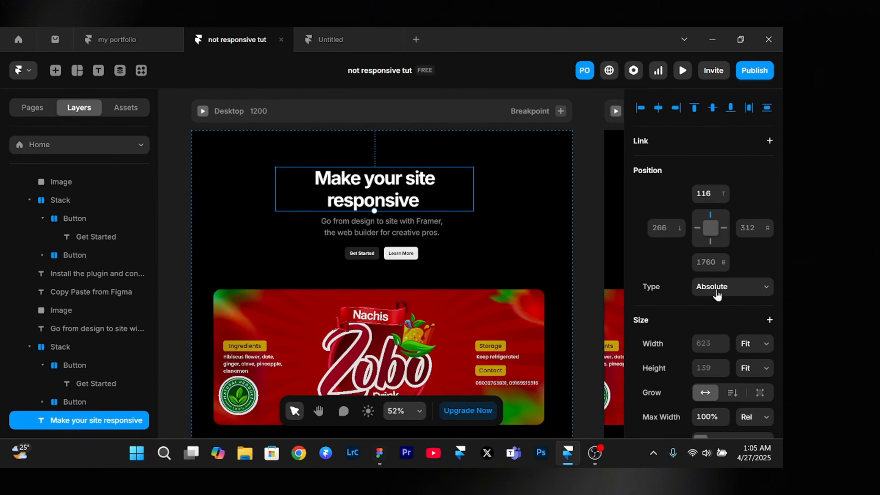
{"action": "left_click", "coordinate": [375, 224]}
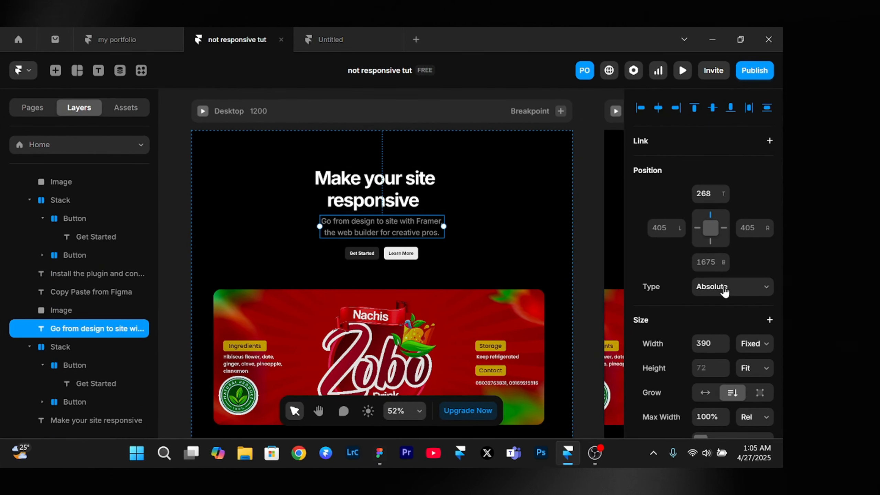
{"action": "left_click", "coordinate": [380, 256]}
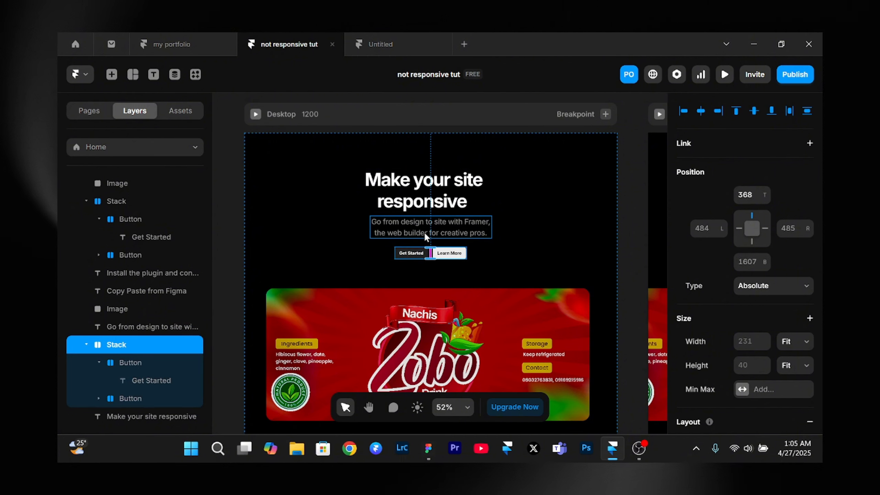
- Return to the Untitled project and check the position type of the "Welcome to framer" and "Make your site responsive" headings
{"action": "left_click", "coordinate": [383, 41]}
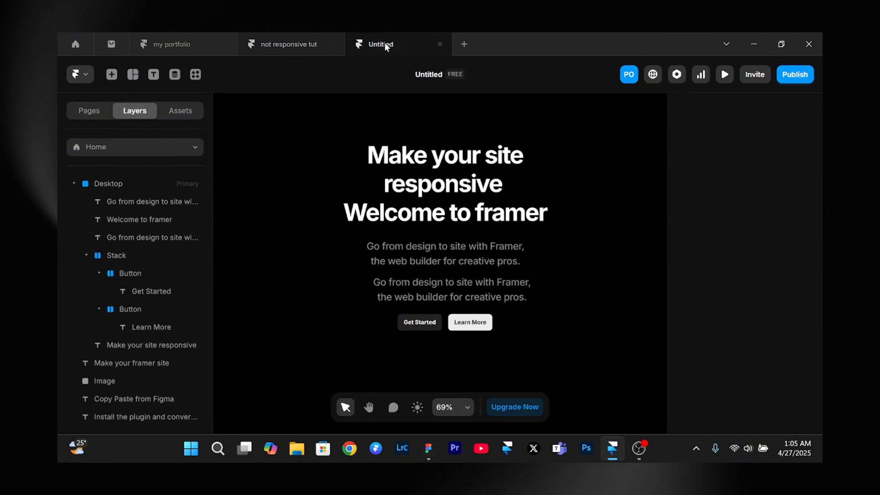
{"action": "left_click", "coordinate": [442, 229]}
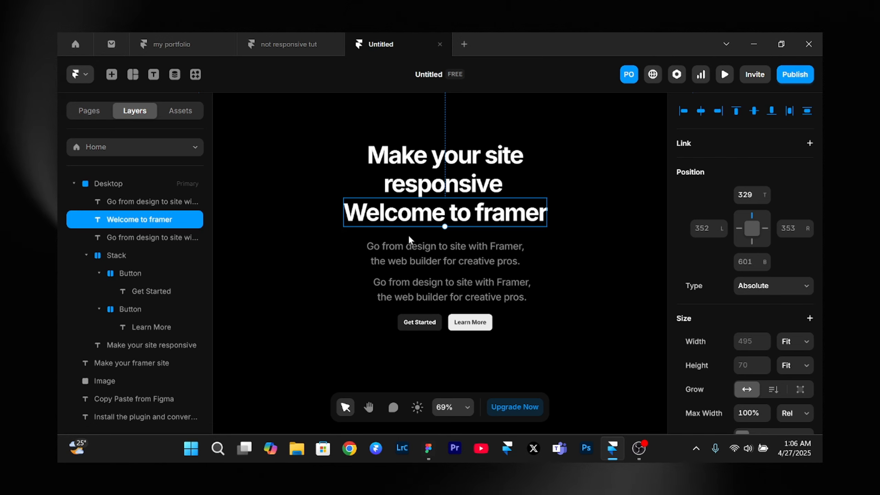
{"action": "scroll", "coordinate": [408, 234], "scroll_direction": "down", "scroll_amount": 5}
{"action": "left_click", "coordinate": [433, 204]}
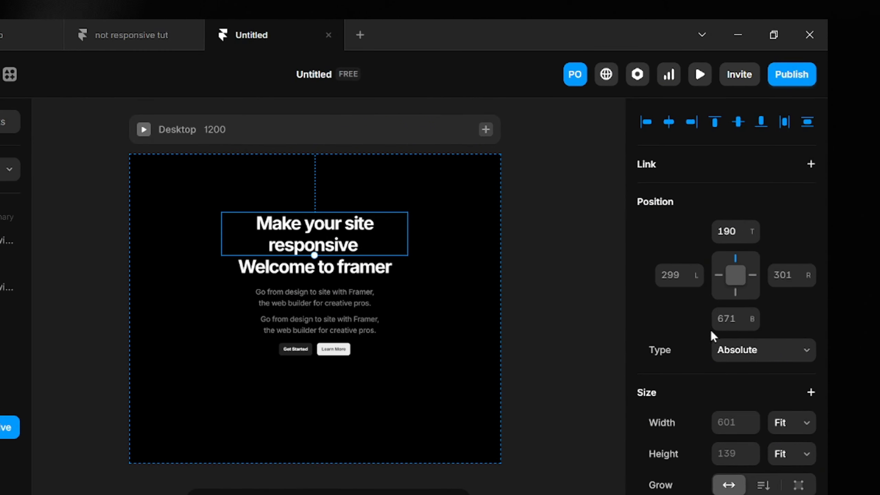
- Dismiss the heading's position type options and apply a vertical stack layout to the Desktop breakpoint
{"action": "left_click", "coordinate": [739, 353]}
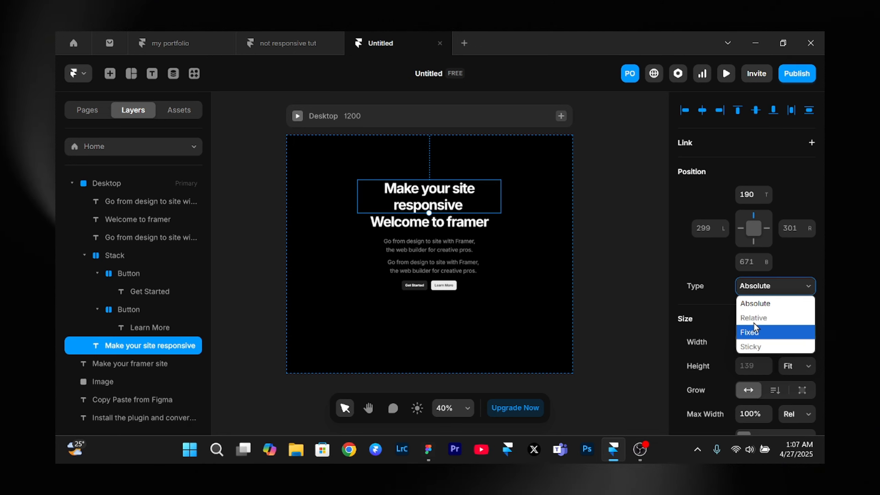
{"action": "left_click", "coordinate": [378, 116]}
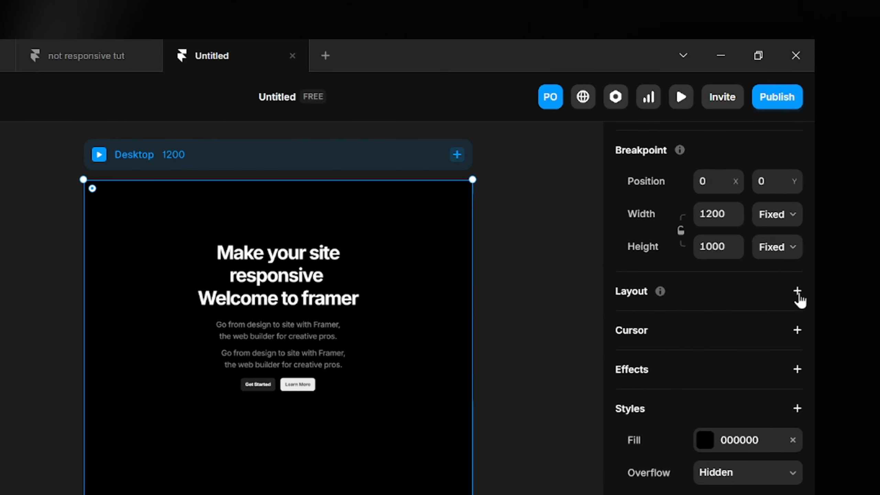
{"action": "left_click", "coordinate": [797, 292]}
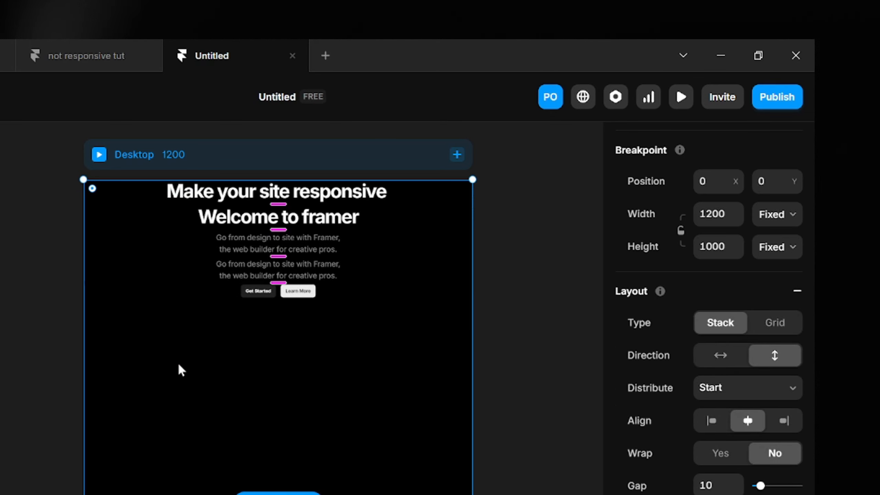
- Delete the "Welcome to framer" heading and one of the two duplicate paragraphs from the Desktop stack
{"action": "left_click", "coordinate": [278, 217]}
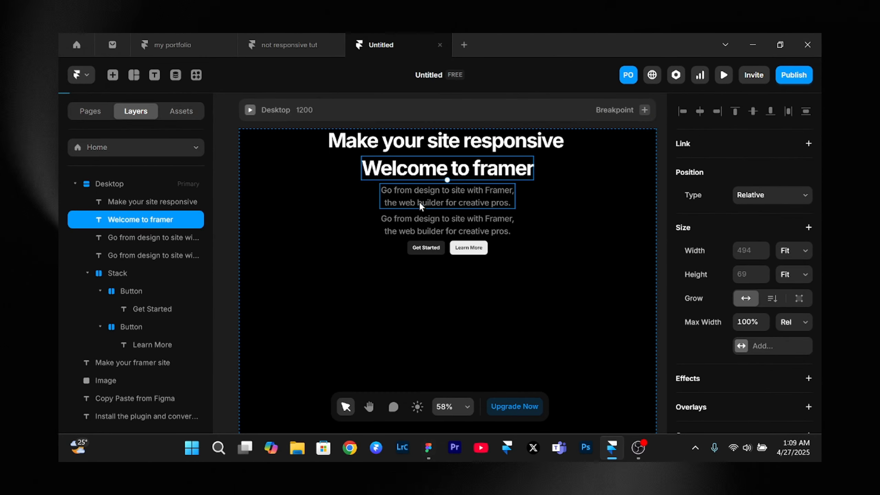
{"action": "left_click", "coordinate": [273, 249], "text": "shift"}
{"action": "key", "text": "Delete"}
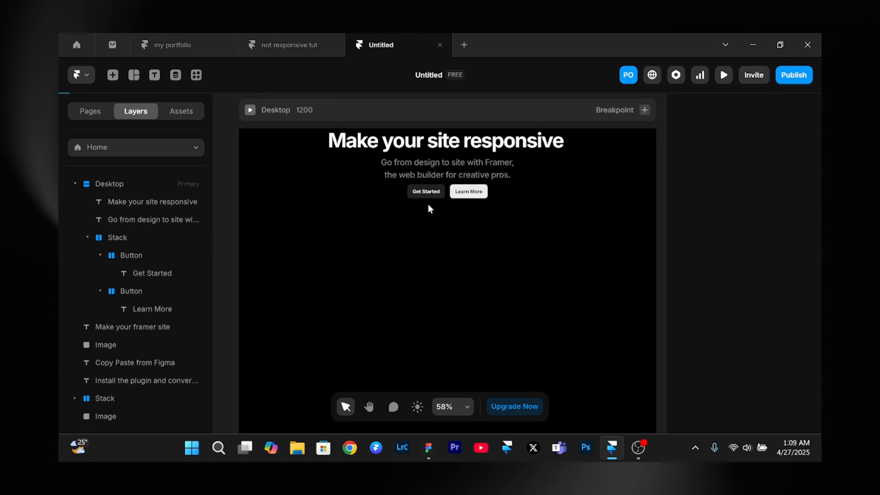
- Set the Desktop stack's distribution to Center and its gap to 64
{"action": "left_click", "coordinate": [344, 146]}
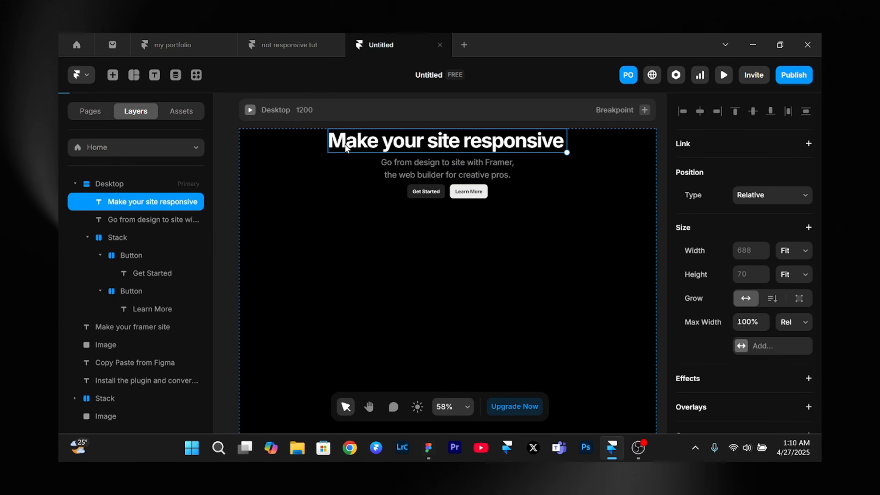
{"action": "left_click", "coordinate": [355, 120]}
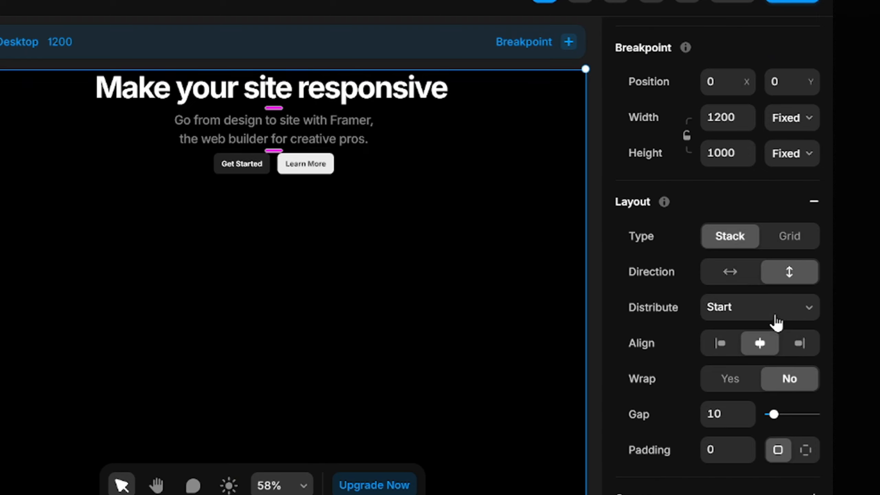
{"action": "left_click", "coordinate": [732, 310]}
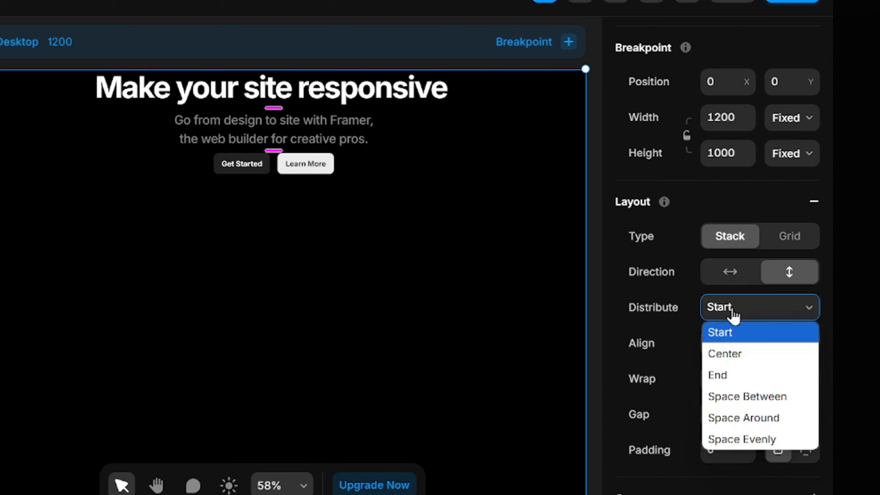
{"action": "left_click", "coordinate": [733, 335]}
{"action": "left_click", "coordinate": [726, 310]}
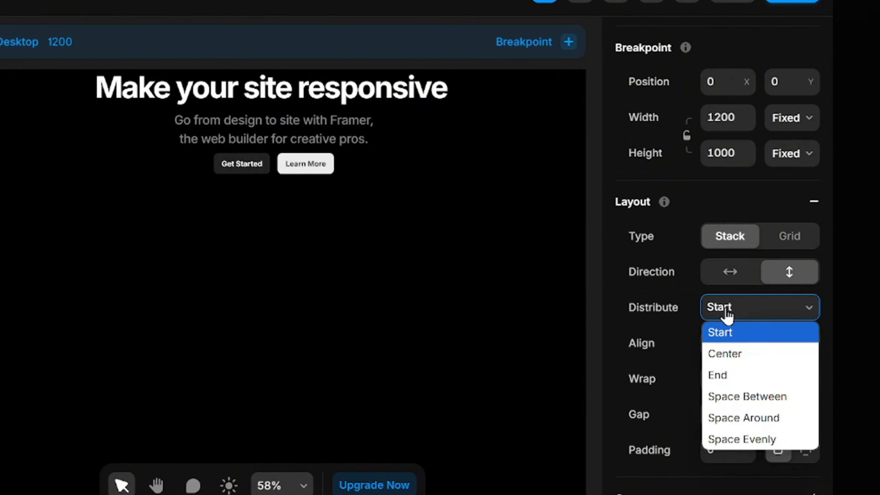
{"action": "left_click", "coordinate": [737, 357]}
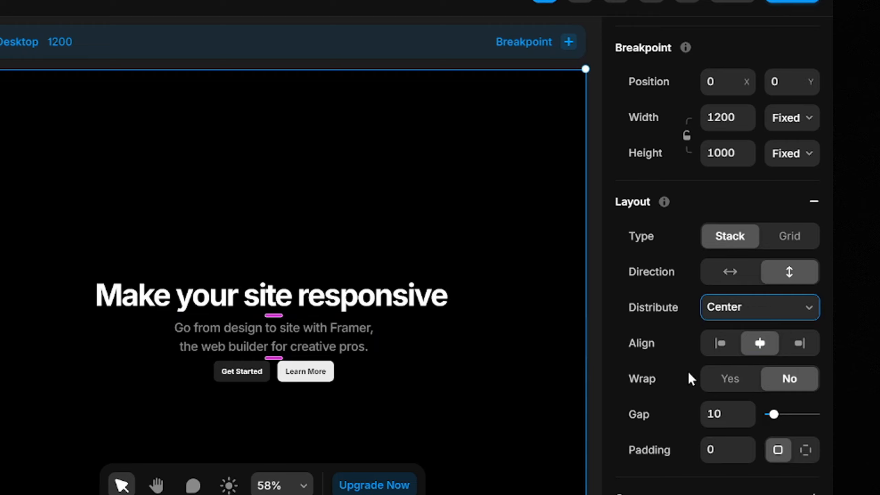
{"action": "left_click_drag", "start_coordinate": [773, 414], "coordinate": [766, 414]}
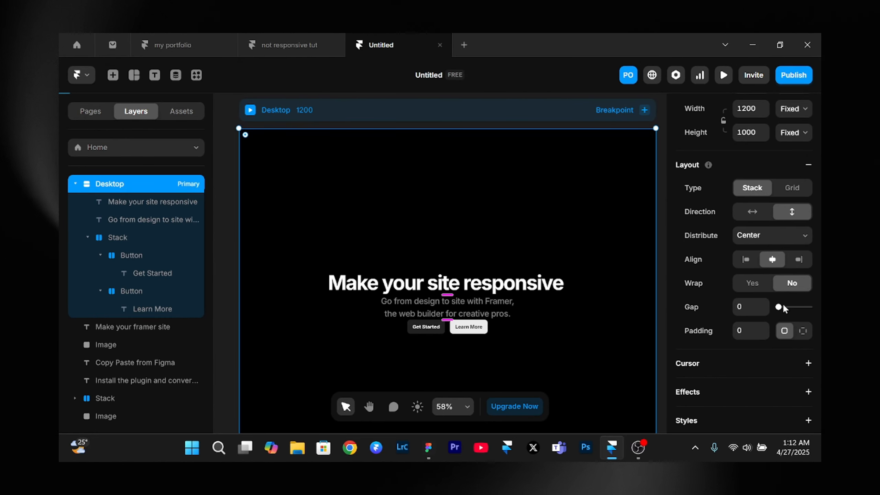
{"action": "left_click_drag", "start_coordinate": [779, 310], "coordinate": [800, 316]}
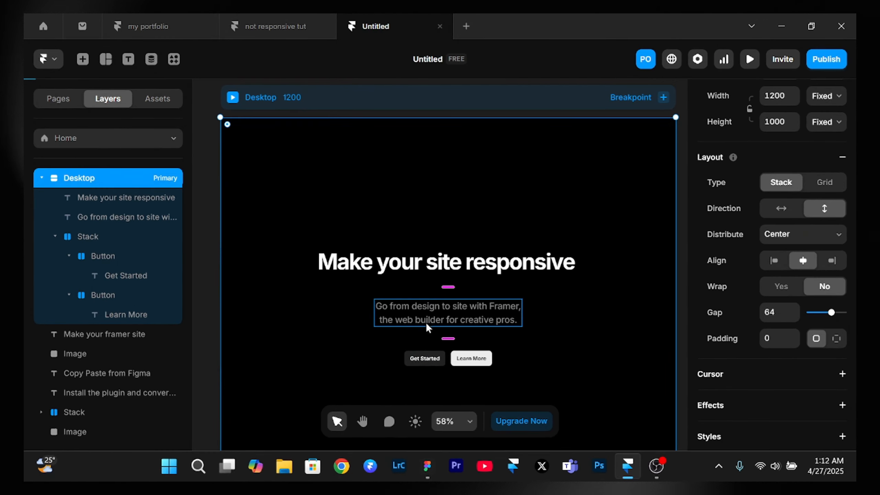
- Duplicate the hero paragraph and remove the line "Go from design to site with Framer," from the copy
{"action": "left_click", "coordinate": [417, 322]}
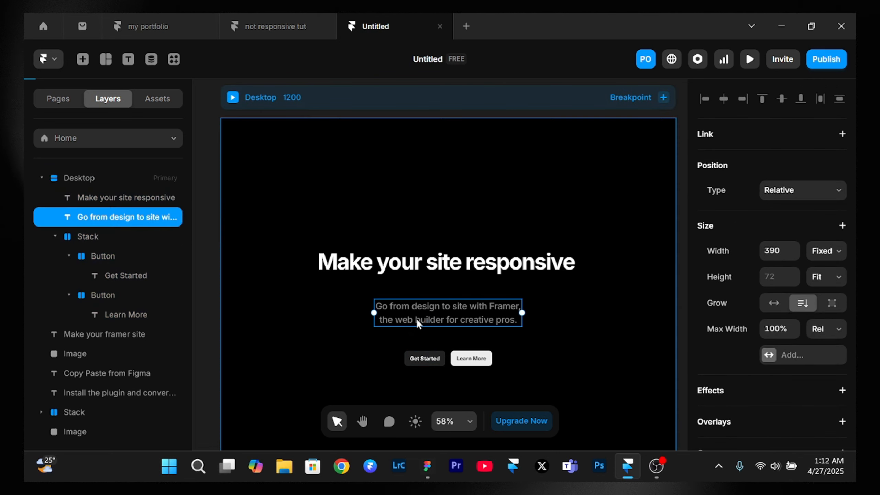
{"action": "key", "text": "ctrl+d"}
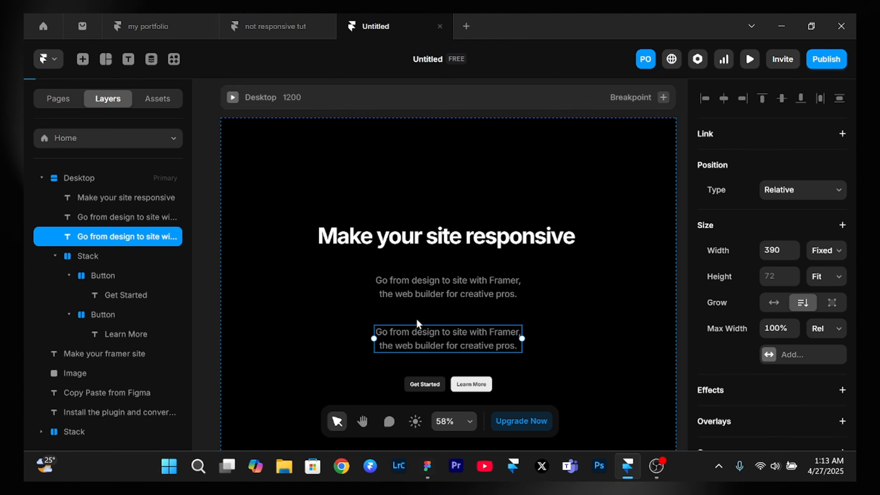
{"action": "double_click", "coordinate": [425, 340]}
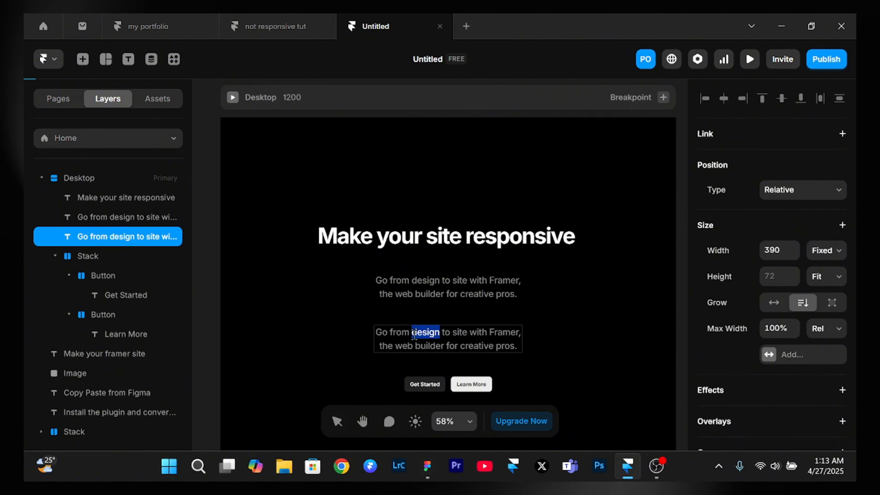
{"action": "left_click", "coordinate": [378, 333]}
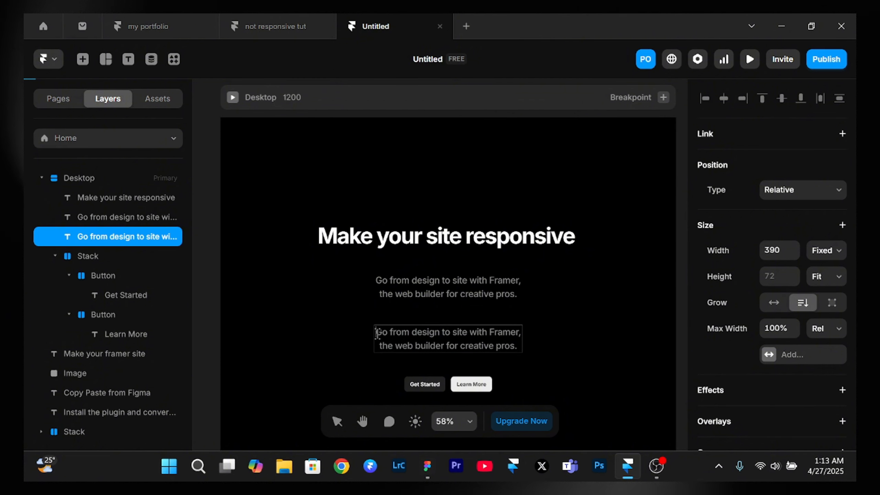
{"action": "left_click_drag", "start_coordinate": [377, 333], "coordinate": [538, 341]}
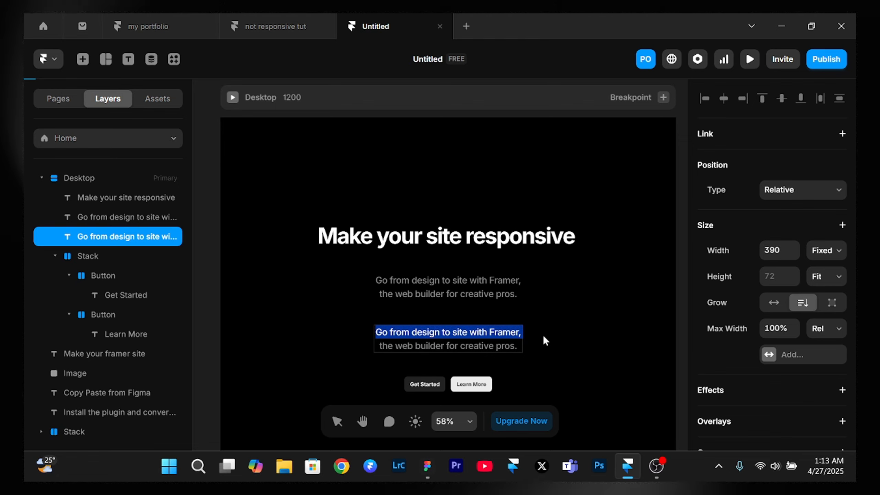
{"action": "key", "text": "BackSpace"}
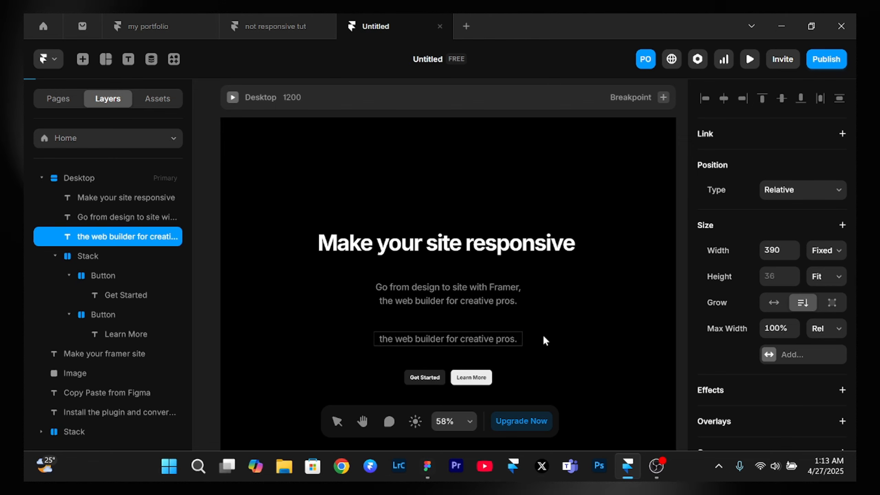
{"action": "key", "text": "Escape"}
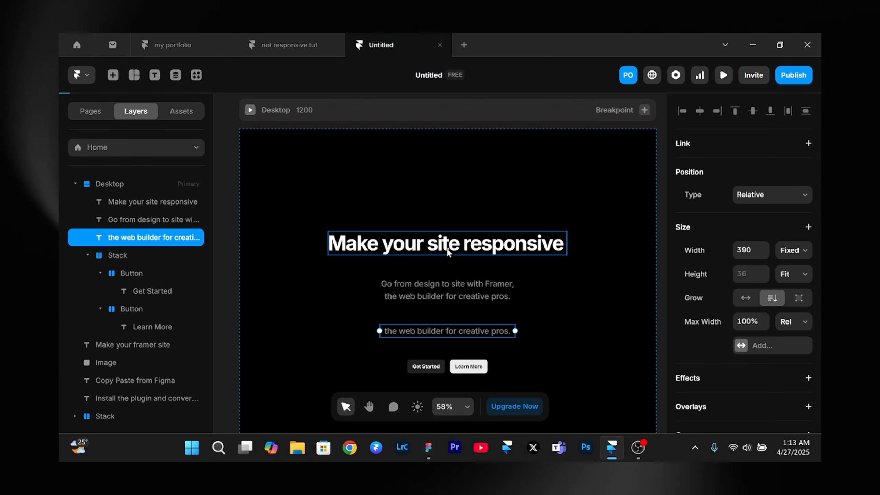
- Reorder the "Make your site responsive" heading up and down within the stack, ending between the shortened paragraph and the buttons
{"action": "left_click", "coordinate": [448, 251]}
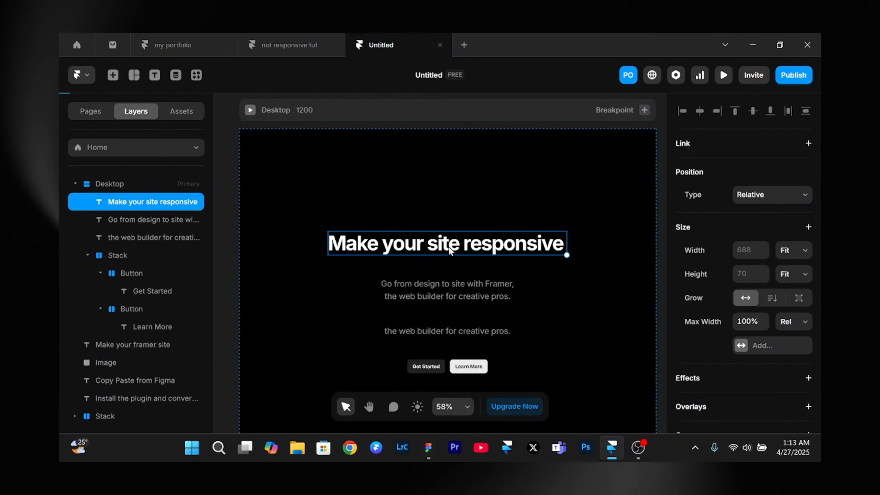
{"action": "scroll", "coordinate": [450, 250], "scroll_direction": "down", "scroll_amount": 2}
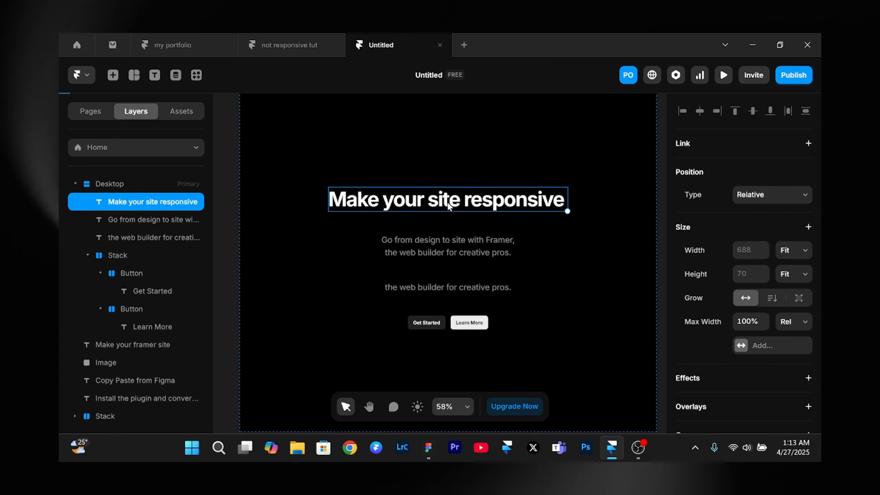
{"action": "key", "text": "Down"}
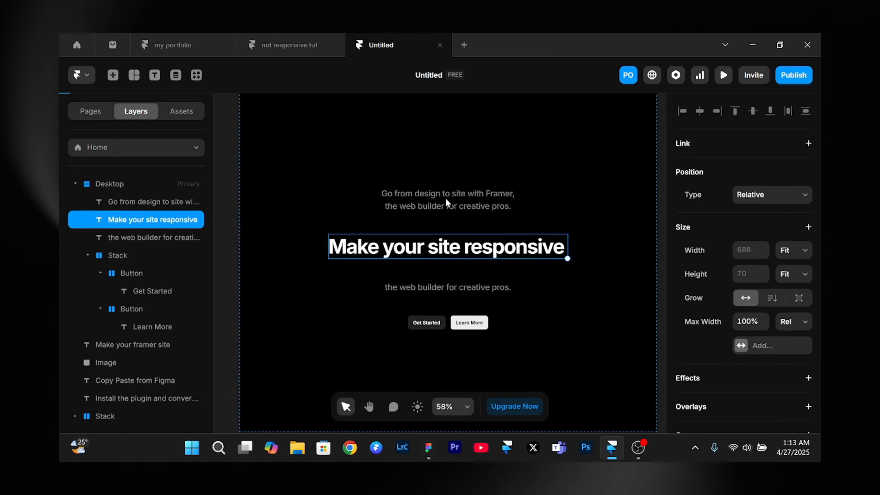
{"action": "key", "text": "Up"}
{"action": "key", "text": "Down"}
{"action": "key", "text": "Up"}
{"action": "key", "text": "Down"}
{"action": "key", "text": "Down"}
{"action": "key", "text": "Up"}
{"action": "key", "text": "Up"}
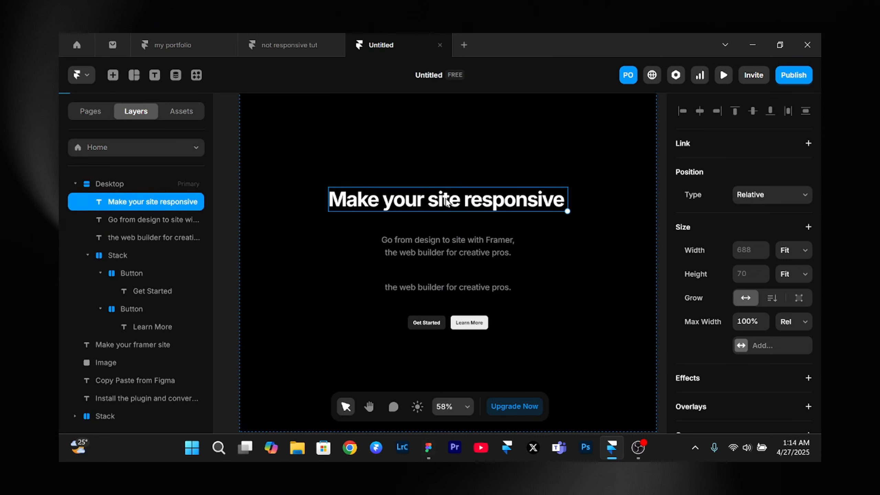
{"action": "key", "text": "Down"}
{"action": "key", "text": "Down"}
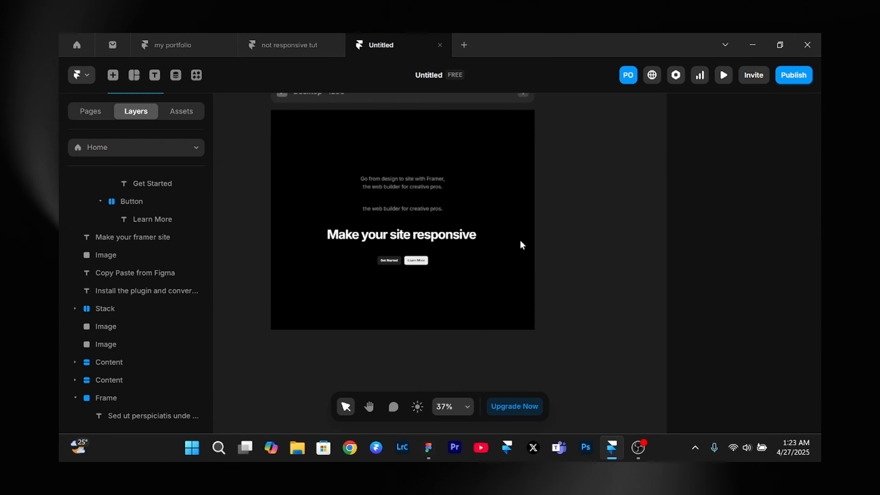
- Apply a vertical stack layout to the white frame containing the "Sed ut perspiciatis" text
{"action": "scroll", "coordinate": [521, 241], "scroll_direction": "down", "scroll_amount": 10}
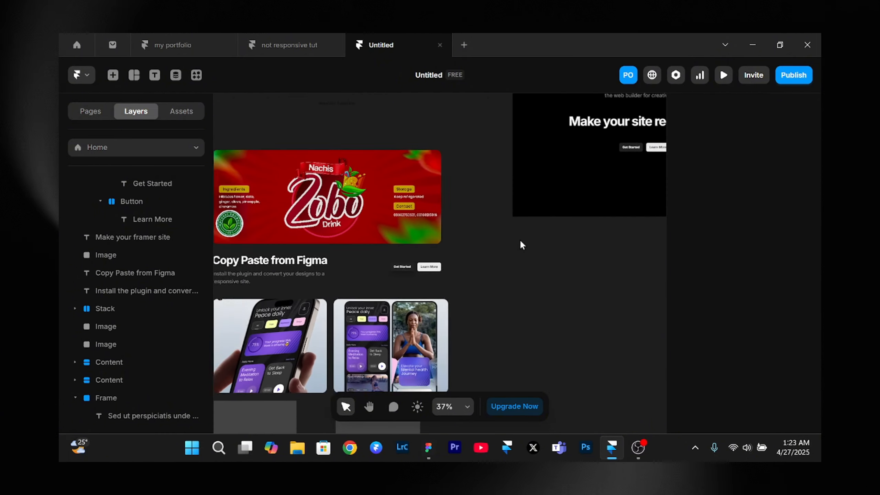
{"action": "scroll", "coordinate": [521, 242], "scroll_direction": "down", "scroll_amount": 4}
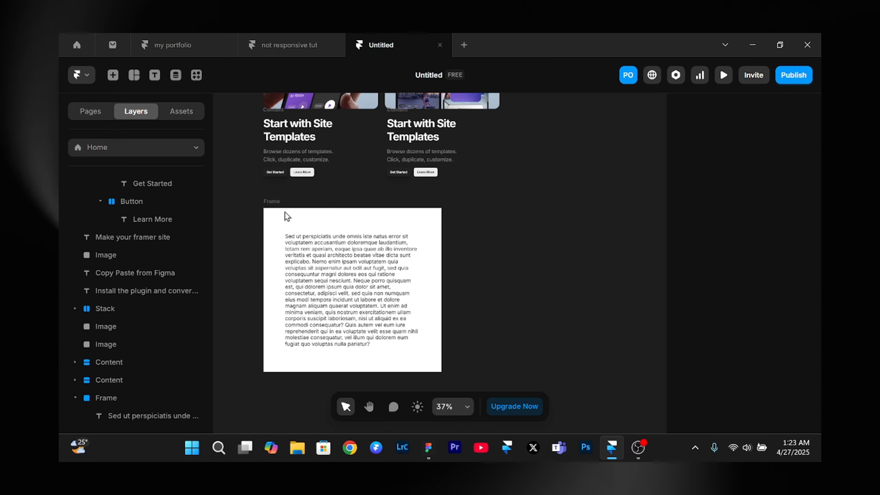
{"action": "left_click", "coordinate": [274, 206]}
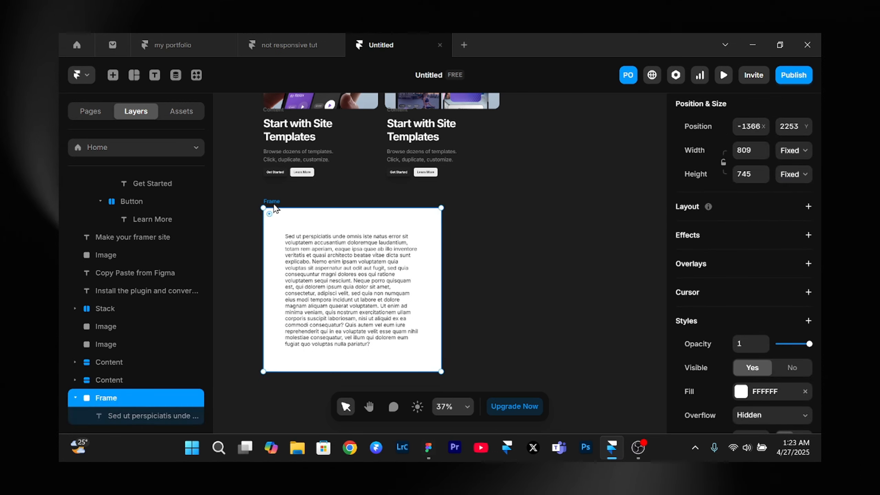
{"action": "scroll", "coordinate": [306, 349], "scroll_direction": "down", "scroll_amount": 2}
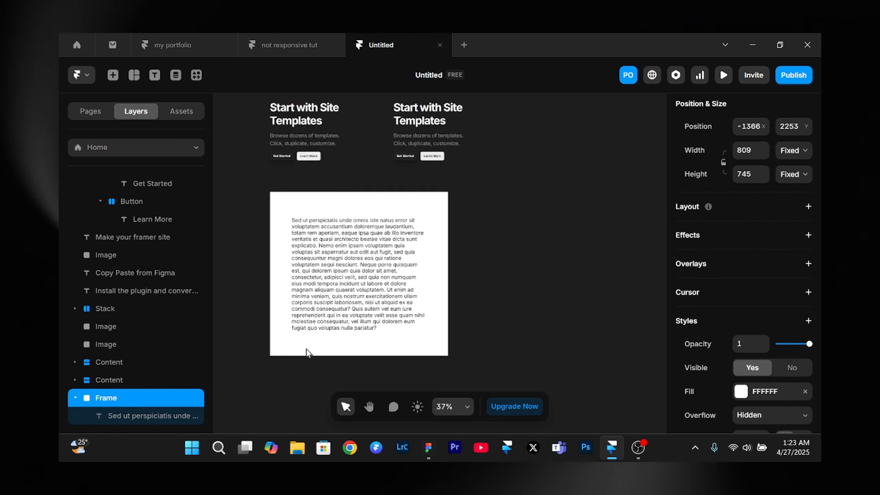
{"action": "scroll", "coordinate": [307, 350], "scroll_direction": "left", "scroll_amount": 1}
{"action": "scroll", "coordinate": [306, 350], "scroll_direction": "up", "scroll_amount": 2}
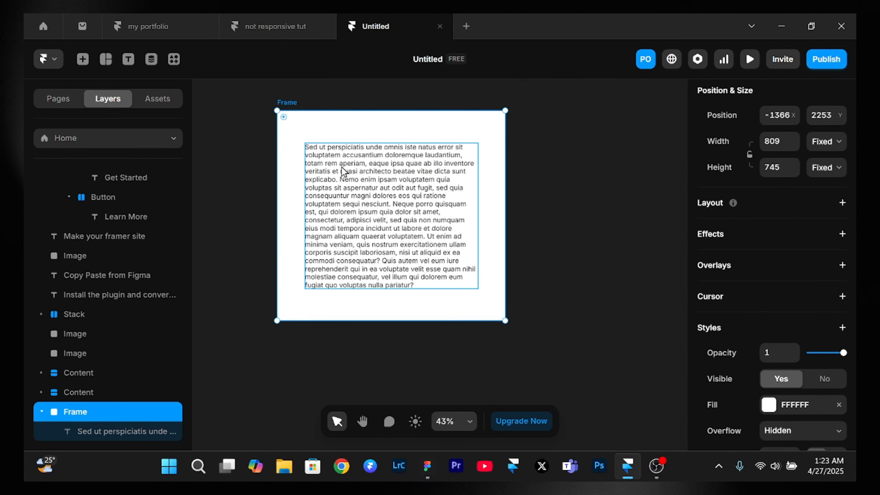
{"action": "left_click", "coordinate": [257, 125]}
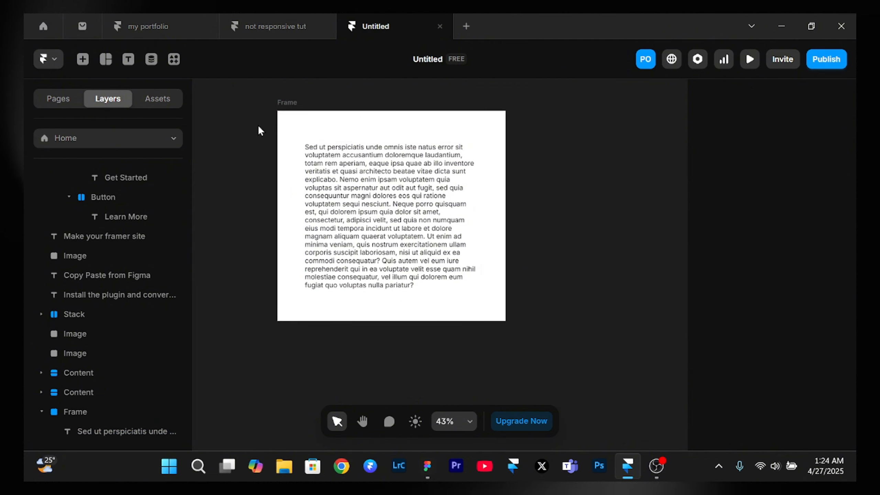
{"action": "left_click", "coordinate": [280, 102]}
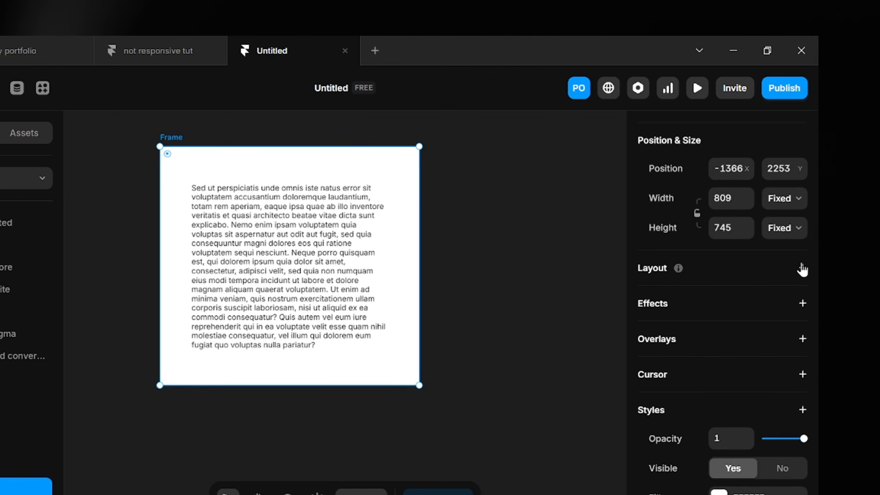
{"action": "left_click", "coordinate": [803, 268]}
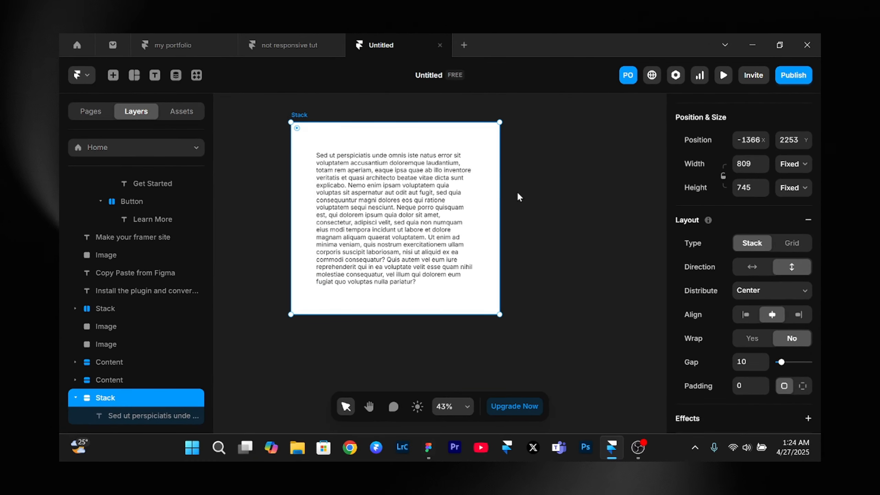
- Try narrowing the white stack to a width of 476 to test how its text responds, and undo the resize
{"action": "left_click_drag", "start_coordinate": [503, 188], "coordinate": [415, 187]}
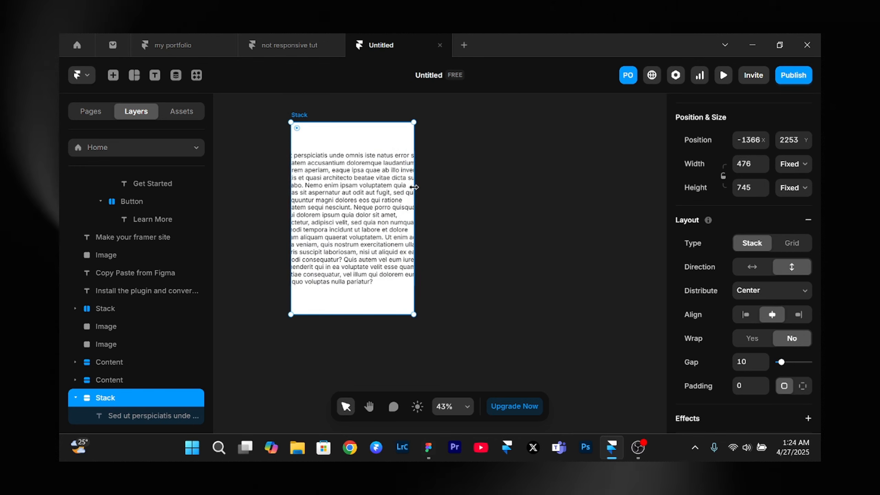
{"action": "key", "text": "ctrl+z"}
{"action": "left_click", "coordinate": [589, 195]}
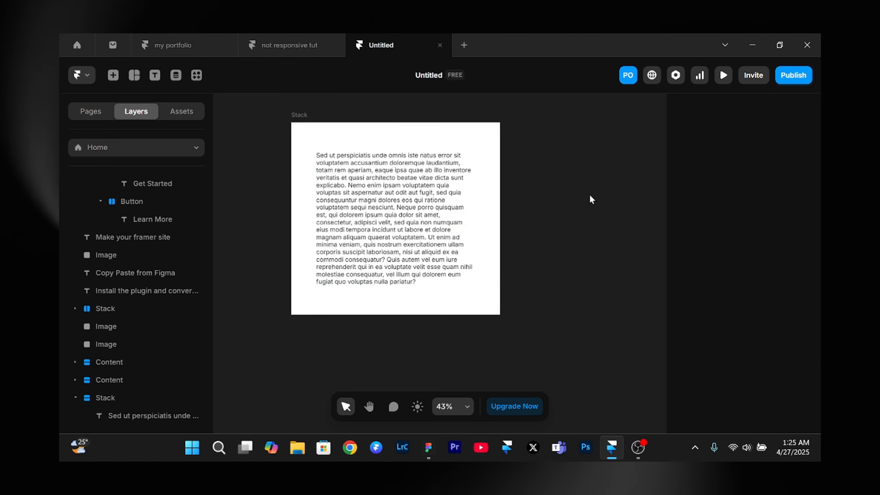
- Try widening the white stack to 1006 to test how its text responds, and undo the resize
{"action": "left_click", "coordinate": [413, 204]}
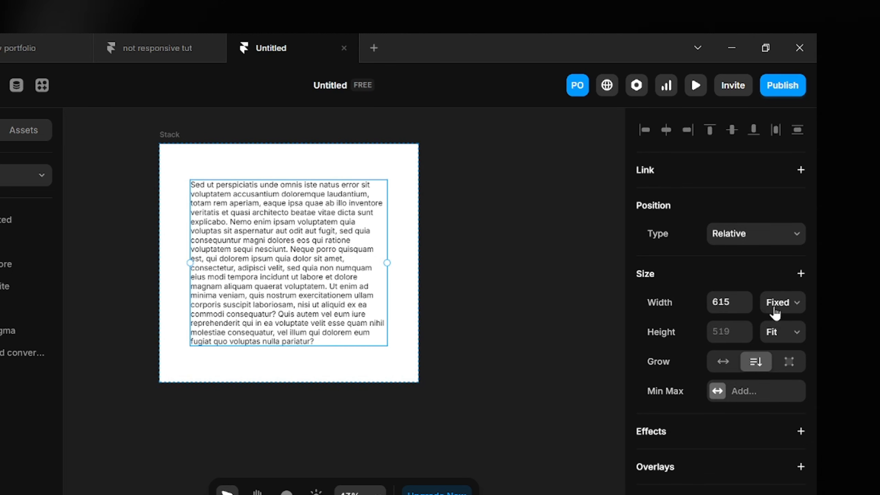
{"action": "left_click", "coordinate": [165, 135]}
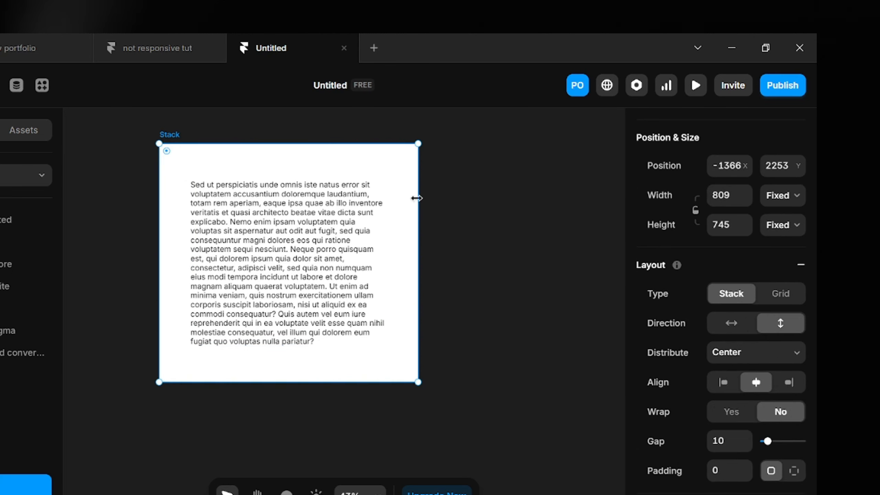
{"action": "left_click_drag", "start_coordinate": [419, 204], "coordinate": [482, 237]}
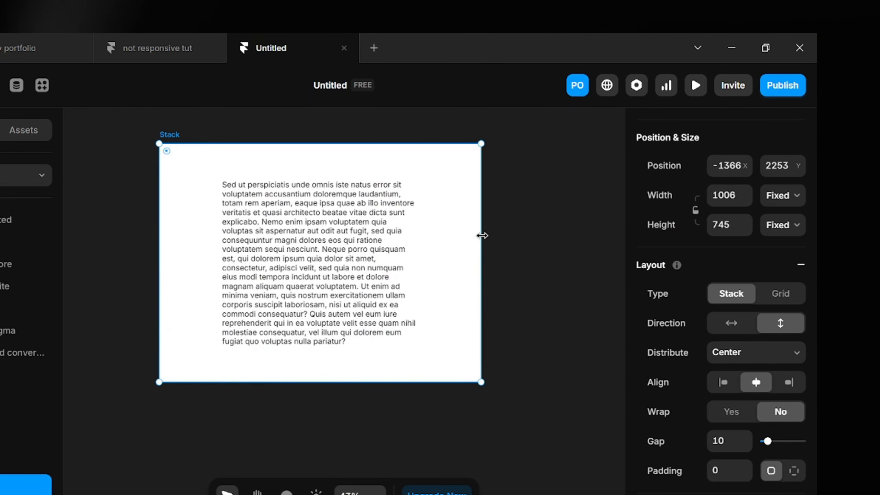
{"action": "key", "text": "ctrl+z"}
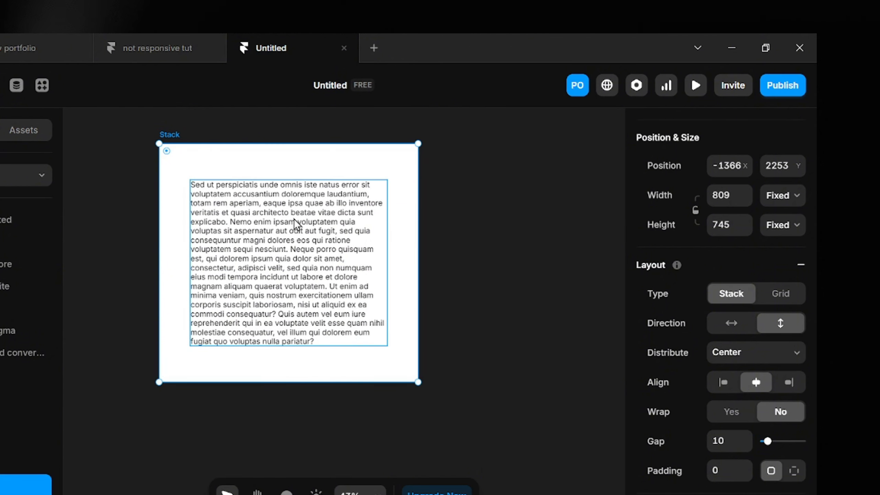
- Set the "Sed ut perspiciatis" text's width to Fill and narrow its parent stack to a width of 792
{"action": "left_click", "coordinate": [307, 240]}
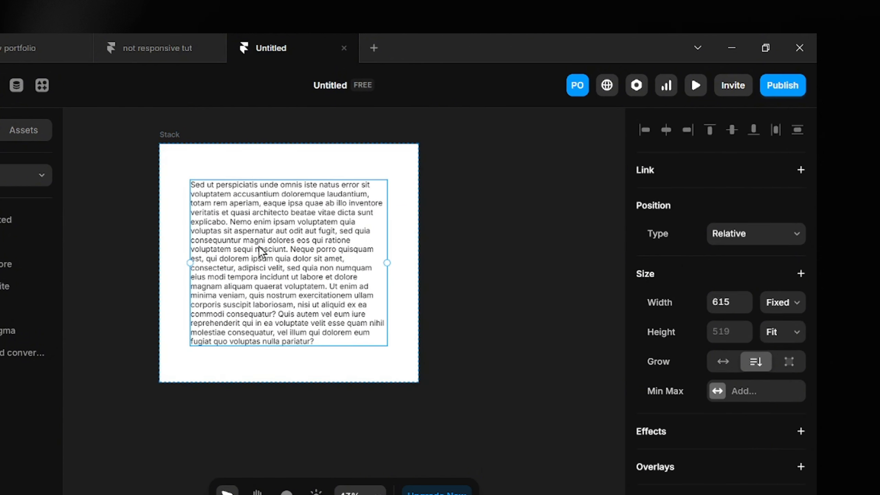
{"action": "left_click", "coordinate": [769, 302]}
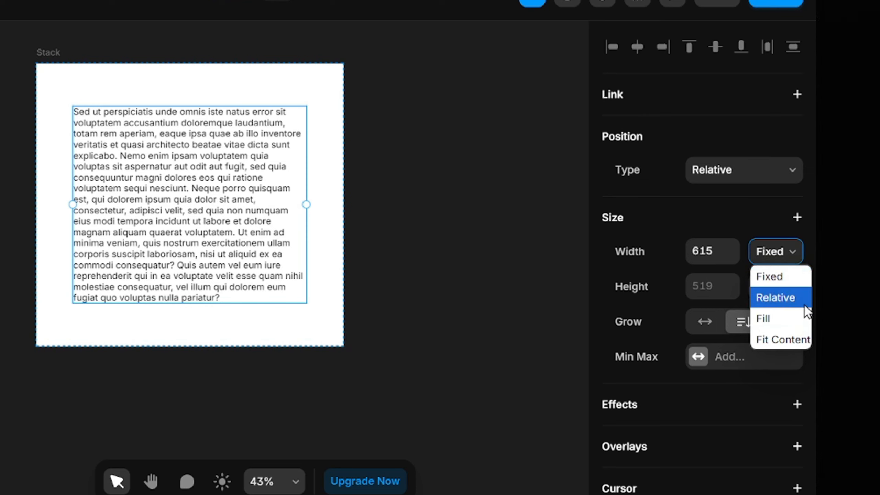
{"action": "left_click", "coordinate": [789, 325]}
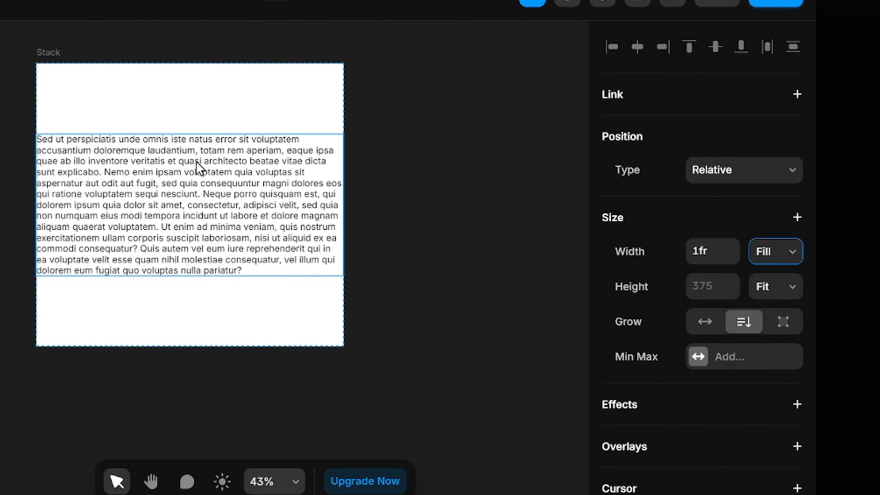
{"action": "left_click", "coordinate": [47, 53]}
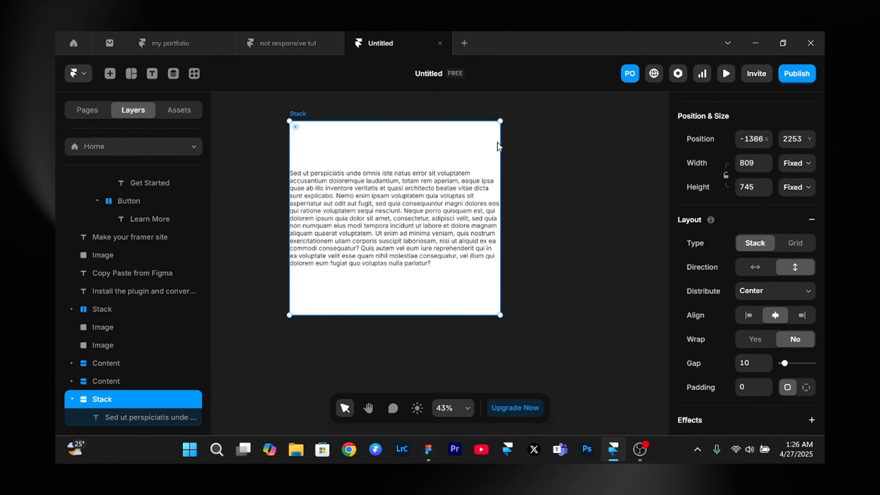
{"action": "left_click_drag", "start_coordinate": [501, 141], "coordinate": [496, 163]}
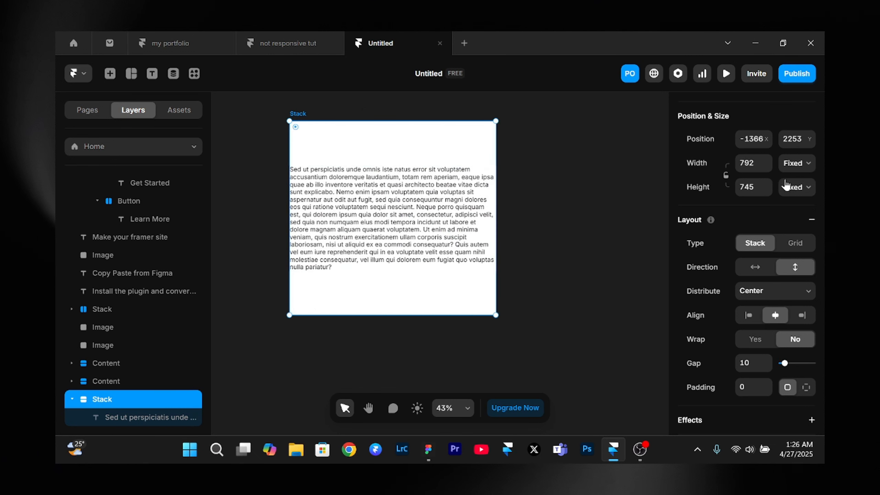
- Set the white stack's height to Fit Content and narrow its width to 480
{"action": "left_click", "coordinate": [794, 194]}
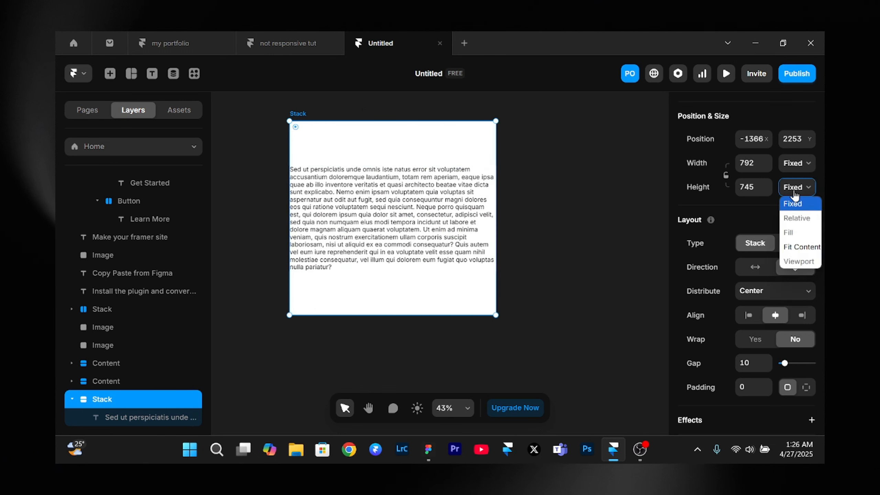
{"action": "left_click", "coordinate": [801, 248]}
{"action": "left_click_drag", "start_coordinate": [495, 173], "coordinate": [414, 193]}
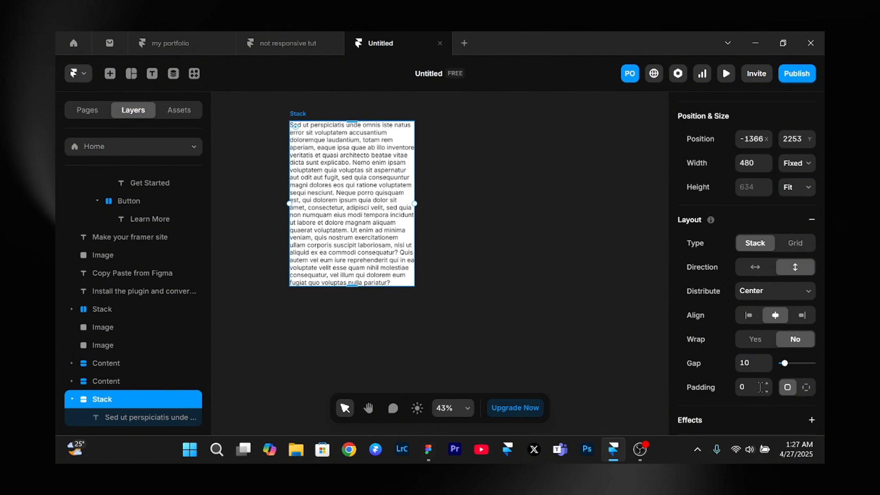
- Set the white stack's padding to 41 and widen the stack to test how the padded text reflows
{"action": "left_click_drag", "start_coordinate": [766, 384], "coordinate": [766, 385]}
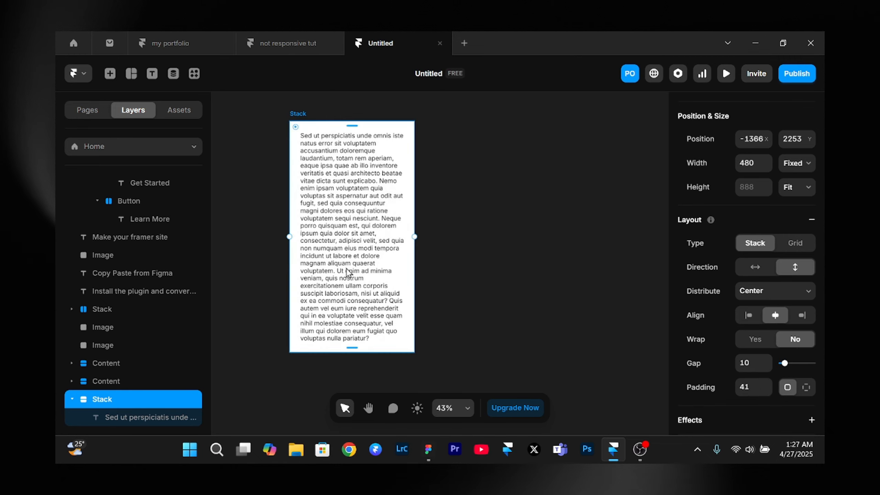
{"action": "left_click_drag", "start_coordinate": [415, 263], "coordinate": [464, 254]}
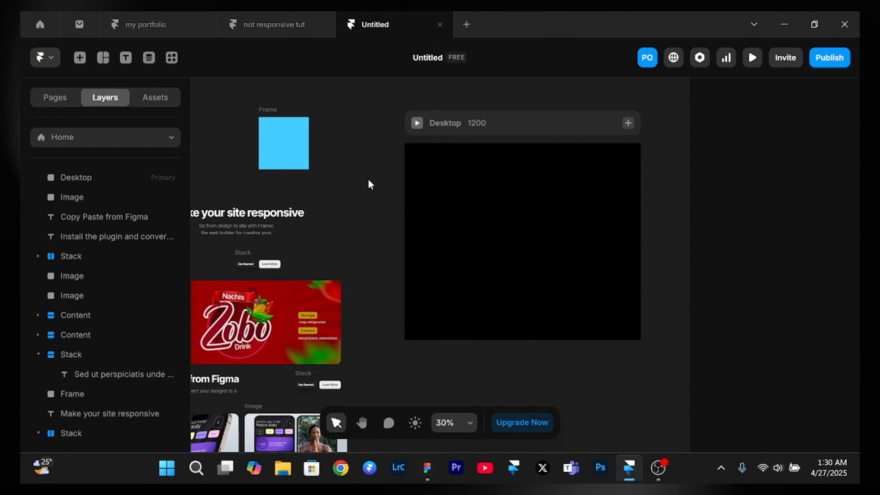
- Apply a vertical stack layout to the Desktop breakpoint and set its gap to 0
{"action": "left_click", "coordinate": [535, 123]}
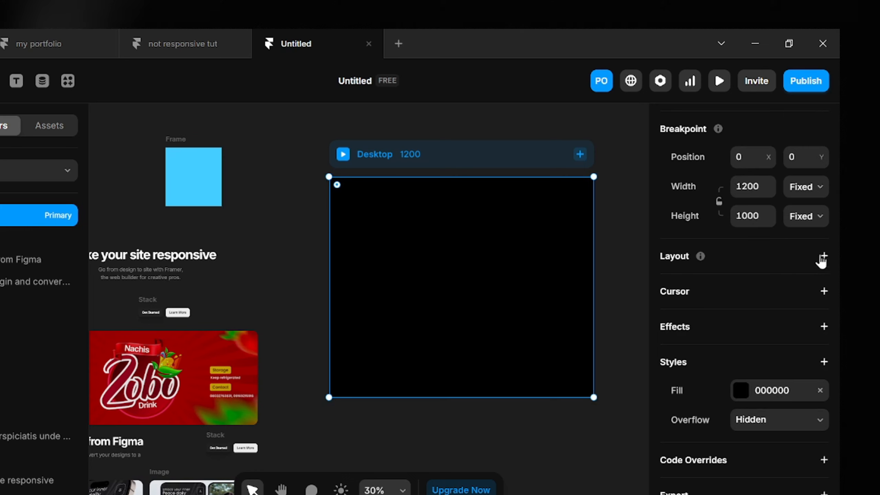
{"action": "left_click", "coordinate": [824, 256]}
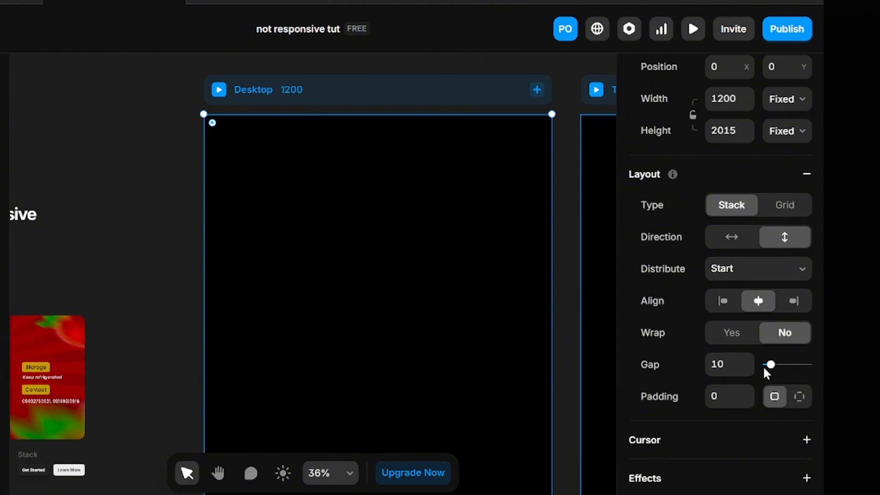
{"action": "left_click_drag", "start_coordinate": [770, 365], "coordinate": [766, 365]}
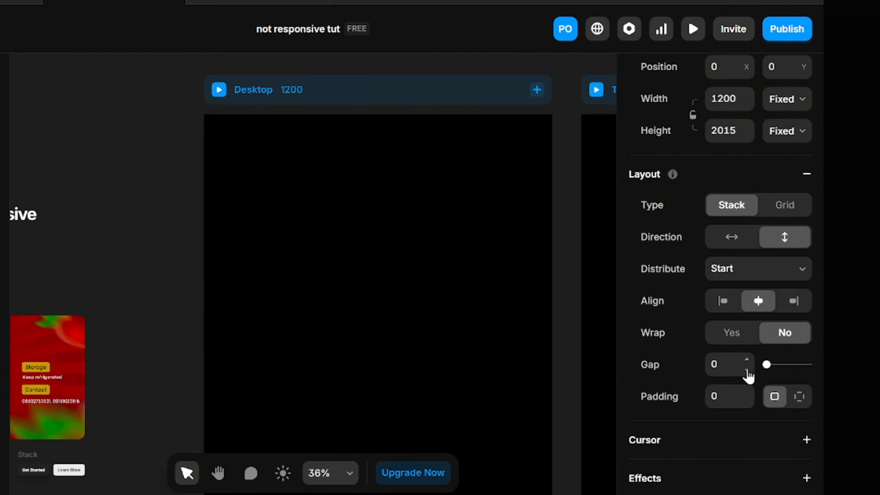
{"action": "left_click", "coordinate": [130, 212]}
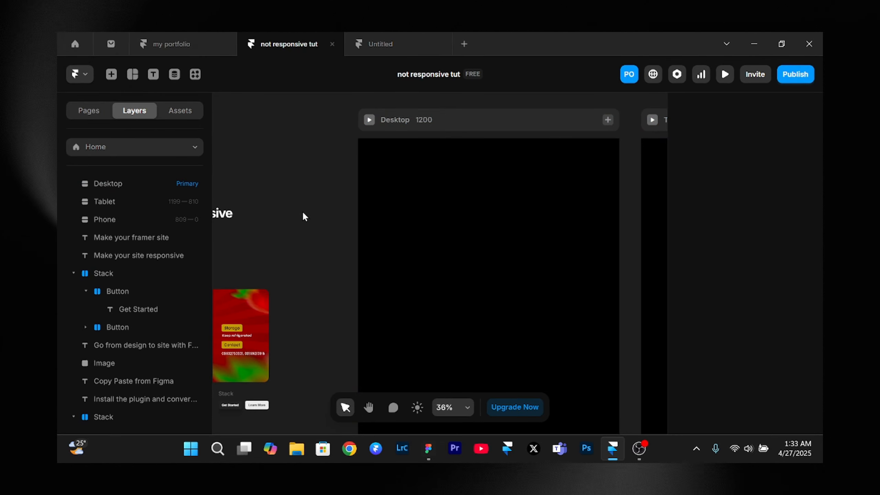
- Draw a frame about 992 by 808 inside the Desktop breakpoint and set its width to Fill
{"action": "key", "text": "f"}
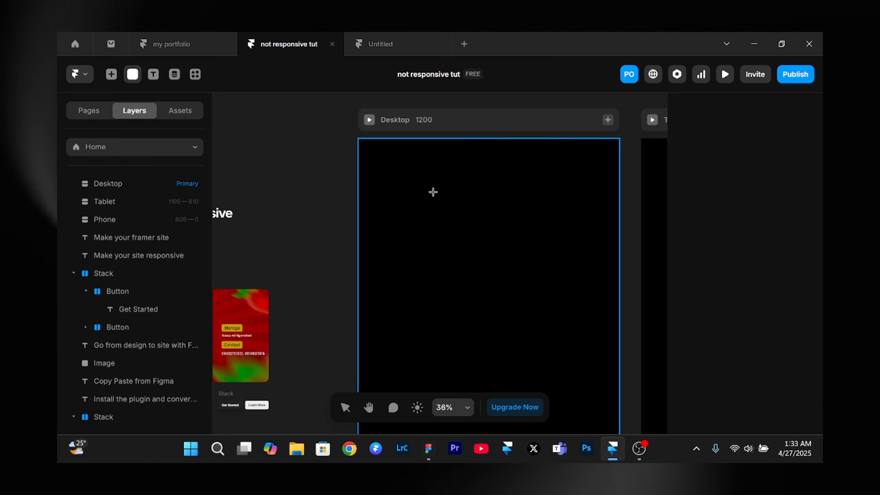
{"action": "left_click_drag", "start_coordinate": [374, 165], "coordinate": [598, 340]}
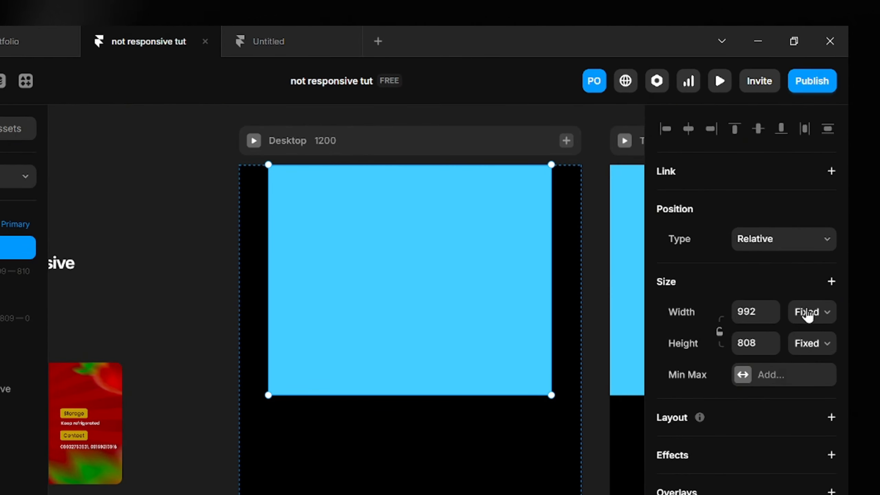
{"action": "left_click", "coordinate": [807, 314]}
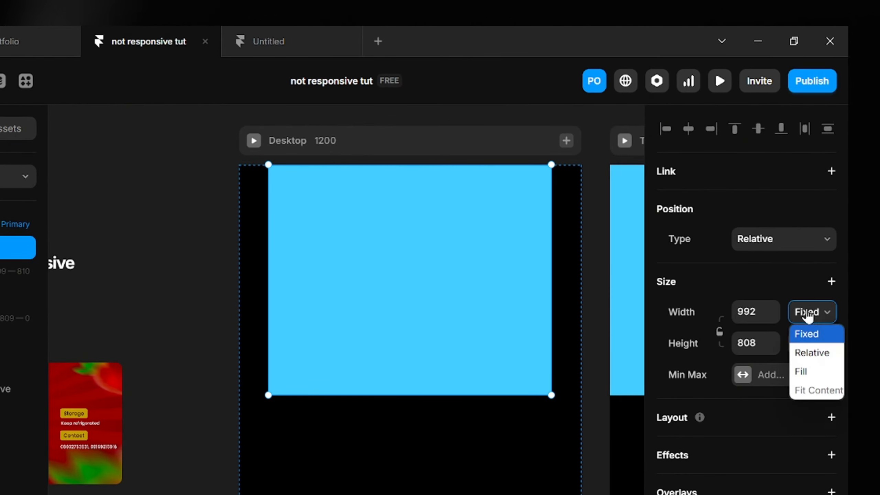
{"action": "left_click", "coordinate": [803, 369]}
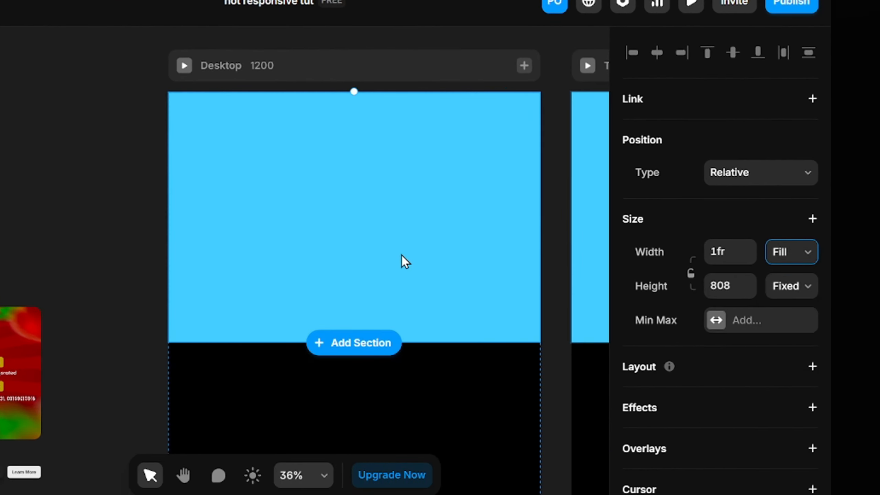
- Set the height of the frame inside the Desktop breakpoint to 3000 and check how far it extends past the page
{"action": "scroll", "coordinate": [403, 259], "scroll_direction": "down", "scroll_amount": 5}
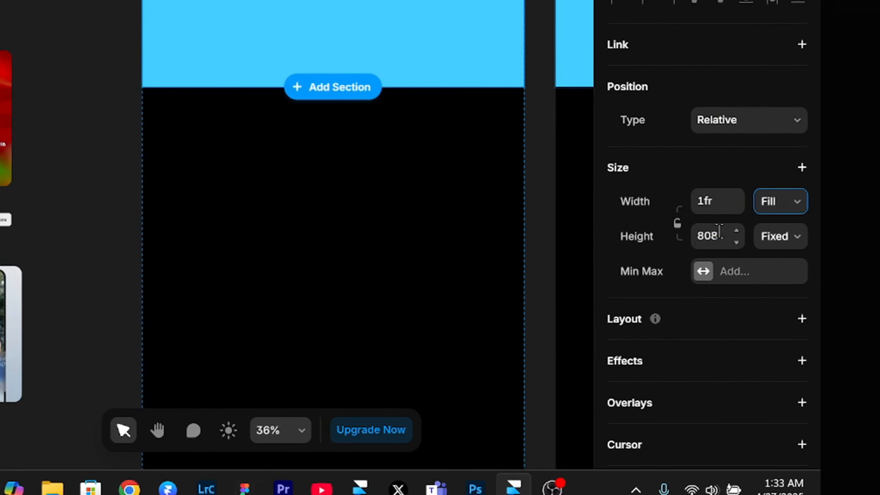
{"action": "left_click", "coordinate": [720, 232]}
{"action": "type", "text": "3000"}
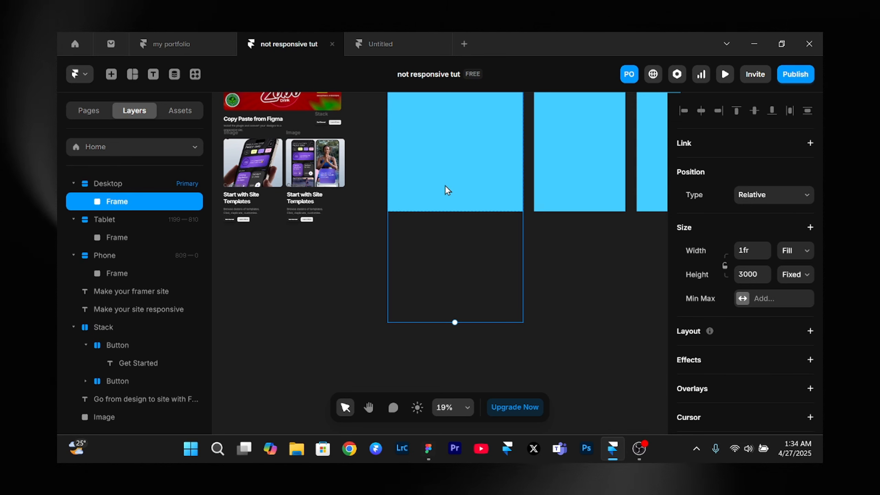
{"action": "scroll", "coordinate": [446, 190], "scroll_direction": "up", "scroll_amount": 4}
{"action": "scroll", "coordinate": [445, 186], "scroll_direction": "down", "scroll_amount": 2}
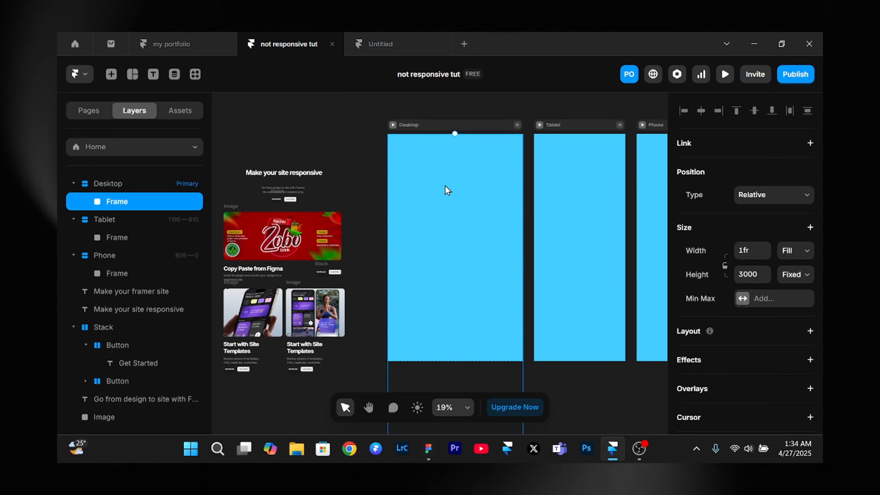
- Set the Desktop breakpoint's height to Fit Content so the page follows the height of its inner frame
{"action": "left_click", "coordinate": [485, 128]}
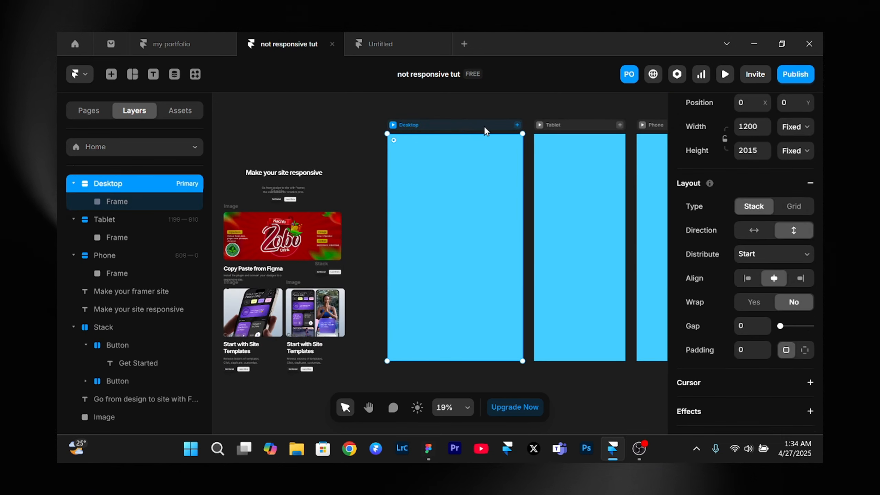
{"action": "scroll", "coordinate": [788, 163], "scroll_direction": "up", "scroll_amount": 2}
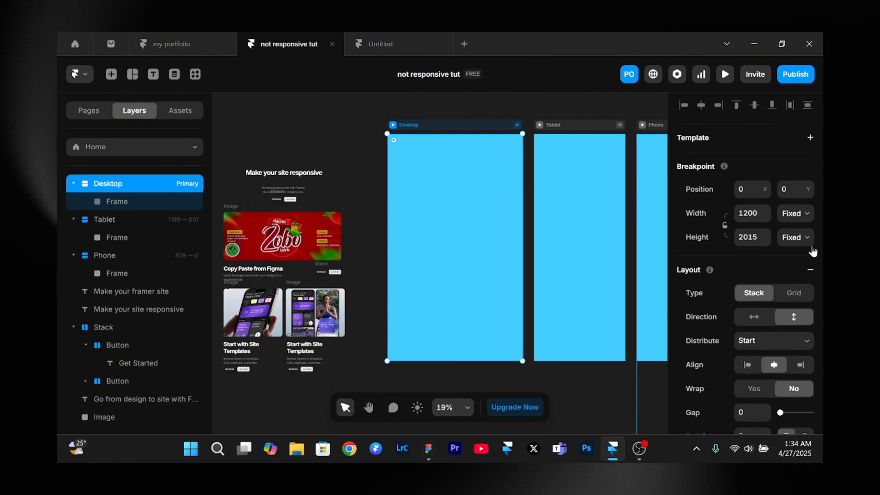
{"action": "left_click", "coordinate": [799, 237]}
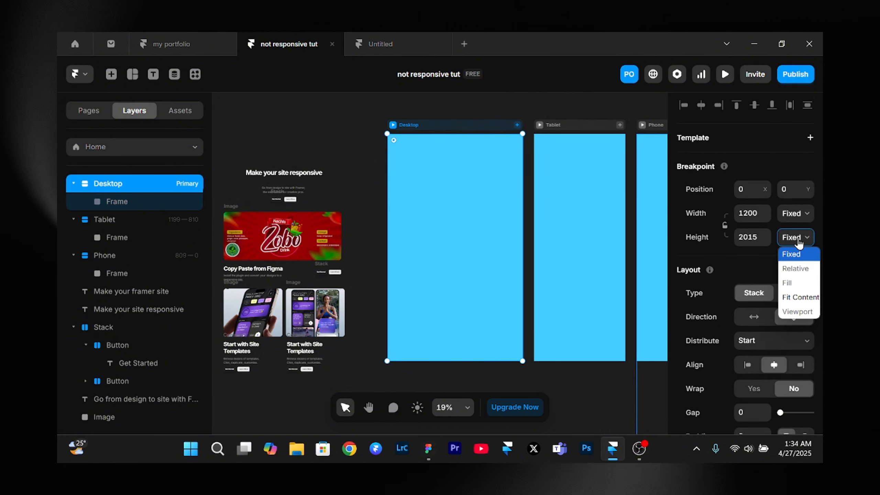
{"action": "left_click", "coordinate": [798, 297]}
{"action": "scroll", "coordinate": [497, 287], "scroll_direction": "down", "scroll_amount": 4}
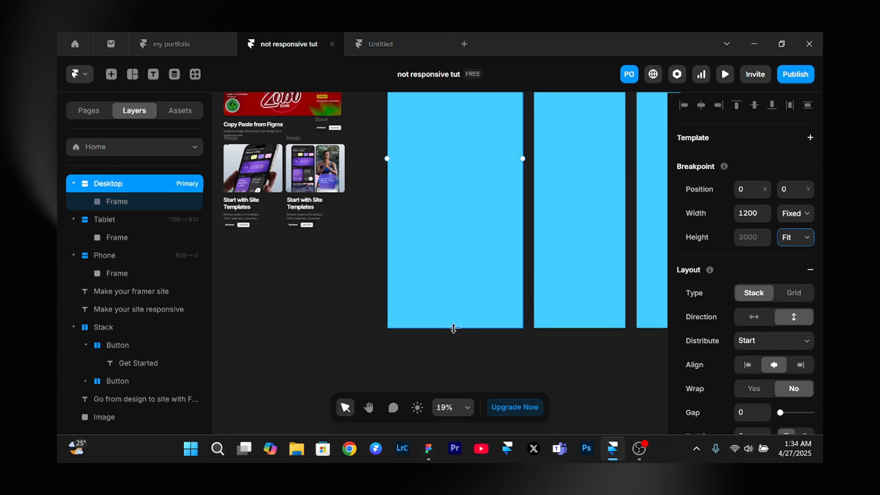
- Set the height of the frame inside the Desktop breakpoint to 2000
{"action": "left_click", "coordinate": [110, 202]}
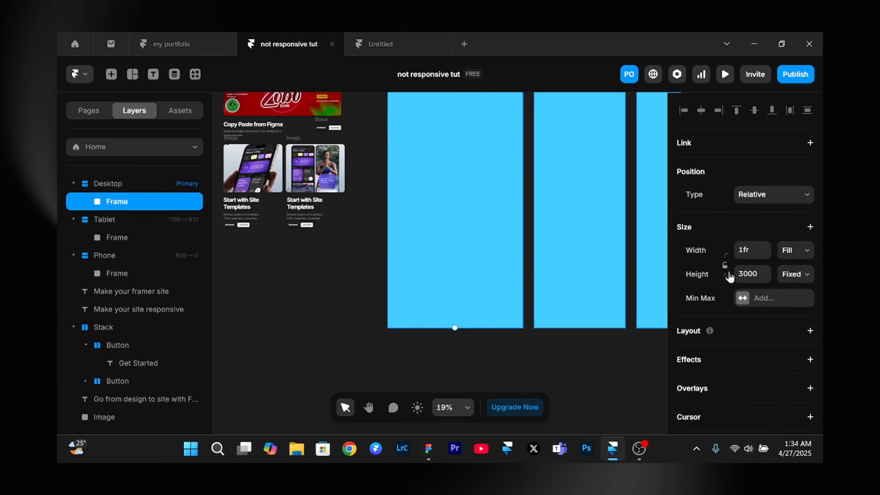
{"action": "left_click", "coordinate": [742, 271]}
{"action": "left_click", "coordinate": [743, 273]}
{"action": "key", "text": "BackSpace"}
{"action": "type", "text": "2"}
{"action": "left_click", "coordinate": [585, 352]}
{"action": "scroll", "coordinate": [589, 352], "scroll_direction": "down", "scroll_amount": 3}
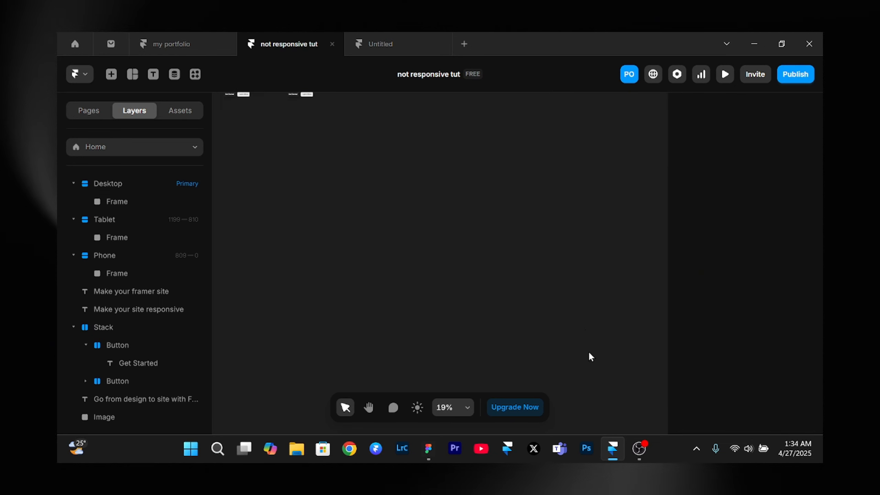
{"action": "scroll", "coordinate": [589, 353], "scroll_direction": "up", "scroll_amount": 6}
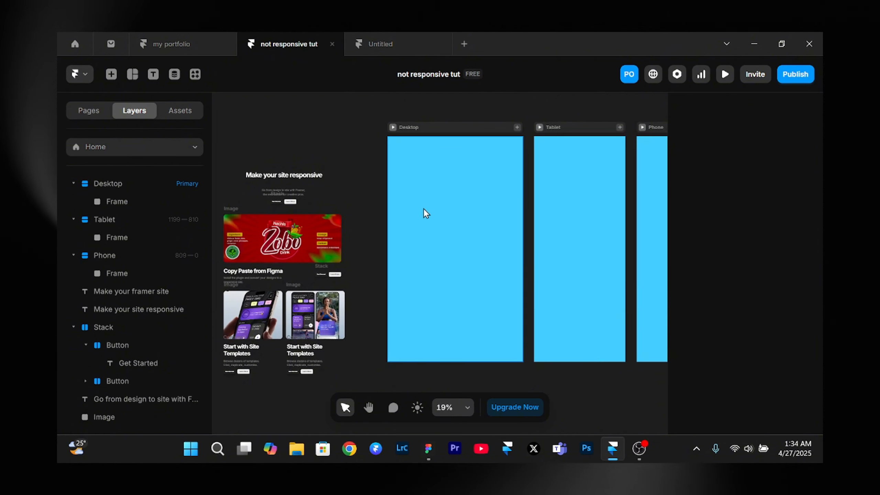
- Remove the blue fill from the frame inside the Desktop breakpoint and apply a vertical stack layout to it
{"action": "left_click", "coordinate": [443, 192]}
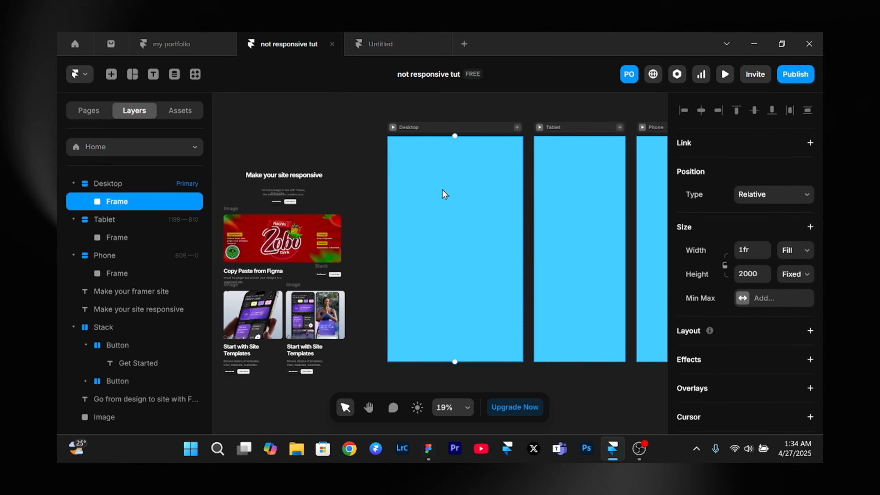
{"action": "scroll", "coordinate": [803, 299], "scroll_direction": "down", "scroll_amount": 5}
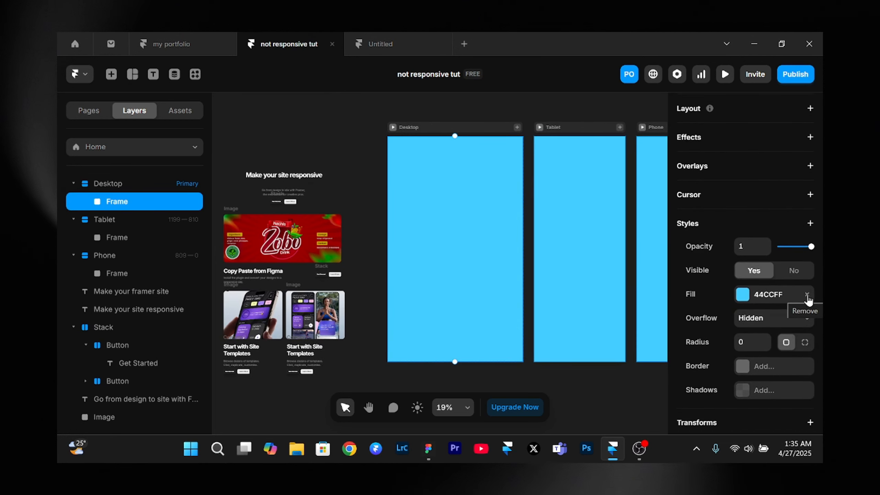
{"action": "left_click", "coordinate": [807, 295]}
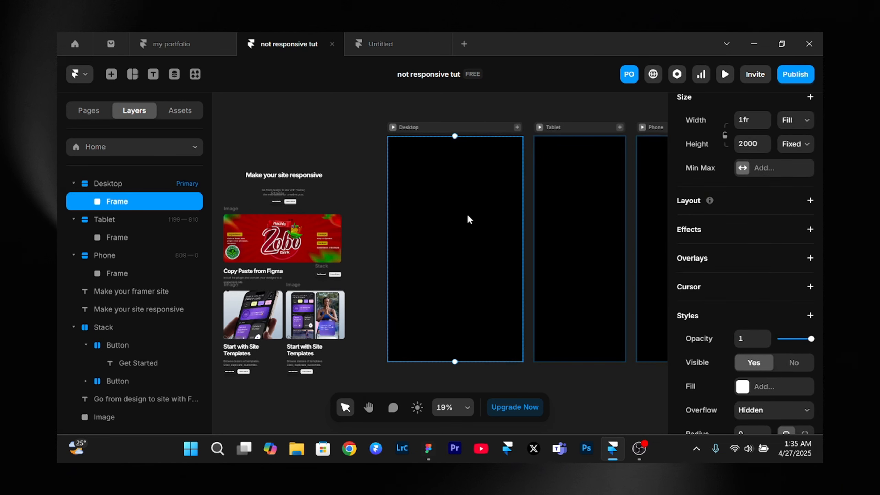
{"action": "left_click", "coordinate": [811, 201]}
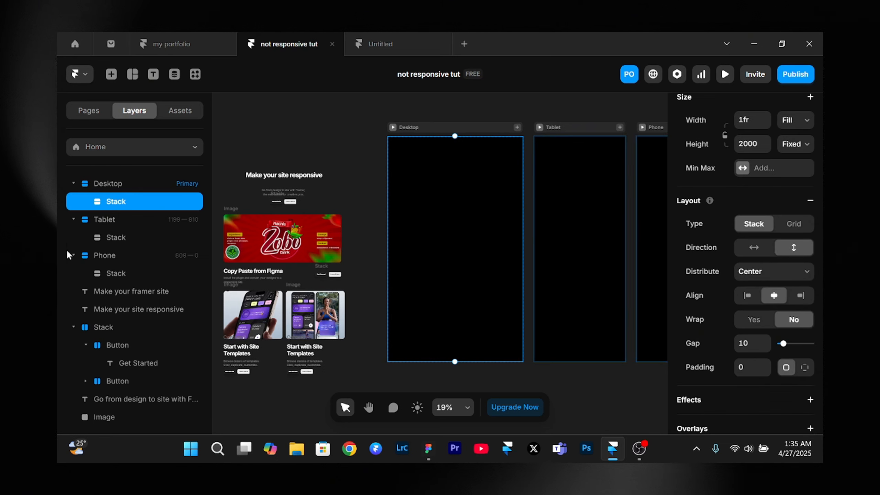
- Rename the stack inside the Desktop breakpoint as main stack
{"action": "double_click", "coordinate": [124, 202]}
{"action": "type", "text": "main"}
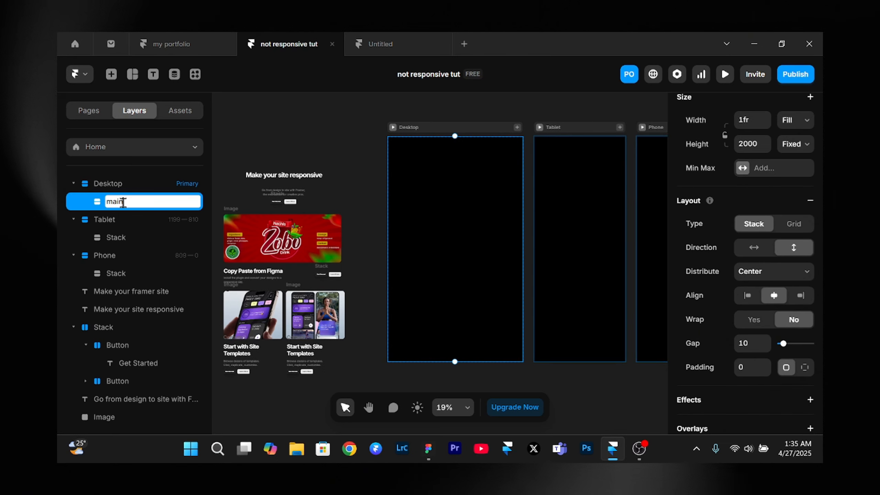
{"action": "type", "text": " stack"}
{"action": "key", "text": "Return"}
- Examine the loose sample design beside the Desktop breakpoint, from its heading down to the template cards
{"action": "scroll", "coordinate": [508, 222], "scroll_direction": "up", "scroll_amount": 3}
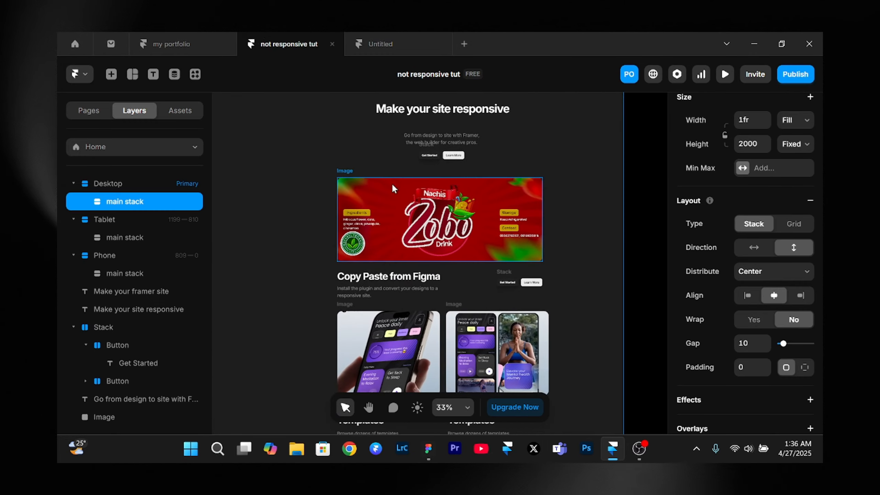
{"action": "scroll", "coordinate": [398, 185], "scroll_direction": "right", "scroll_amount": 1}
{"action": "scroll", "coordinate": [396, 181], "scroll_direction": "down", "scroll_amount": 2}
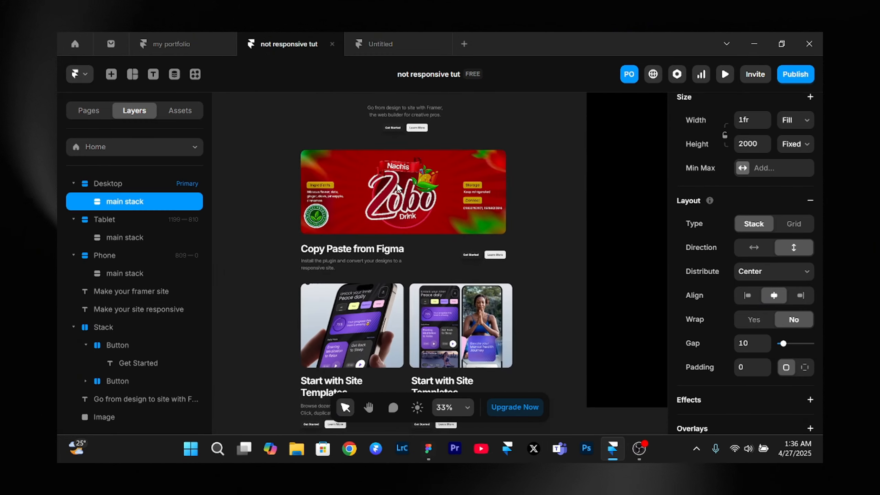
{"action": "scroll", "coordinate": [396, 182], "scroll_direction": "down", "scroll_amount": 3}
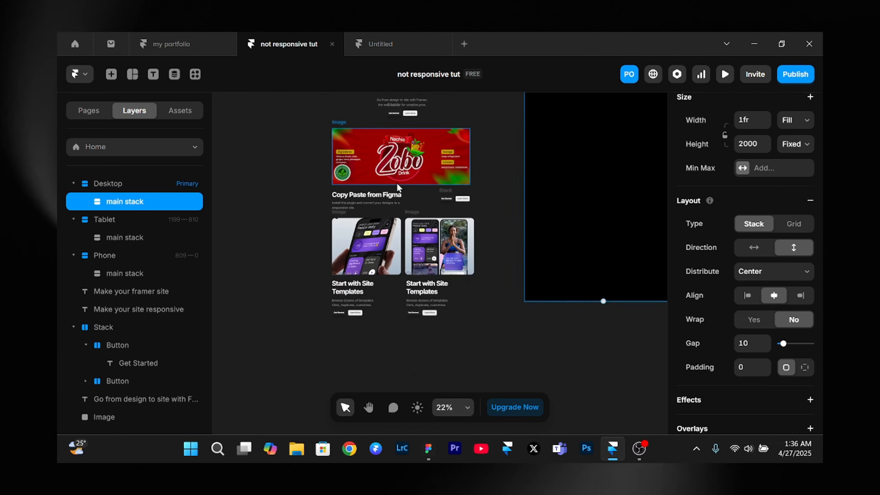
{"action": "scroll", "coordinate": [396, 181], "scroll_direction": "up", "scroll_amount": 1}
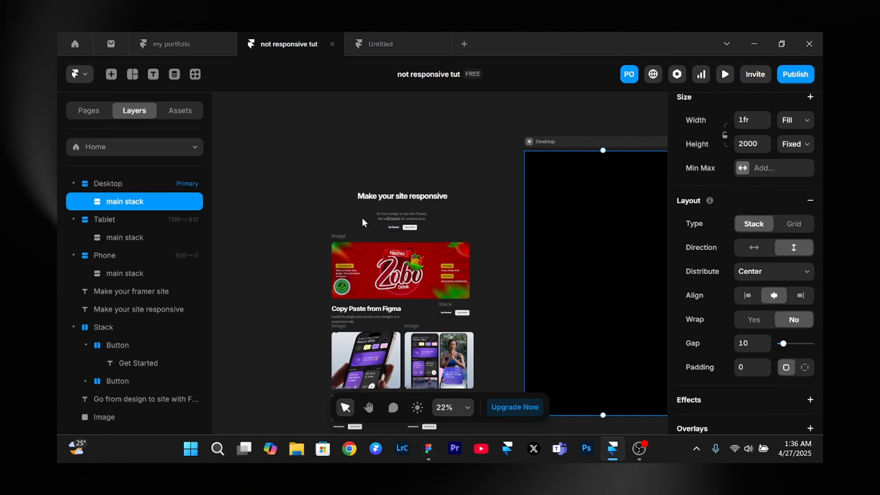
{"action": "scroll", "coordinate": [362, 218], "scroll_direction": "down", "scroll_amount": 3}
{"action": "left_click", "coordinate": [328, 209]}
{"action": "scroll", "coordinate": [328, 209], "scroll_direction": "right", "scroll_amount": 5}
{"action": "scroll", "coordinate": [328, 209], "scroll_direction": "up", "scroll_amount": 2}
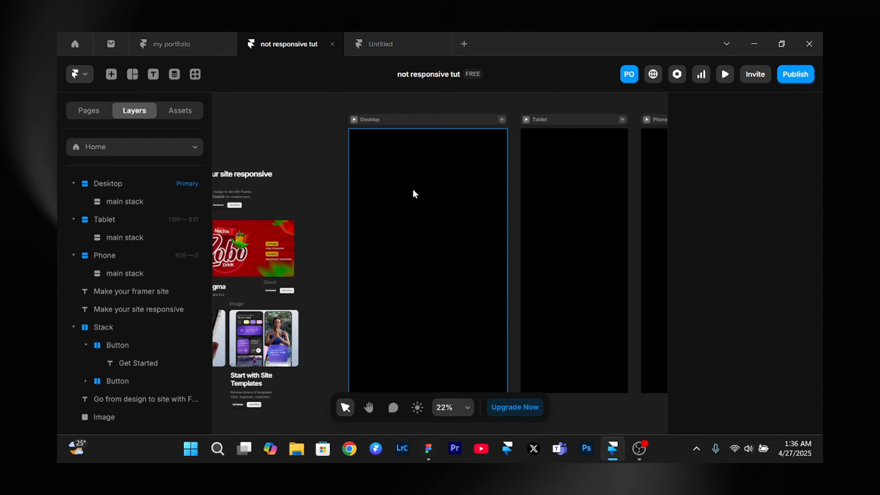
- Draw a frame about 936 by 637 inside the Desktop main stack and set its width to Fill
{"action": "key", "text": "f"}
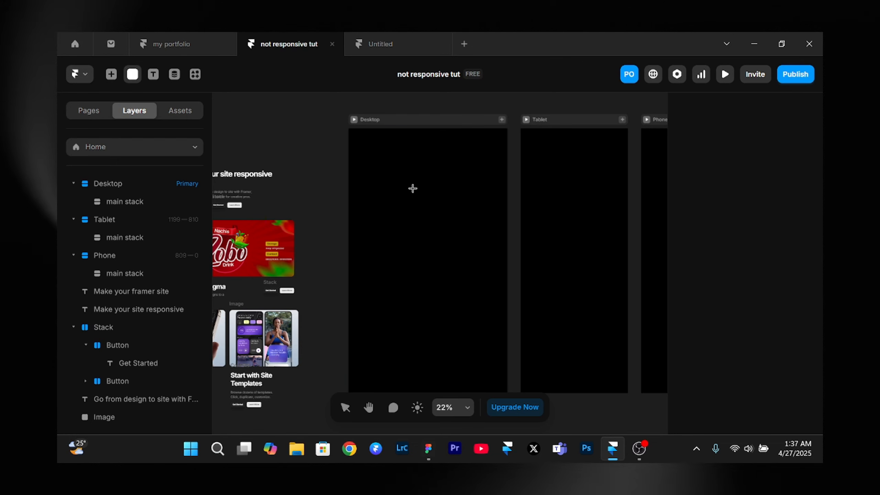
{"action": "left_click_drag", "start_coordinate": [369, 167], "coordinate": [491, 251]}
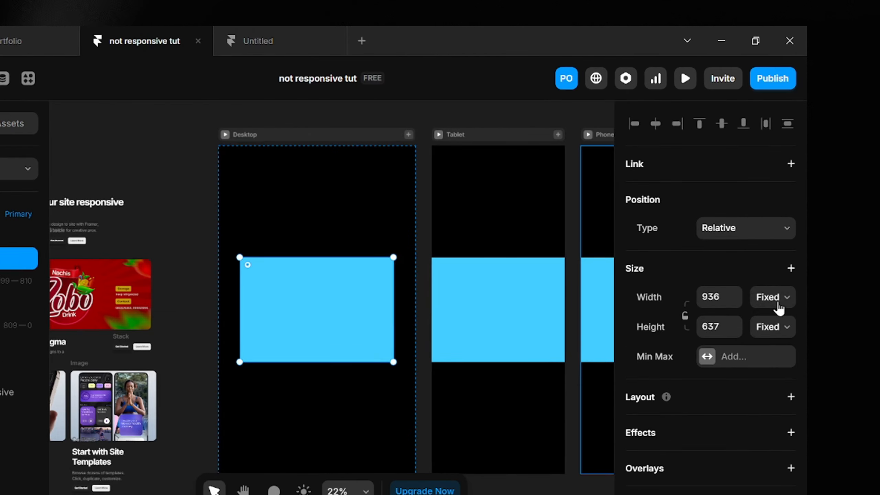
{"action": "left_click", "coordinate": [798, 255]}
{"action": "left_click", "coordinate": [792, 315]}
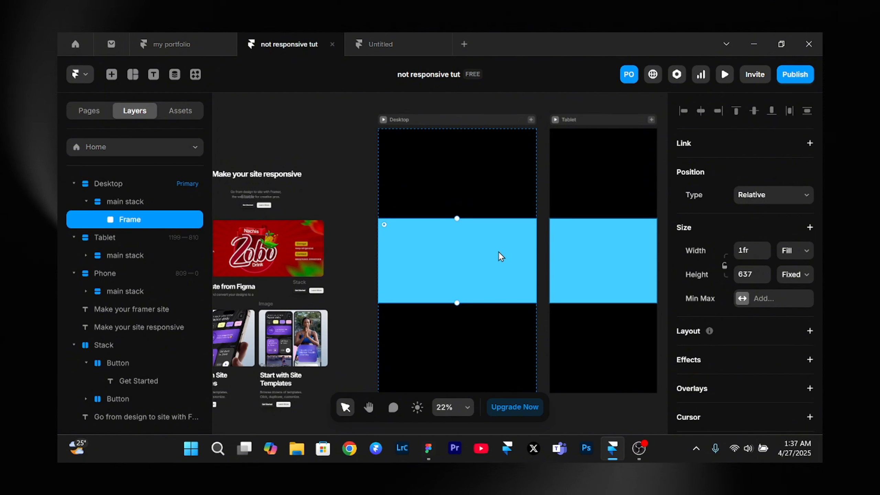
- Set the distribution of the Desktop main stack to Start
{"action": "left_click", "coordinate": [124, 204]}
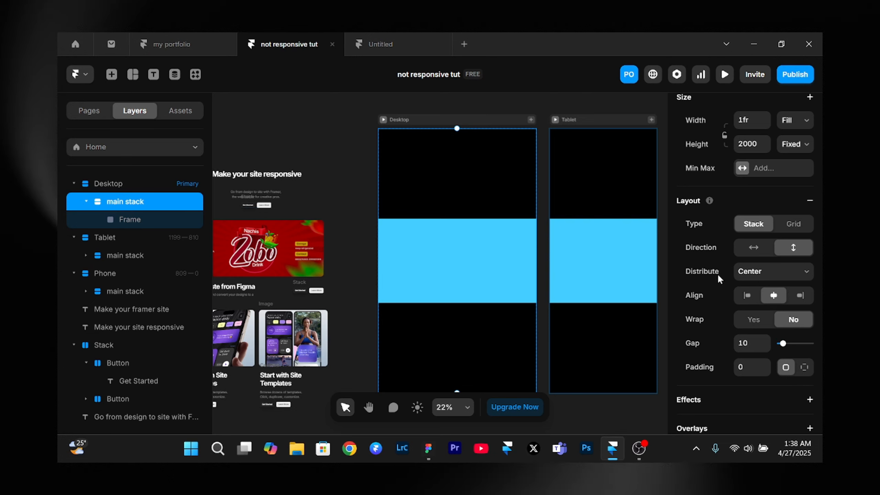
{"action": "left_click", "coordinate": [750, 276]}
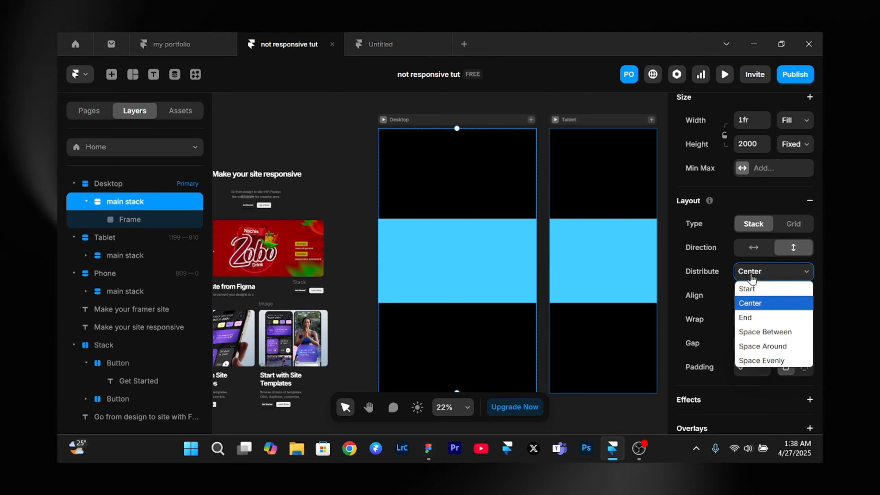
{"action": "left_click", "coordinate": [747, 288]}
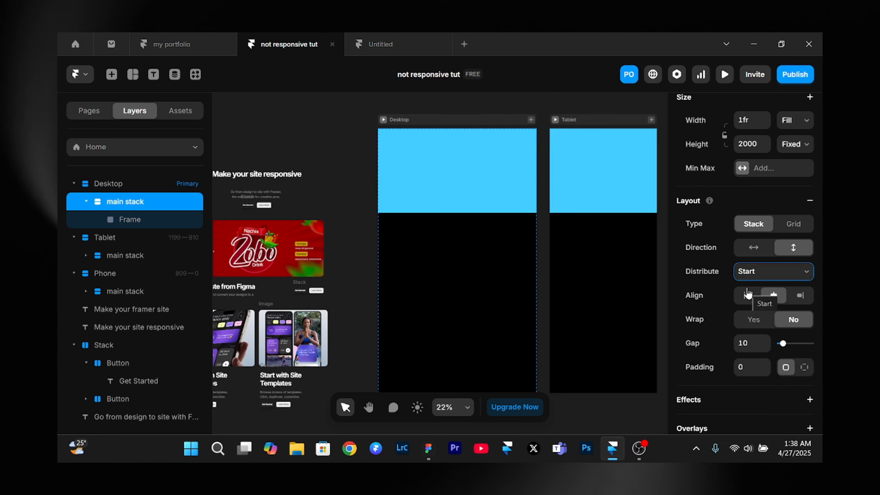
- Remove the blue fill from the frame in the Desktop main stack and rename it hero section
{"action": "left_click", "coordinate": [470, 169]}
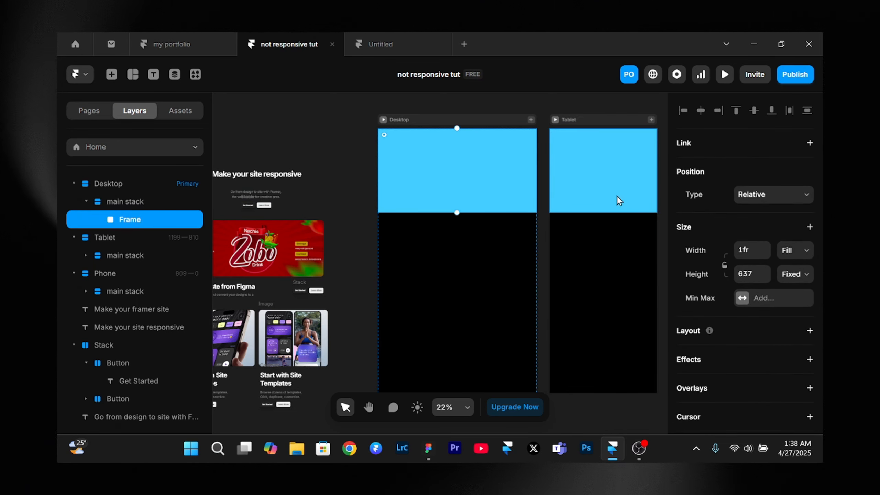
{"action": "scroll", "coordinate": [776, 242], "scroll_direction": "down", "scroll_amount": 10}
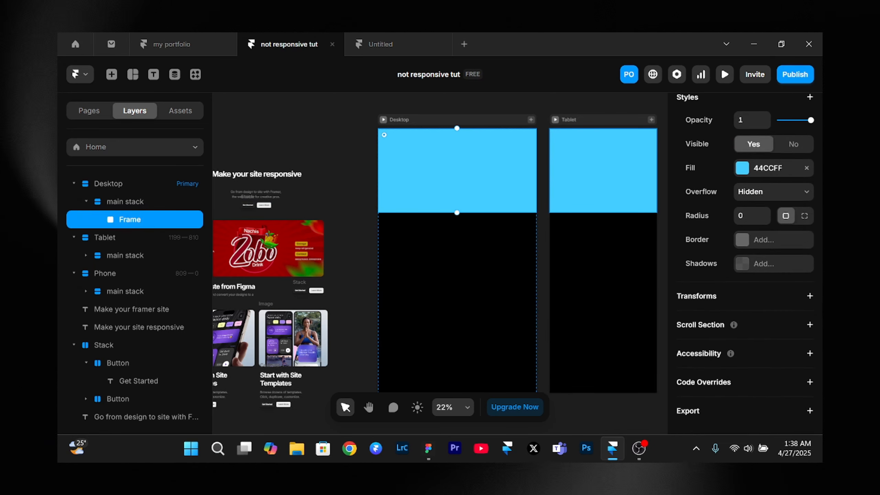
{"action": "left_click", "coordinate": [807, 168]}
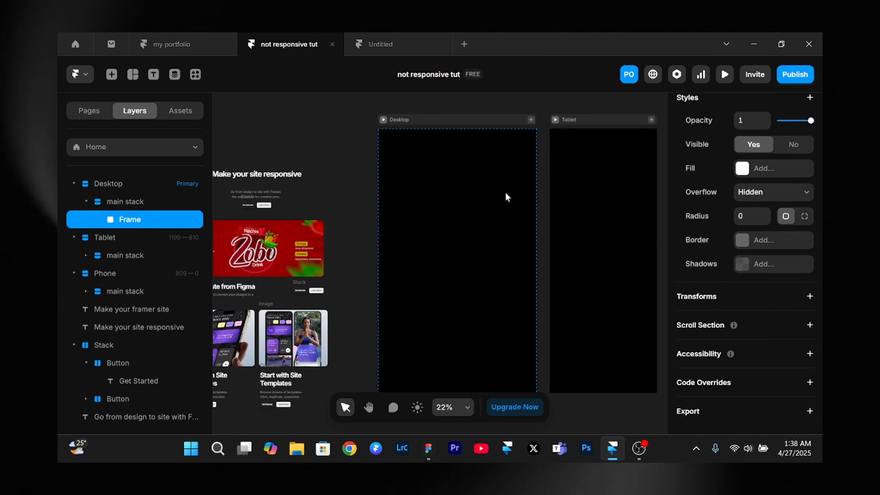
{"action": "double_click", "coordinate": [132, 219]}
{"action": "type", "text": "hero"}
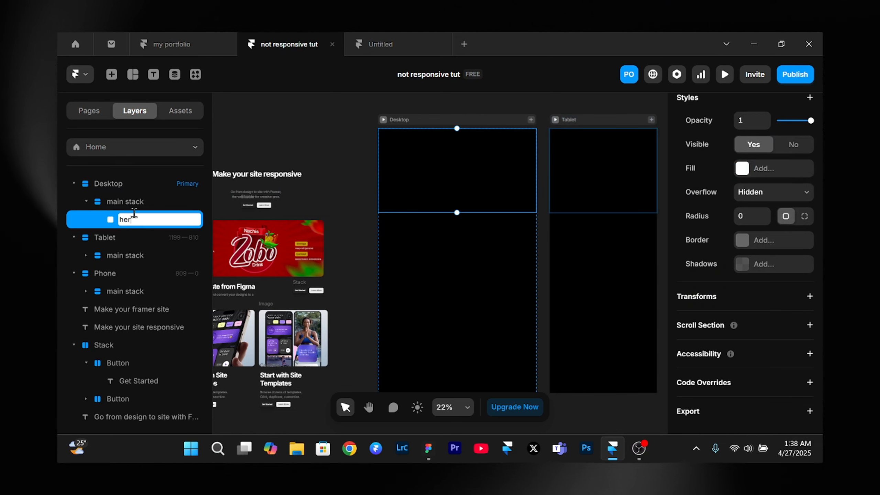
{"action": "type", "text": " section"}
{"action": "left_click", "coordinate": [331, 187]}
- Move the "Make your site responsive" heading, its button stack and the subtitle text into the Desktop hero section
{"action": "scroll", "coordinate": [332, 187], "scroll_direction": "left", "scroll_amount": 2}
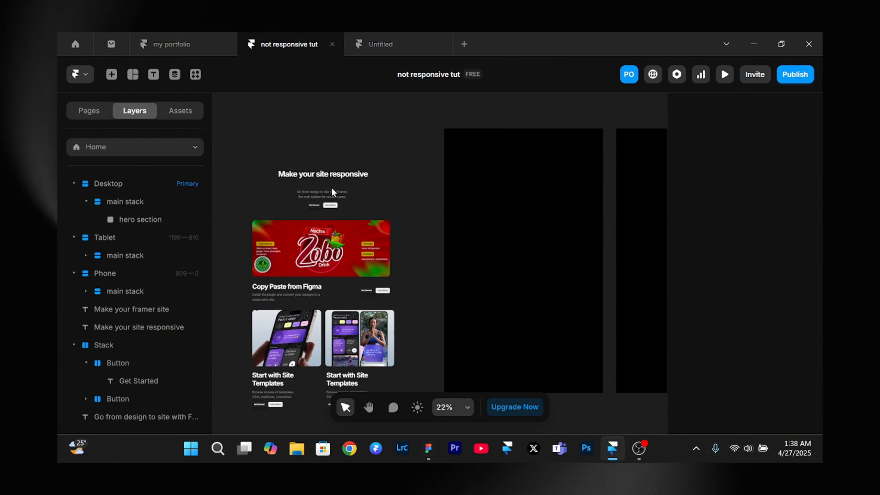
{"action": "left_click", "coordinate": [325, 176]}
{"action": "left_click_drag", "start_coordinate": [327, 176], "coordinate": [484, 166]}
{"action": "left_click", "coordinate": [310, 194]}
{"action": "left_click_drag", "start_coordinate": [314, 204], "coordinate": [516, 186]}
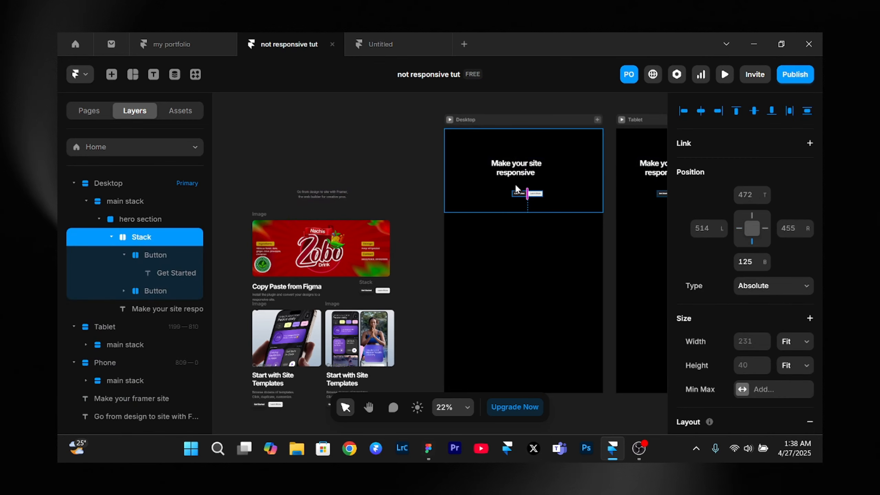
{"action": "left_click", "coordinate": [314, 190]}
{"action": "left_click_drag", "start_coordinate": [316, 192], "coordinate": [533, 177]}
- Apply a vertical, centered stack layout to the hero section
{"action": "scroll", "coordinate": [607, 177], "scroll_direction": "up", "scroll_amount": 3}
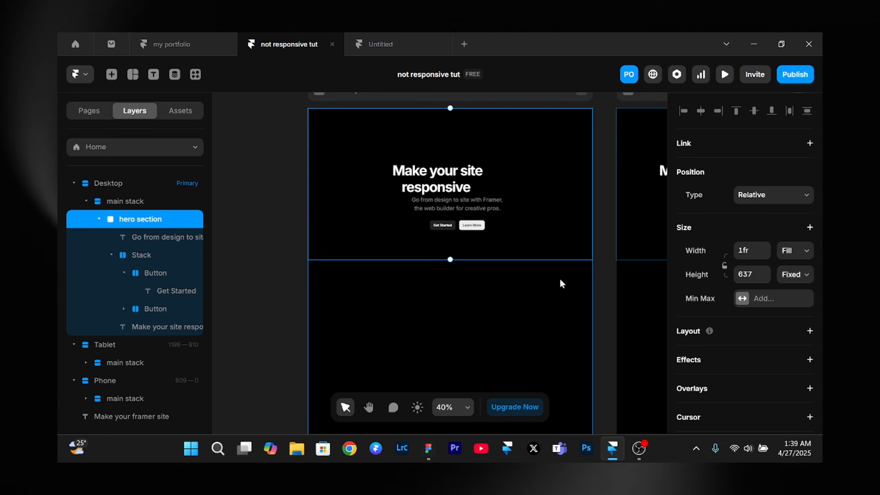
{"action": "scroll", "coordinate": [821, 330], "scroll_direction": "down", "scroll_amount": 3}
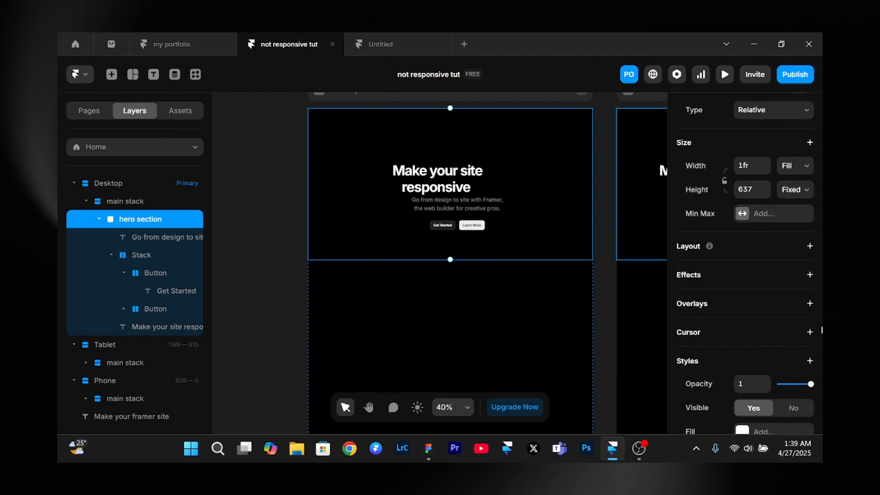
{"action": "left_click", "coordinate": [809, 246]}
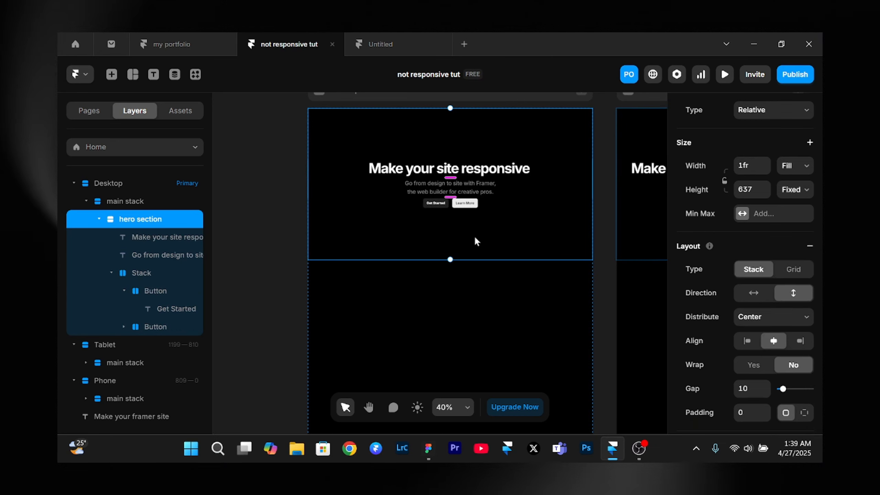
{"action": "key", "text": "shift+2"}
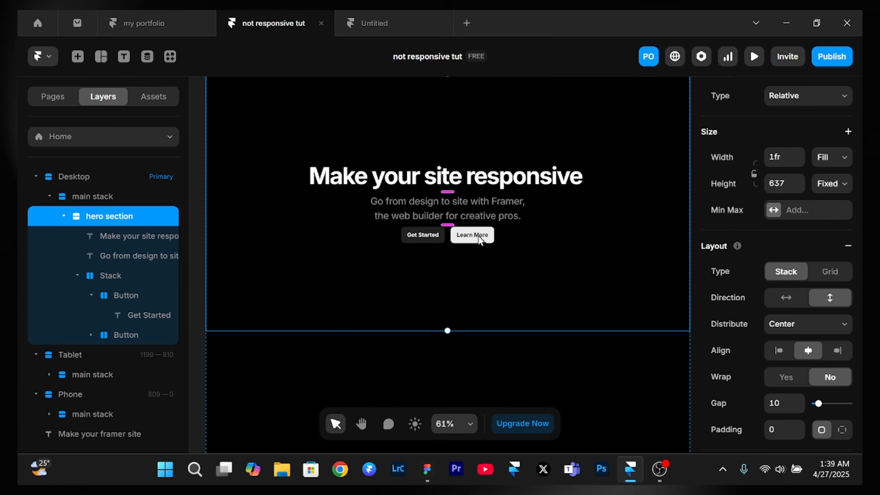
- Set the width of the "Make your site responsive" heading in the hero section to Fill
{"action": "scroll", "coordinate": [480, 240], "scroll_direction": "down", "scroll_amount": 3}
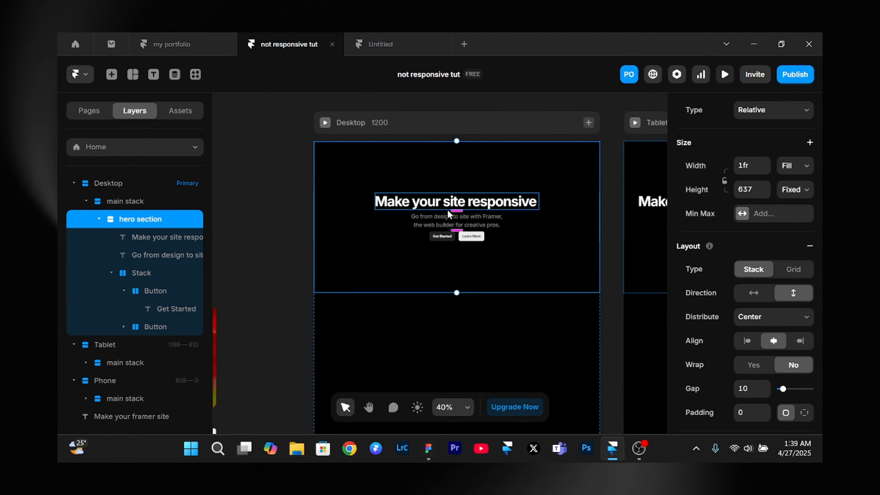
{"action": "left_click", "coordinate": [448, 213]}
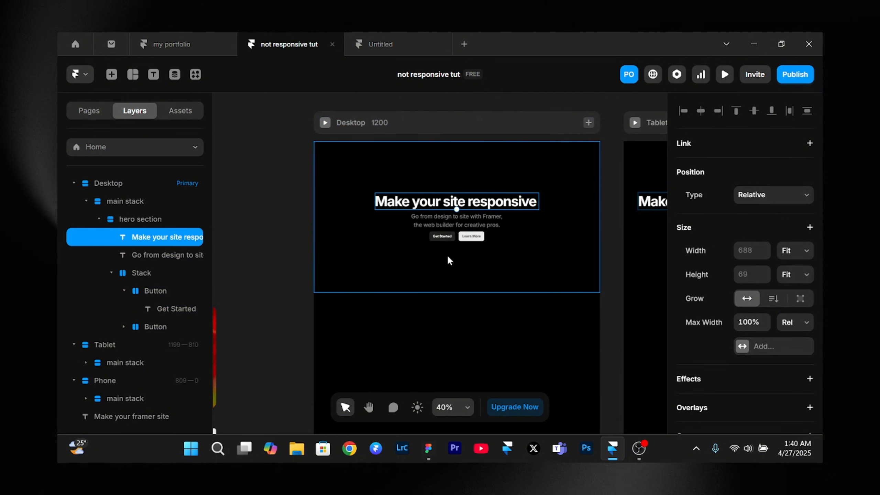
{"action": "scroll", "coordinate": [436, 214], "scroll_direction": "up", "scroll_amount": 2}
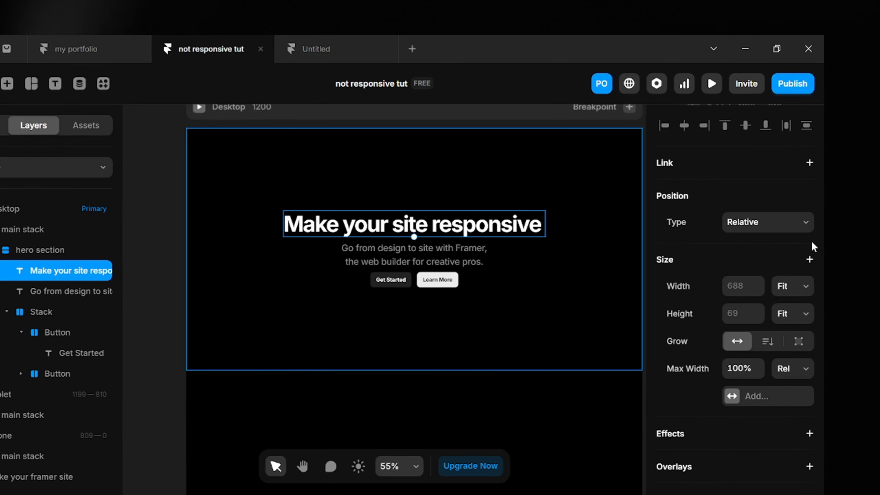
{"action": "scroll", "coordinate": [813, 246], "scroll_direction": "down", "scroll_amount": 1}
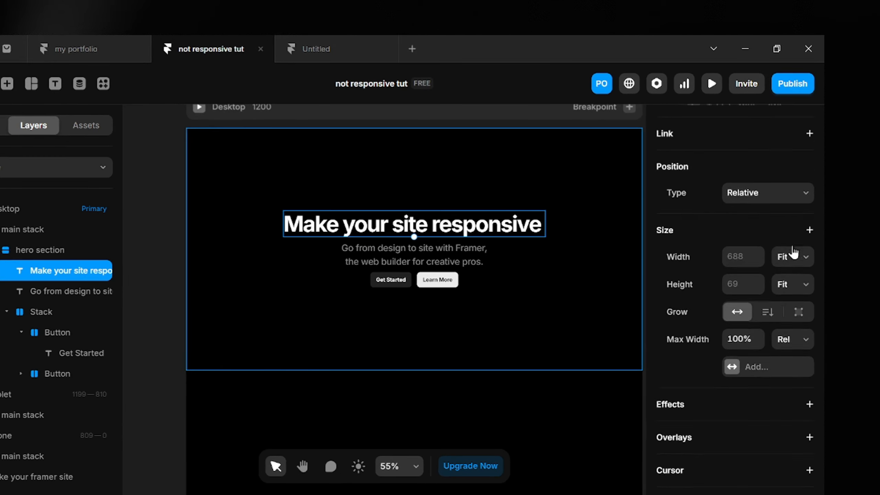
{"action": "left_click", "coordinate": [787, 266]}
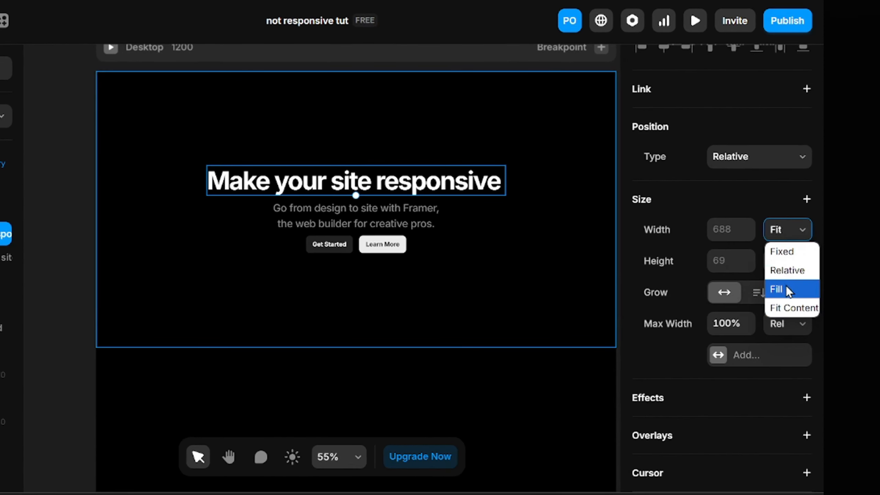
{"action": "left_click", "coordinate": [787, 295]}
- Set the widths of the hero section's subtitle text and button stack to Fill
{"action": "left_click", "coordinate": [385, 228]}
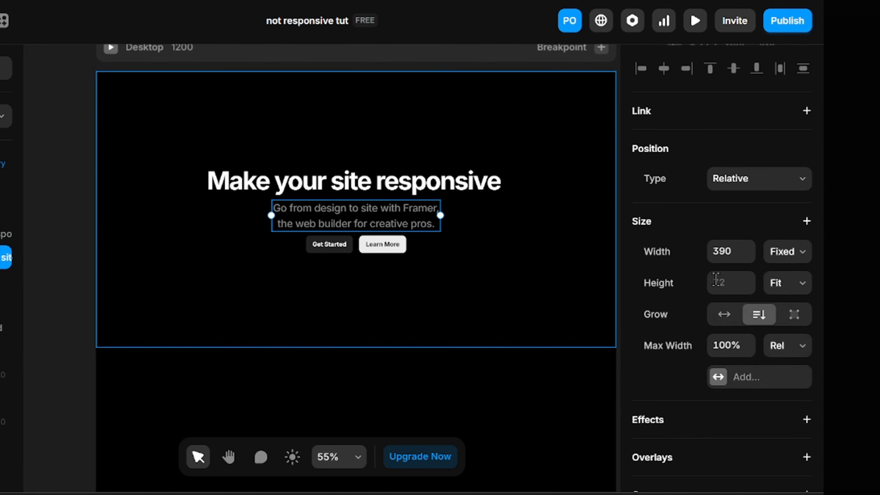
{"action": "left_click", "coordinate": [785, 252]}
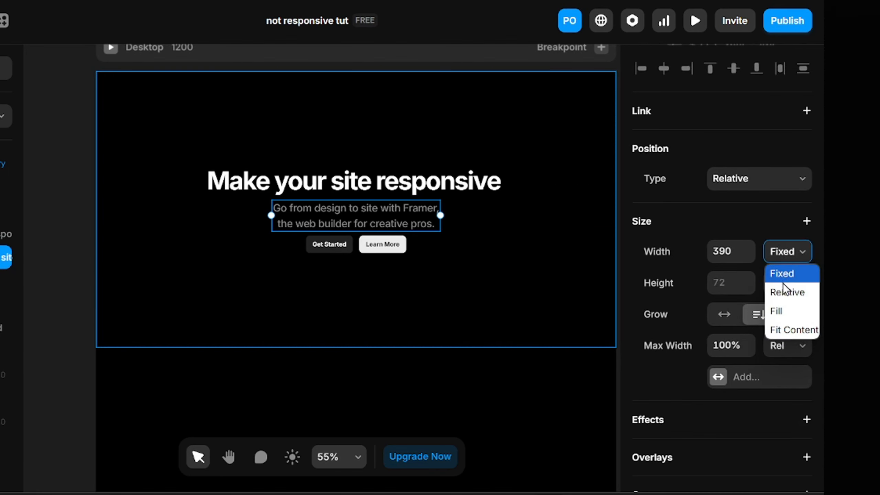
{"action": "left_click", "coordinate": [777, 310]}
{"action": "left_click", "coordinate": [352, 237]}
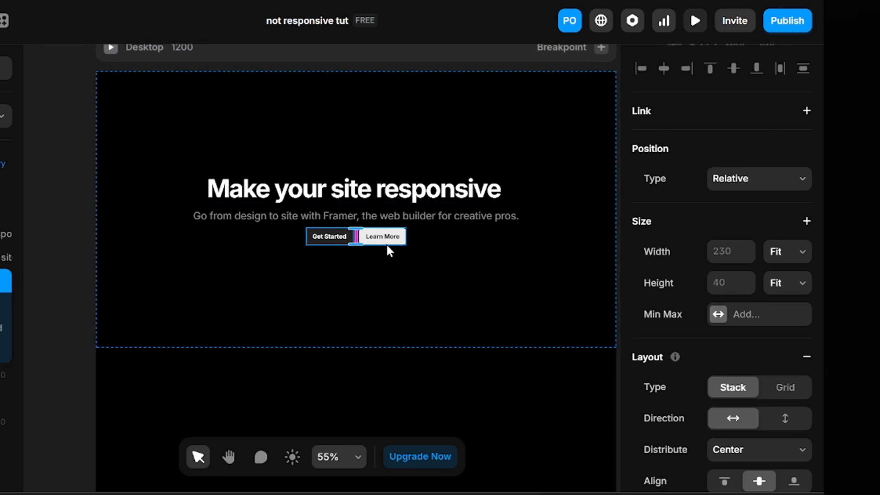
{"action": "left_click", "coordinate": [797, 255]}
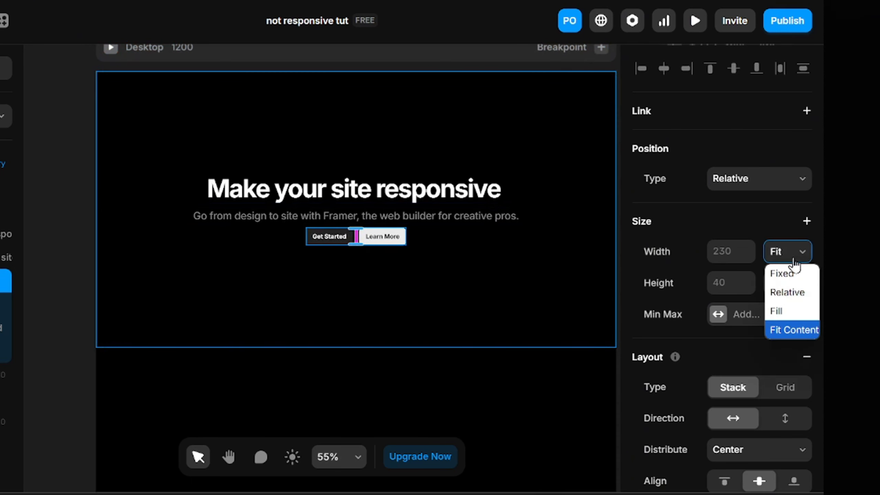
{"action": "left_click", "coordinate": [777, 310]}
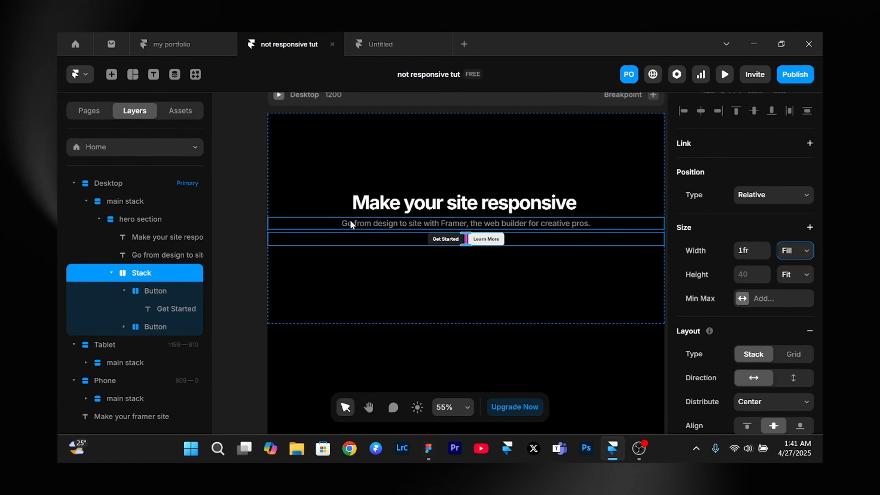
- Preview the Desktop breakpoint, narrow the preview to check how the hero section adapts, and return to the canvas
{"action": "scroll", "coordinate": [351, 225], "scroll_direction": "up", "scroll_amount": 3}
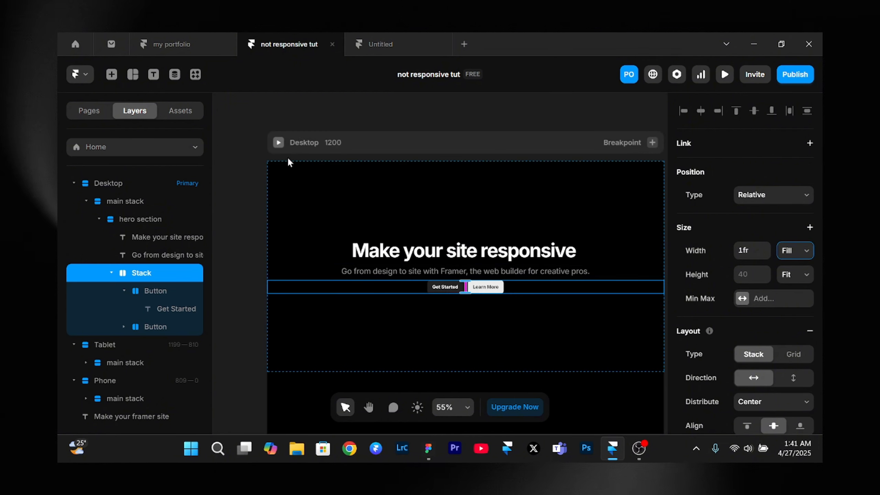
{"action": "left_click", "coordinate": [276, 143]}
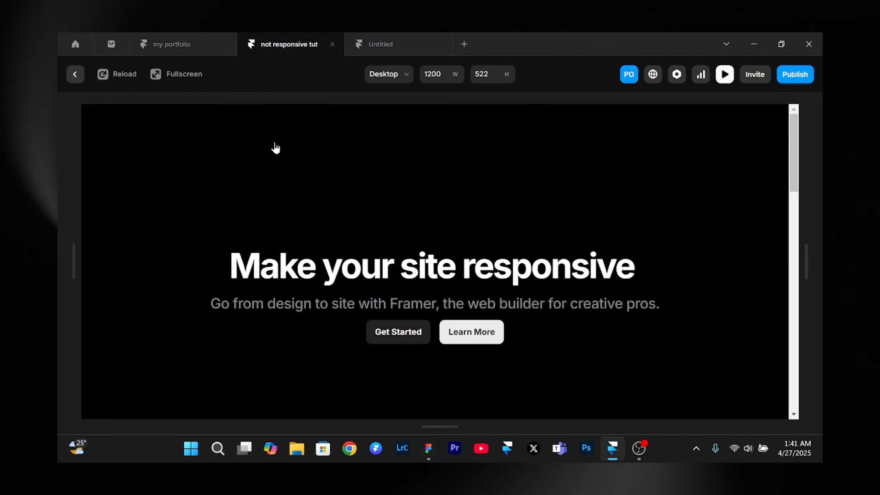
{"action": "left_click_drag", "start_coordinate": [796, 247], "coordinate": [627, 230]}
{"action": "key", "text": "Escape"}
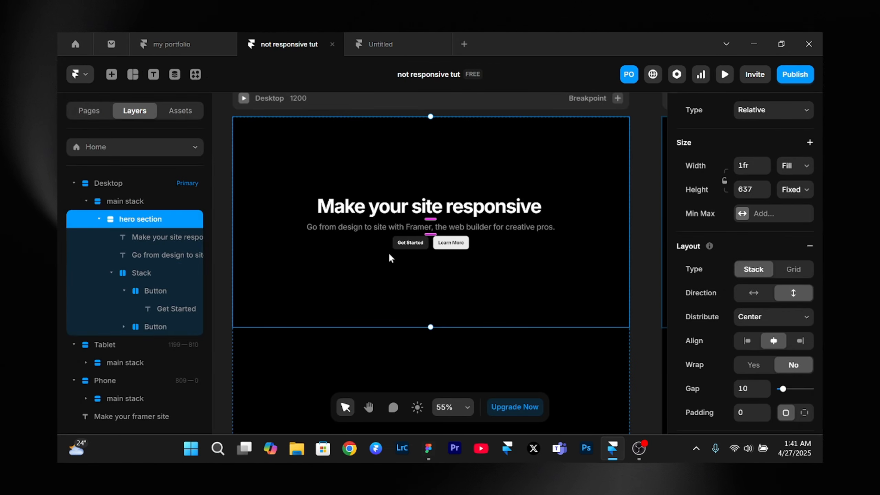
- Preview the Desktop layout again at a narrower width to check the hero text and buttons, then close the preview
{"action": "left_click", "coordinate": [243, 98]}
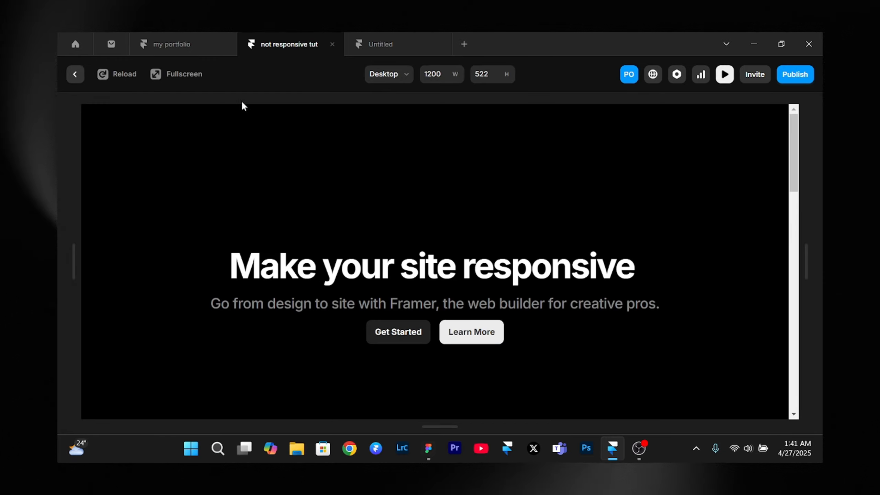
{"action": "left_click_drag", "start_coordinate": [806, 244], "coordinate": [555, 255]}
{"action": "left_click", "coordinate": [724, 74]}
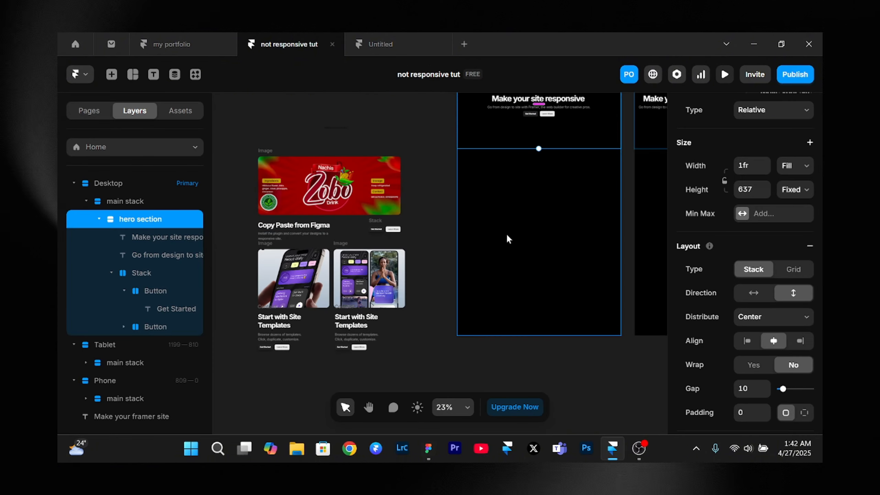
- Add a frame below the hero section in the Desktop main stack, with its width set to Fill and a height of about 1450
{"action": "key", "text": "f"}
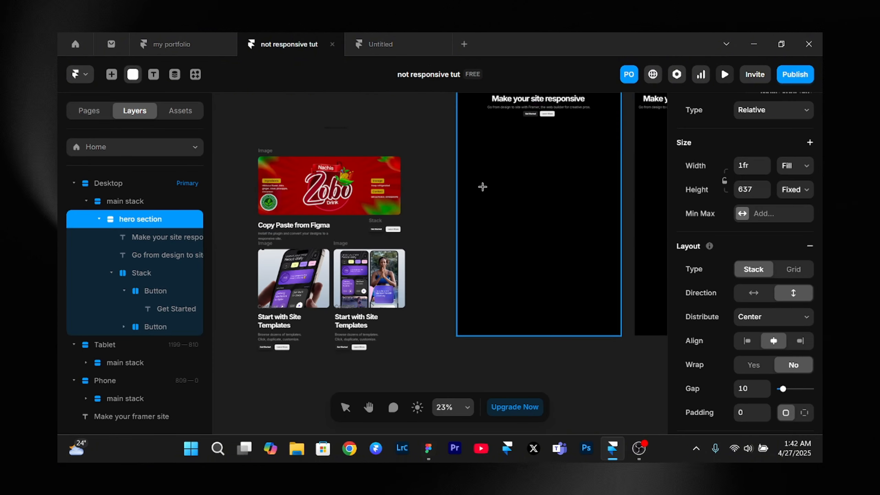
{"action": "mouse_move", "coordinate": [475, 174]}
{"action": "left_mouse_down"}
{"action": "mouse_move", "coordinate": [572, 243]}
{"action": "mouse_move", "coordinate": [594, 279]}
{"action": "left_mouse_up"}
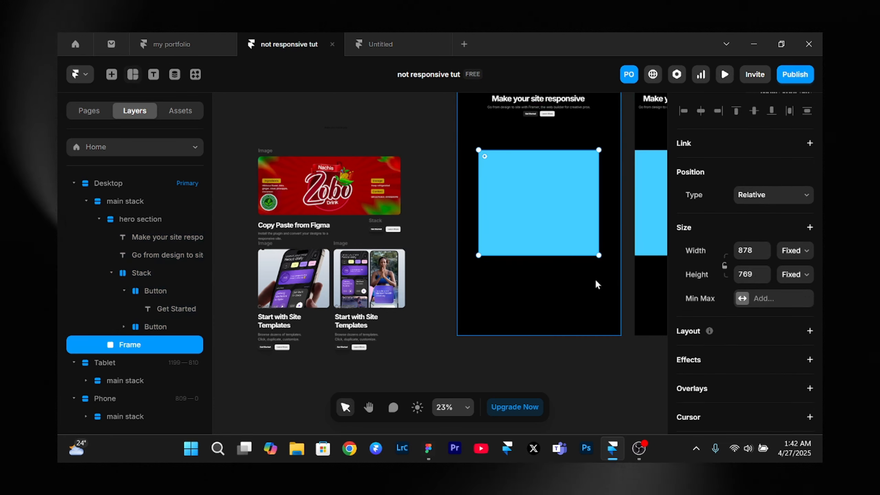
{"action": "left_click", "coordinate": [794, 251]}
{"action": "left_click", "coordinate": [787, 296]}
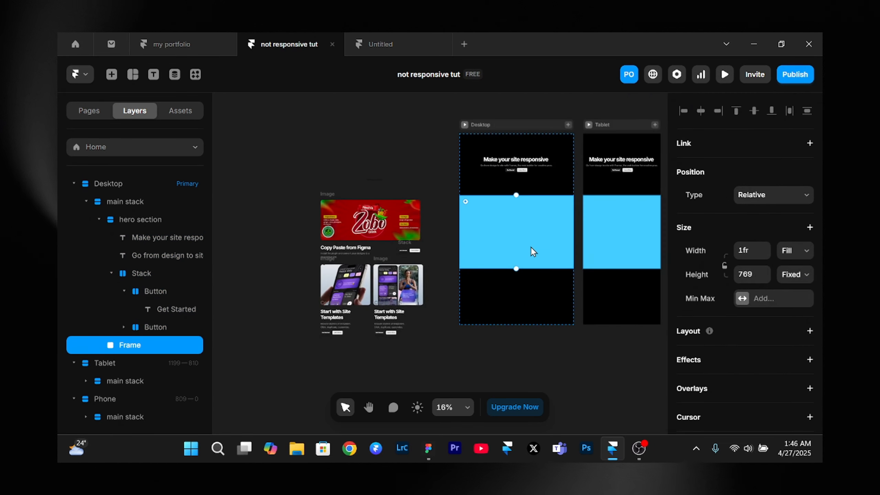
{"action": "left_click_drag", "start_coordinate": [516, 269], "coordinate": [528, 332]}
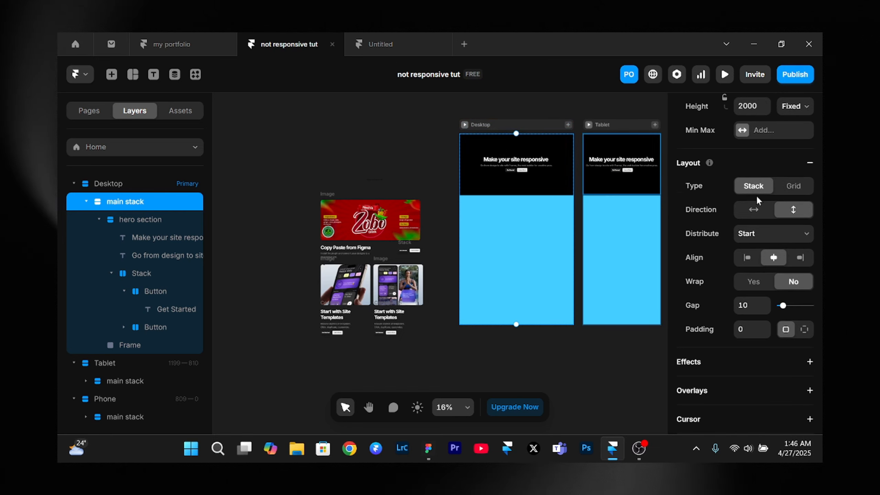
- Set the height of the Desktop main stack to Fit Content
{"action": "scroll", "coordinate": [757, 195], "scroll_direction": "up", "scroll_amount": 3}
{"action": "left_click", "coordinate": [800, 230]}
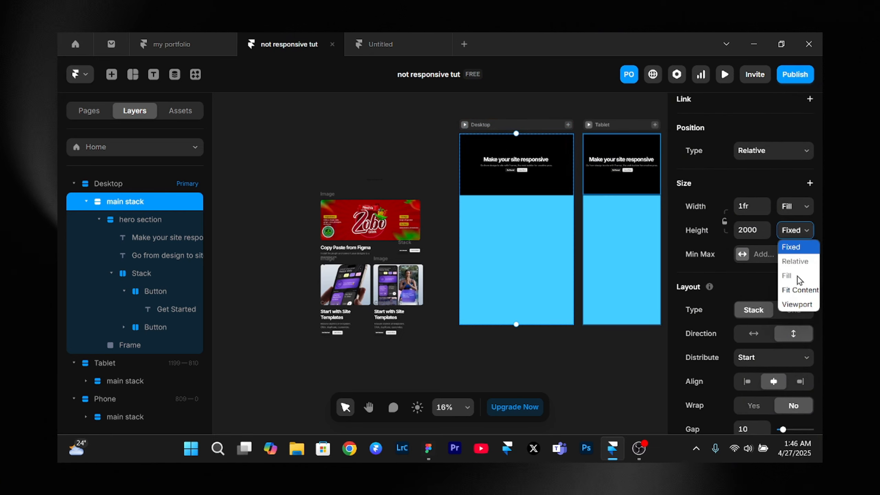
{"action": "left_click", "coordinate": [796, 290]}
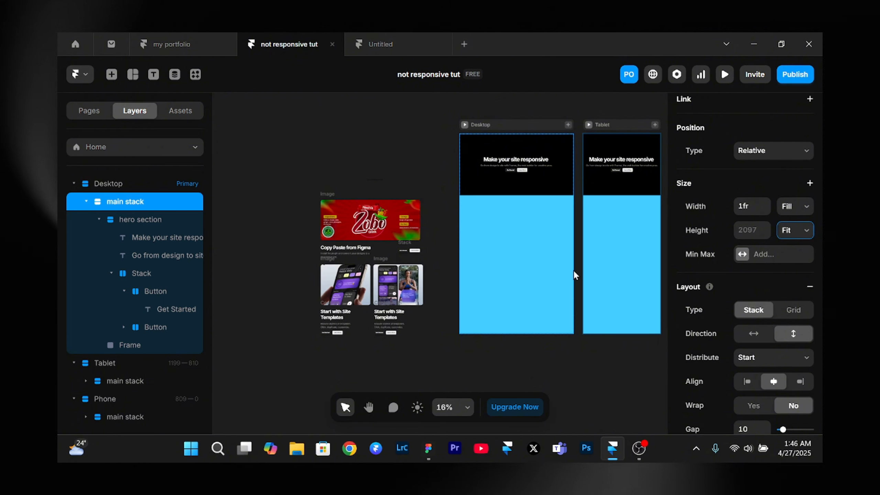
- Remove the fill color from the new frame below the hero section and apply a vertical, centered stack layout to it
{"action": "scroll", "coordinate": [812, 305], "scroll_direction": "down", "scroll_amount": 6}
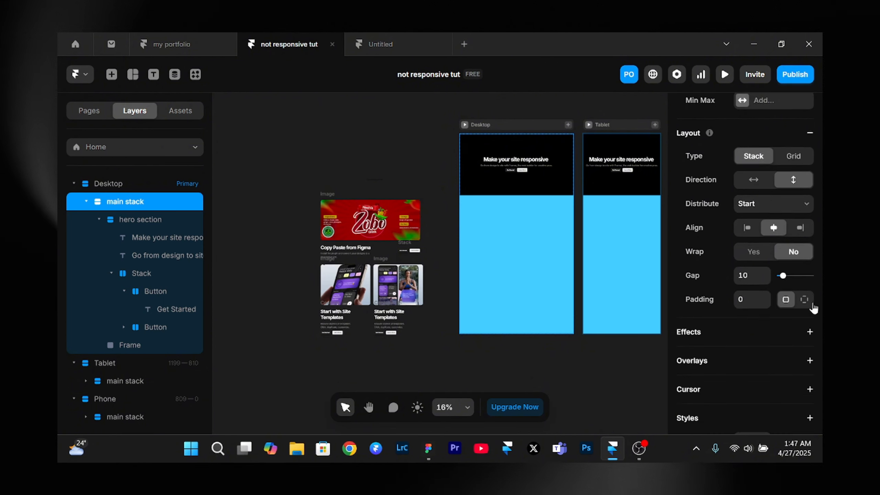
{"action": "scroll", "coordinate": [809, 338], "scroll_direction": "down", "scroll_amount": 6}
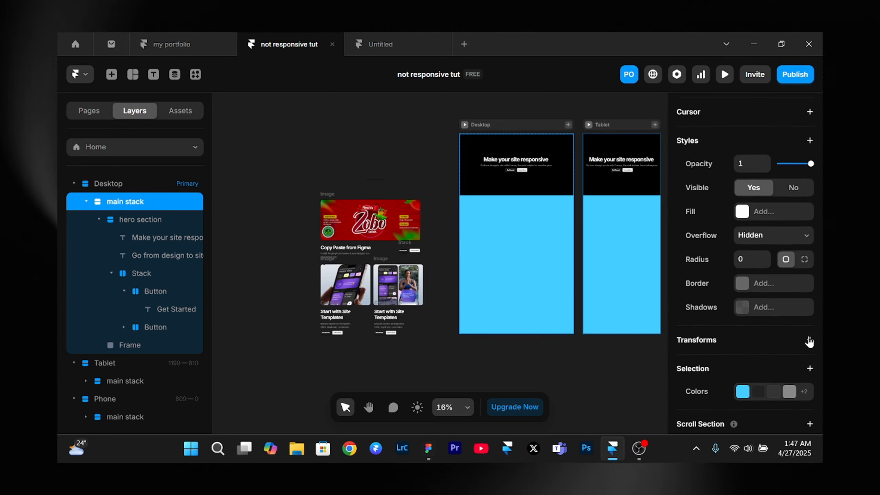
{"action": "left_click", "coordinate": [535, 288]}
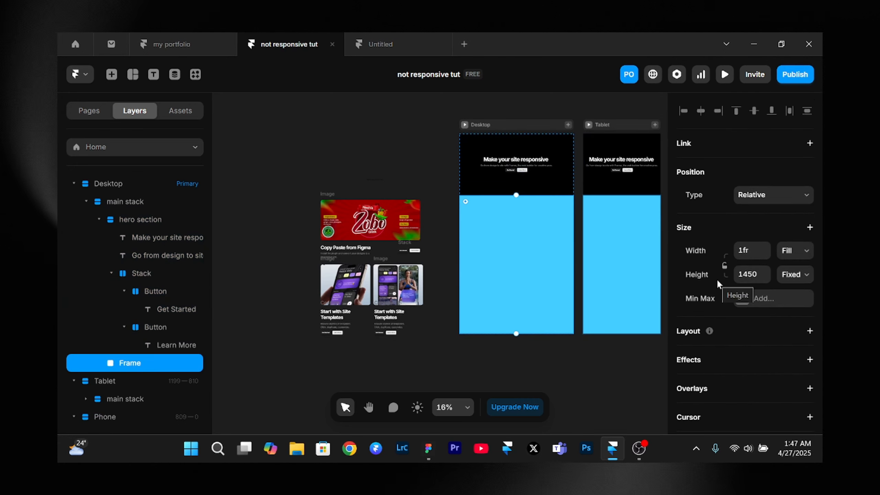
{"action": "scroll", "coordinate": [716, 279], "scroll_direction": "down", "scroll_amount": 6}
{"action": "scroll", "coordinate": [716, 279], "scroll_direction": "up", "scroll_amount": 1}
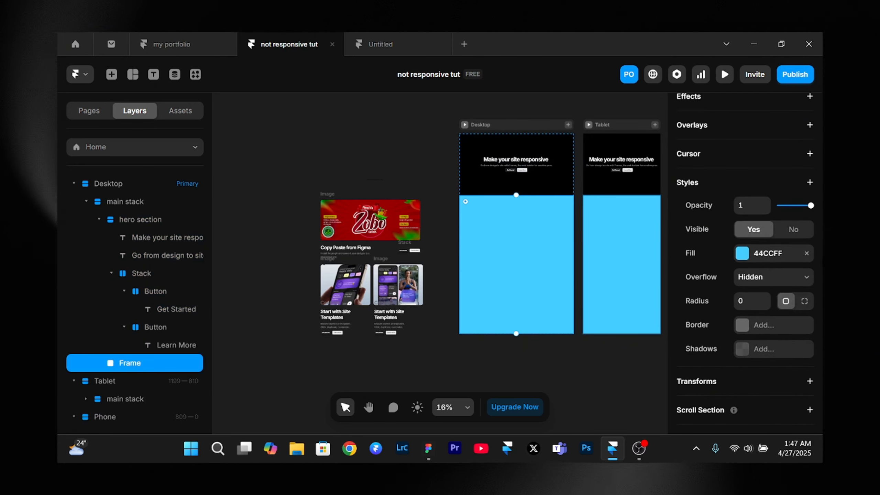
{"action": "left_click", "coordinate": [806, 253]}
{"action": "scroll", "coordinate": [746, 149], "scroll_direction": "up", "scroll_amount": 4}
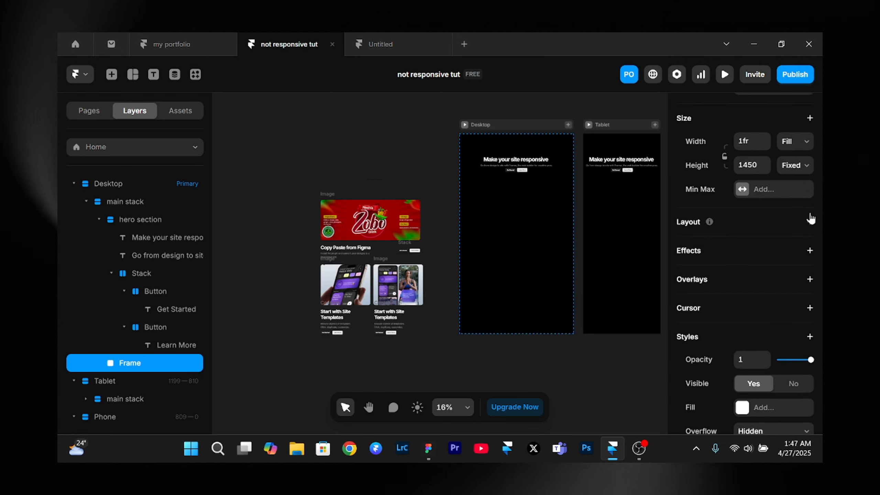
{"action": "left_click", "coordinate": [810, 221]}
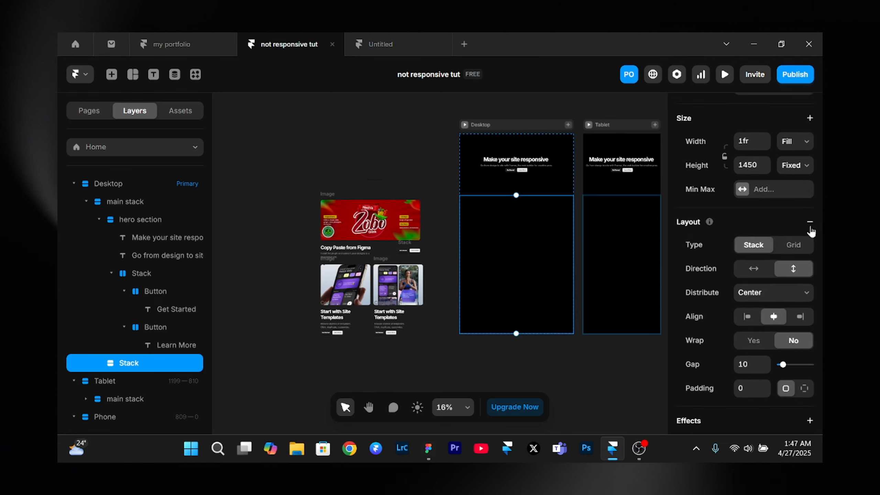
- Group the "Copy Paste from Figma" heading and its description text beneath the Zobo image into a stack
{"action": "scroll", "coordinate": [302, 218], "scroll_direction": "up", "scroll_amount": 3}
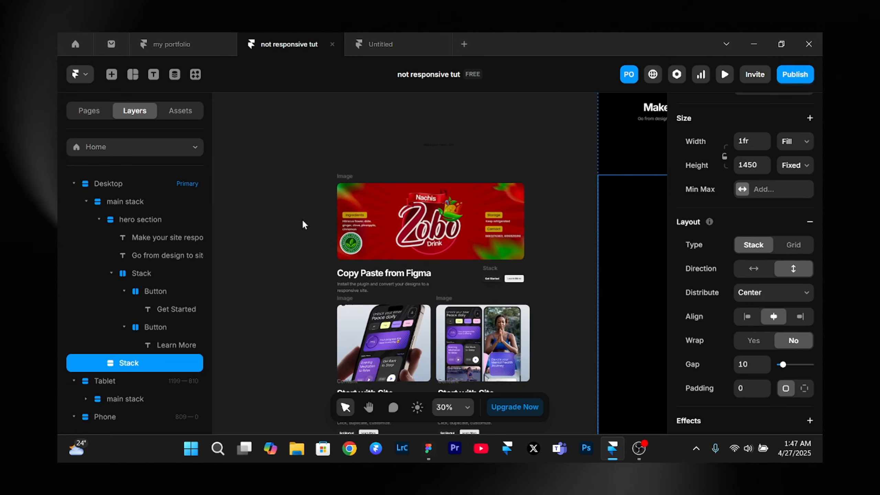
{"action": "scroll", "coordinate": [302, 219], "scroll_direction": "up", "scroll_amount": 1}
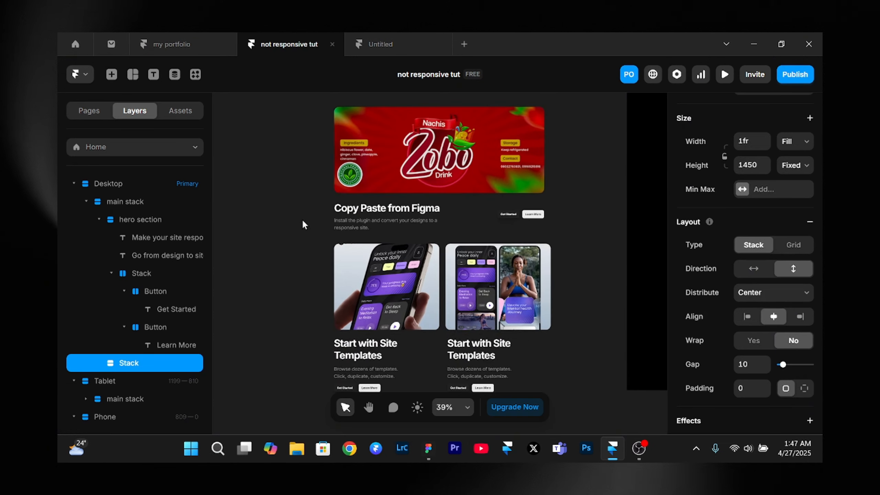
{"action": "scroll", "coordinate": [302, 219], "scroll_direction": "up", "scroll_amount": 1}
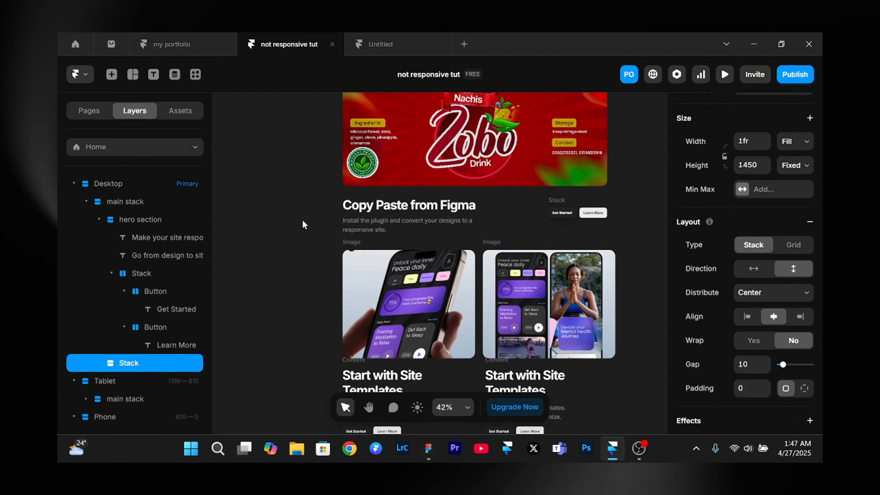
{"action": "scroll", "coordinate": [302, 219], "scroll_direction": "up", "scroll_amount": 1}
{"action": "left_click", "coordinate": [348, 230]}
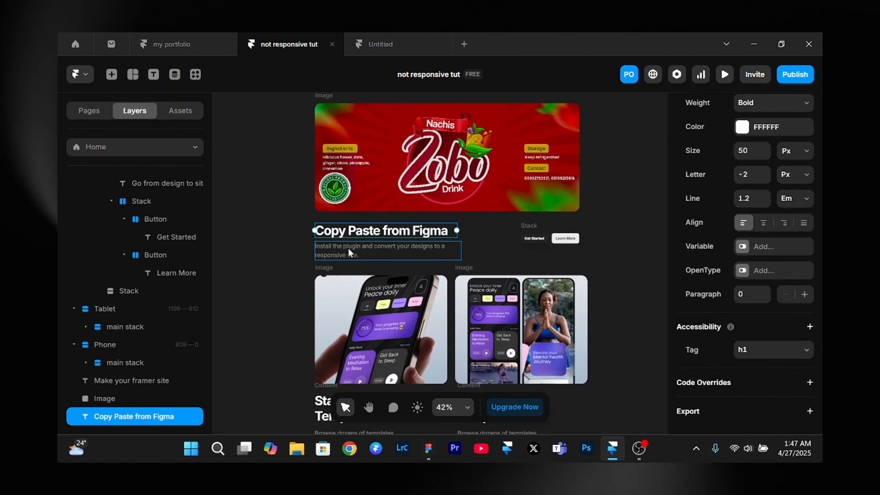
{"action": "left_click", "coordinate": [350, 249], "text": "shift"}
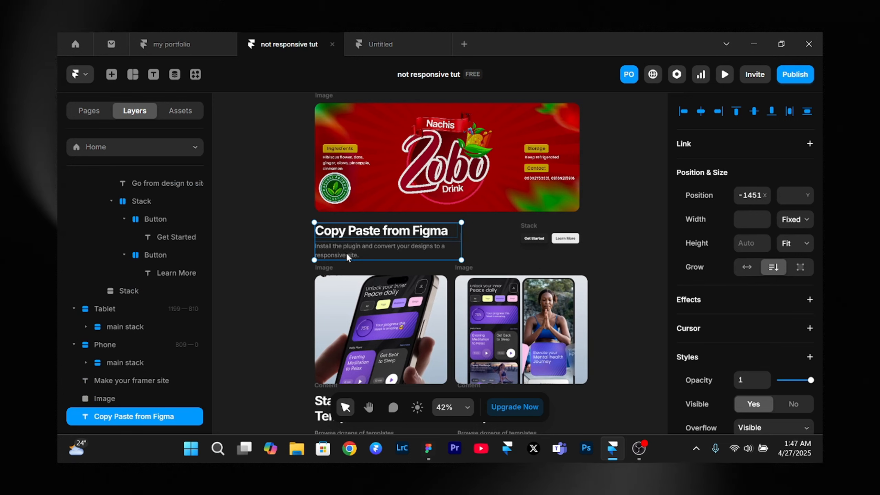
{"action": "key", "text": "ctrl+Return"}
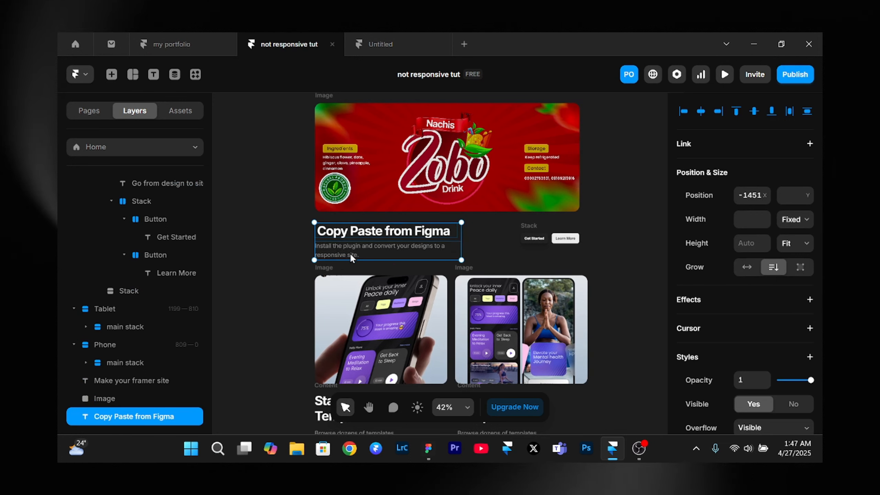
- Combine the "Copy Paste from Figma" text stack and its button stack into a horizontal stack with Start distribution and a gap of 217
{"action": "left_click", "coordinate": [522, 222], "text": "shift"}
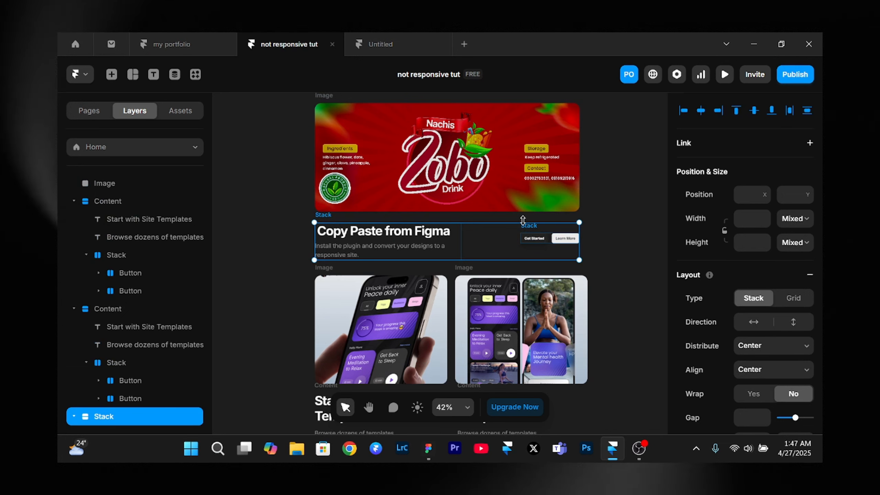
{"action": "key", "text": "ctrl+Return"}
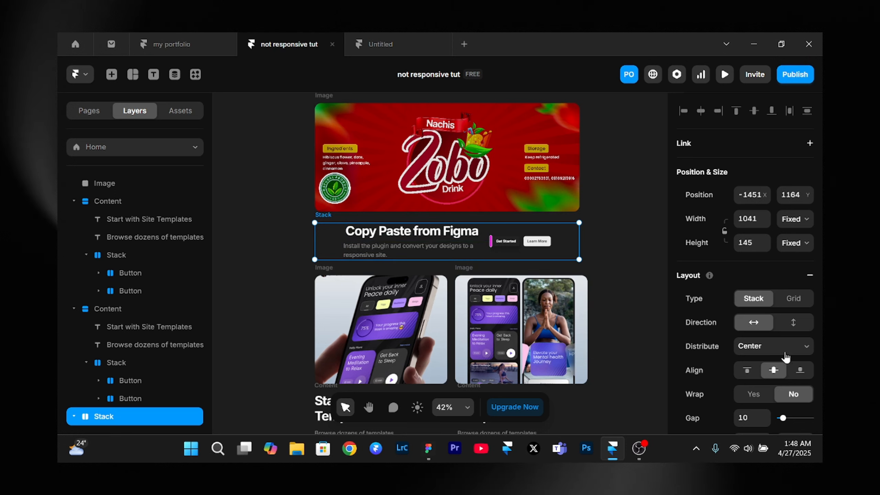
{"action": "scroll", "coordinate": [786, 357], "scroll_direction": "down", "scroll_amount": 3}
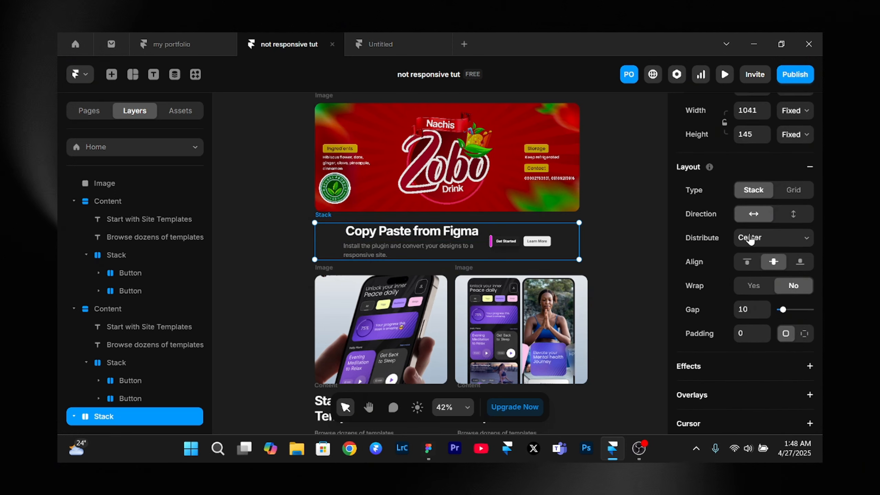
{"action": "left_click", "coordinate": [749, 238]}
{"action": "left_click", "coordinate": [751, 255]}
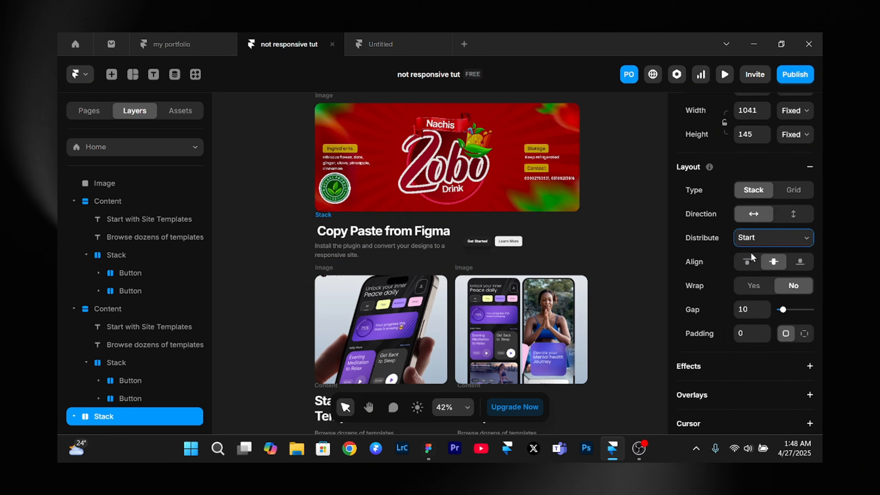
{"action": "left_click_drag", "start_coordinate": [462, 243], "coordinate": [513, 244]}
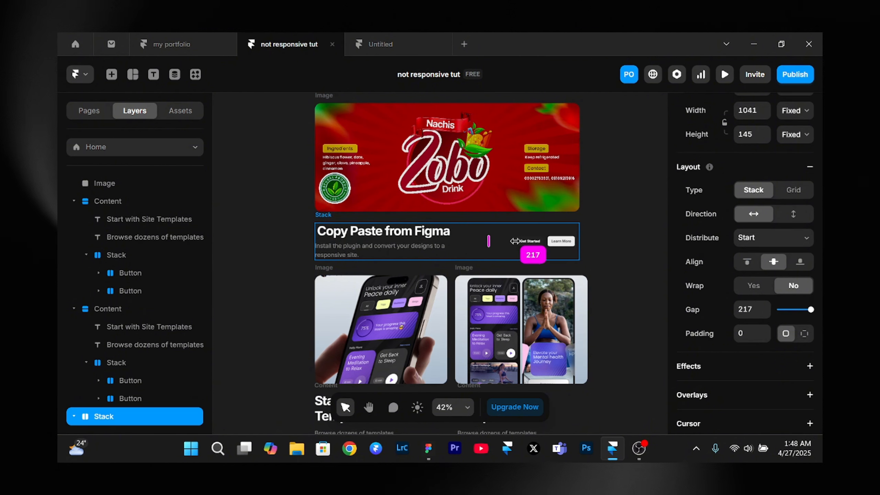
{"action": "left_click", "coordinate": [251, 233]}
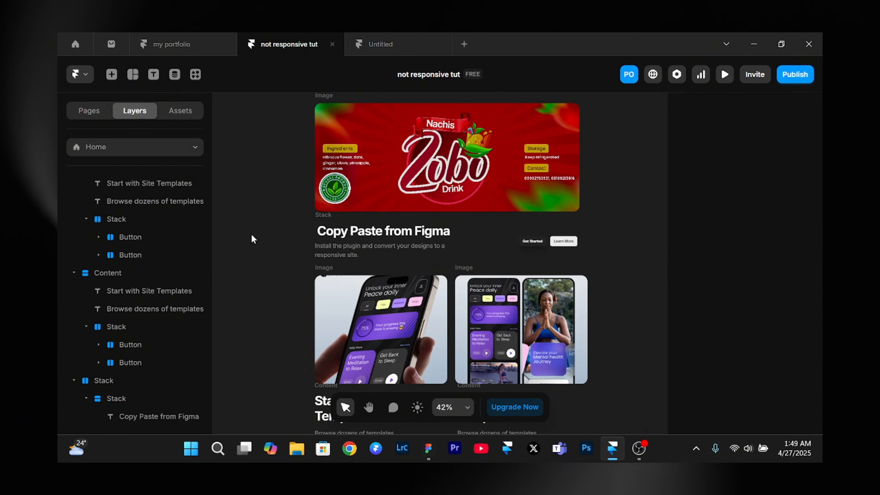
- Set the widths of the "Copy Paste from Figma" heading and its description text to Fill
{"action": "left_click", "coordinate": [362, 233]}
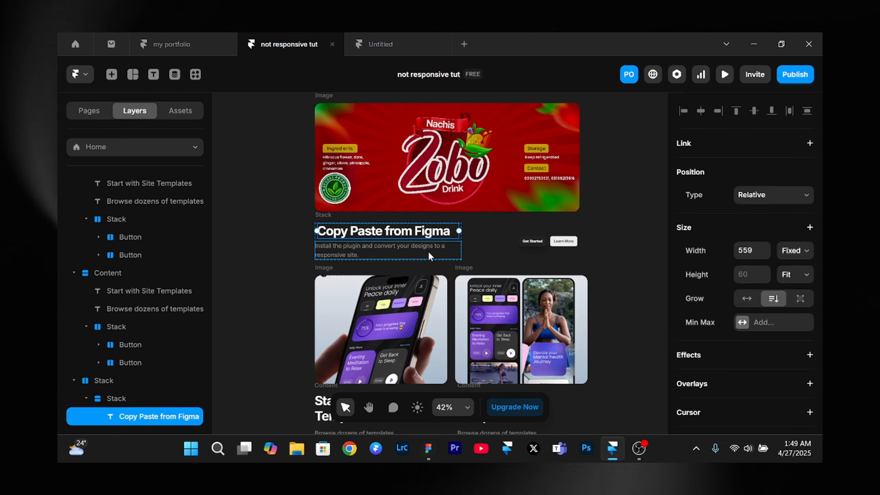
{"action": "left_click", "coordinate": [794, 252]}
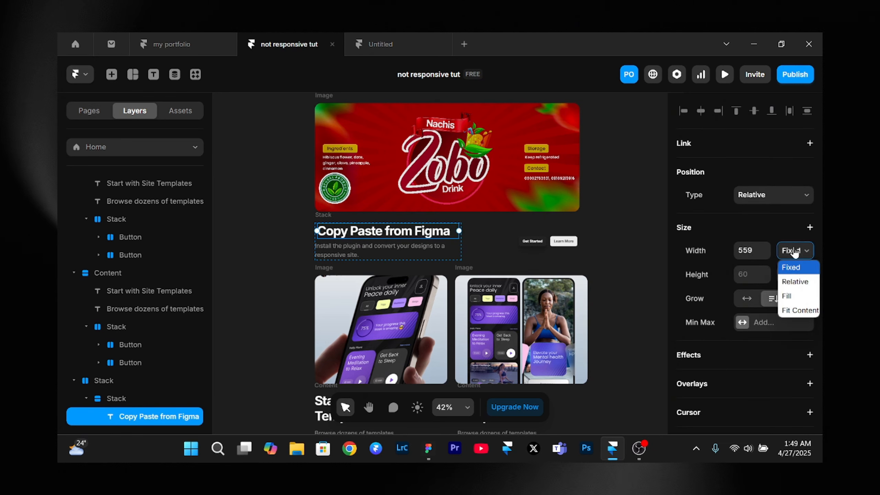
{"action": "left_click", "coordinate": [794, 297]}
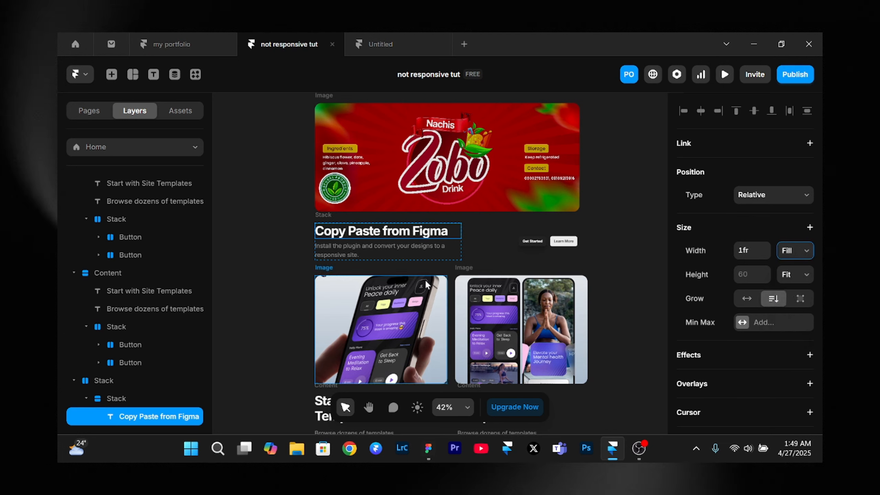
{"action": "left_click", "coordinate": [369, 247]}
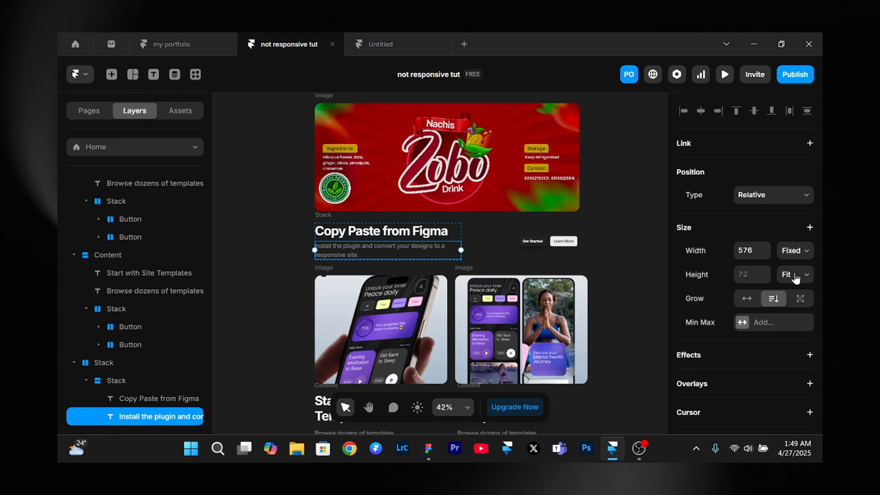
{"action": "left_click", "coordinate": [791, 252]}
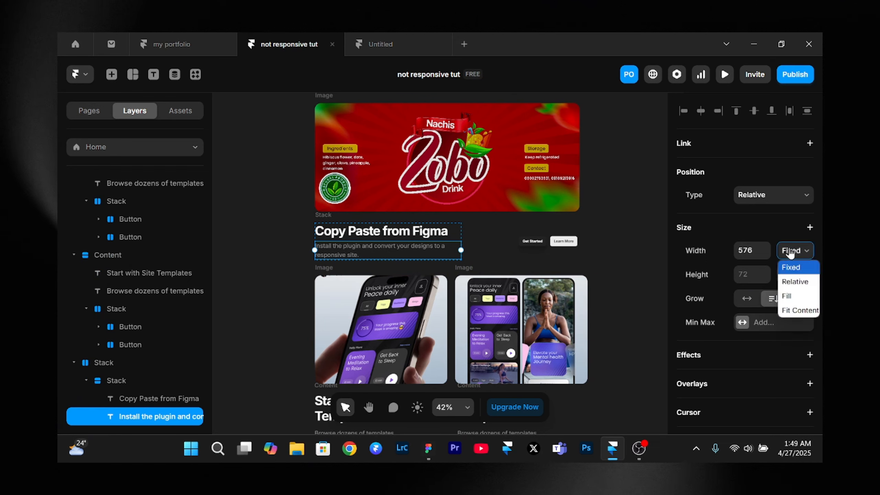
{"action": "left_click", "coordinate": [807, 297]}
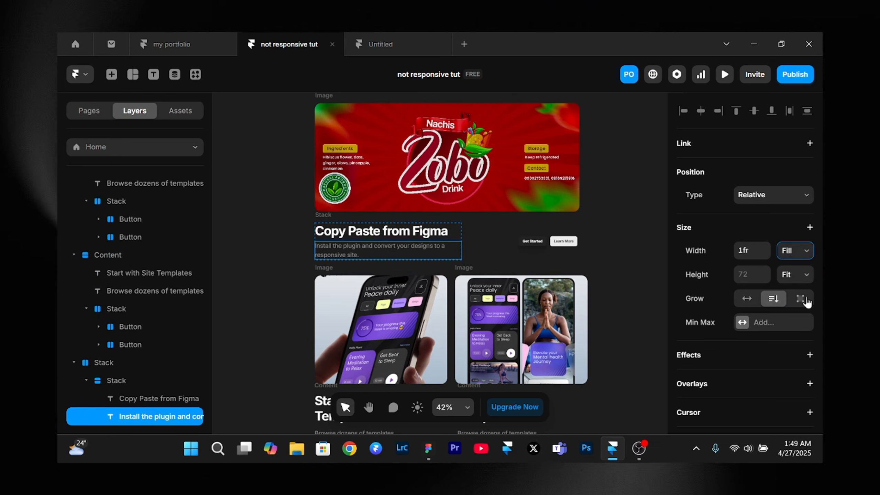
- Set the width of the button stack beside the "Copy Paste from Figma" text to Fill
{"action": "left_click", "coordinate": [548, 245]}
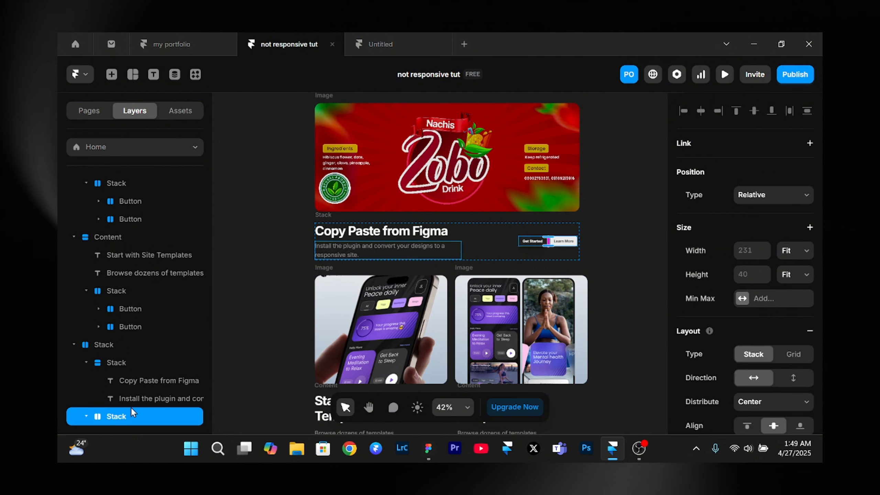
{"action": "left_click", "coordinate": [795, 251]}
{"action": "left_click", "coordinate": [797, 295]}
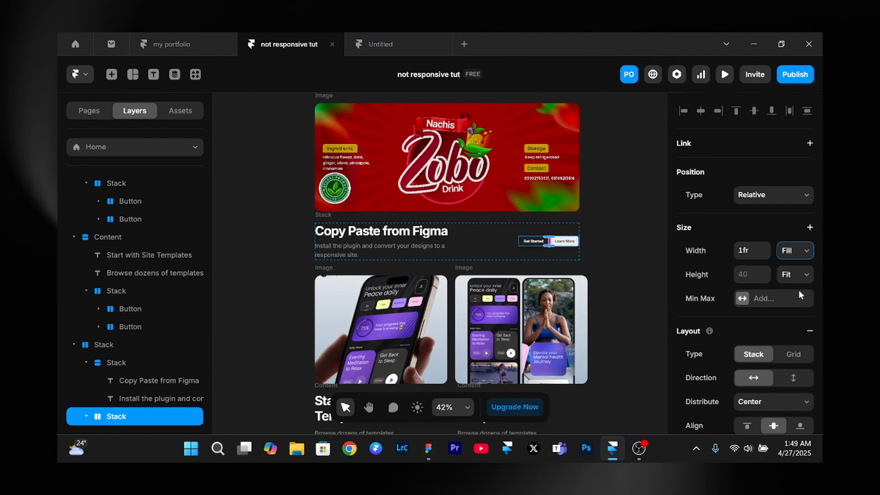
{"action": "left_click", "coordinate": [260, 210]}
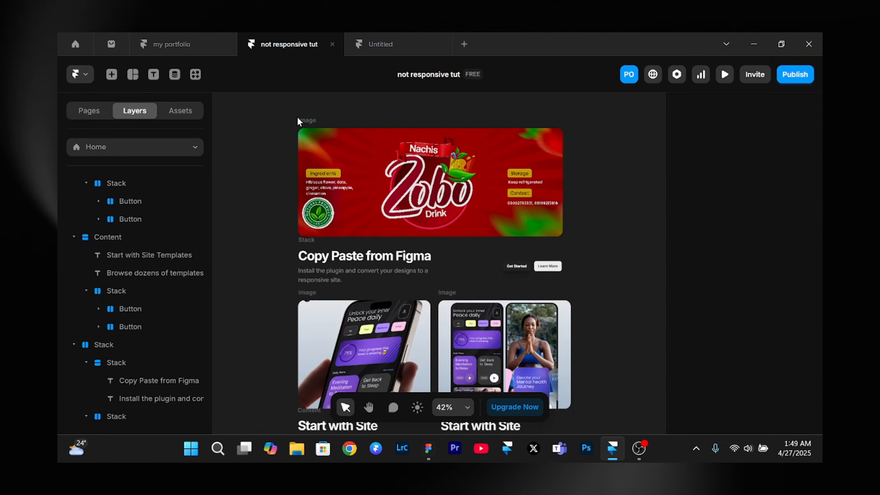
- Group the Zobo image and the "Copy Paste from Figma" stack beneath it into a vertical stack
{"action": "left_click", "coordinate": [311, 124]}
{"action": "left_click", "coordinate": [312, 240], "text": "shift"}
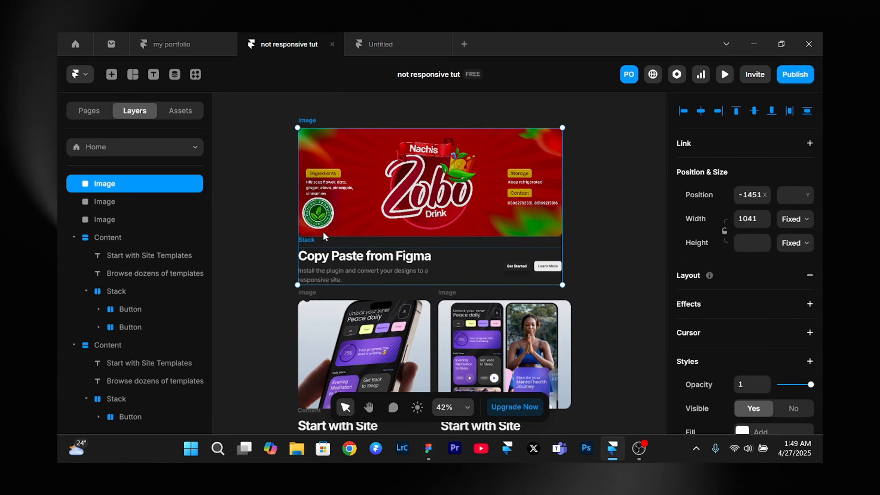
{"action": "key", "text": "ctrl+Return"}
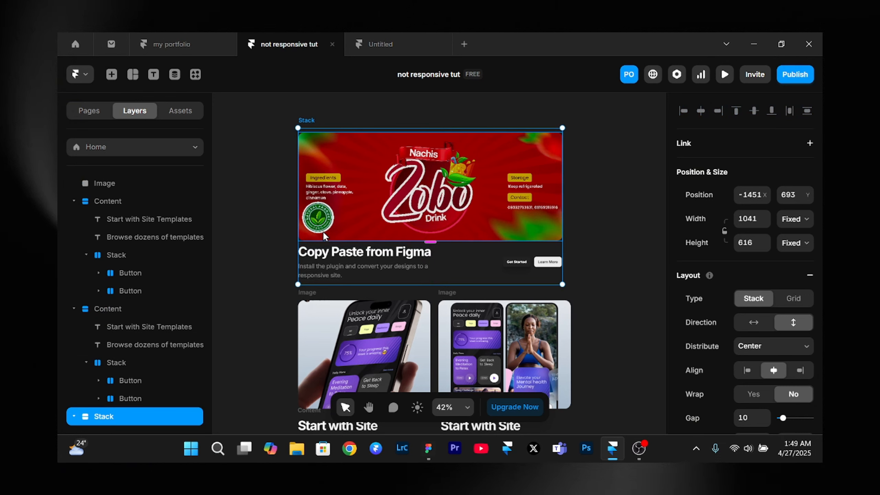
- Set the width of the Zobo image inside the new stack to Fill
{"action": "left_click", "coordinate": [454, 192]}
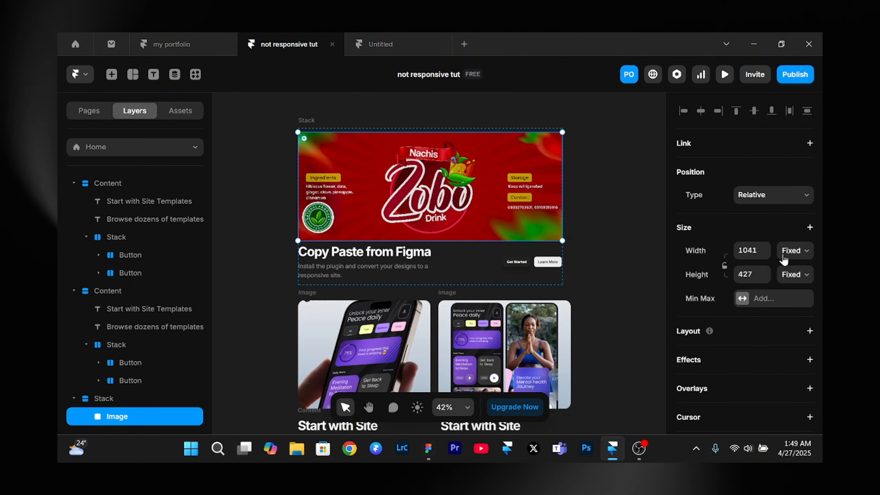
{"action": "left_click", "coordinate": [795, 250]}
{"action": "left_click", "coordinate": [790, 296]}
- Give the stack holding the Zobo image and its text a gap of 0 and set its height to Fit Content
{"action": "key", "text": "Escape"}
{"action": "scroll", "coordinate": [786, 229], "scroll_direction": "down", "scroll_amount": 2}
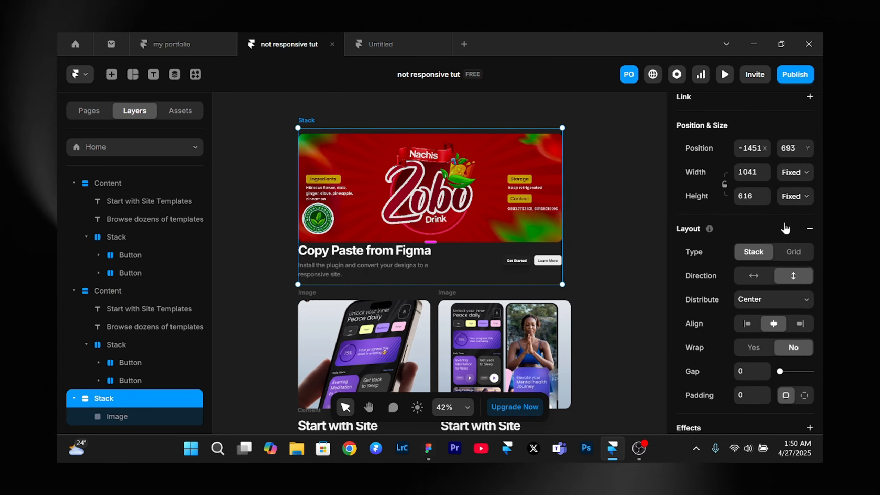
{"action": "left_click", "coordinate": [788, 201]}
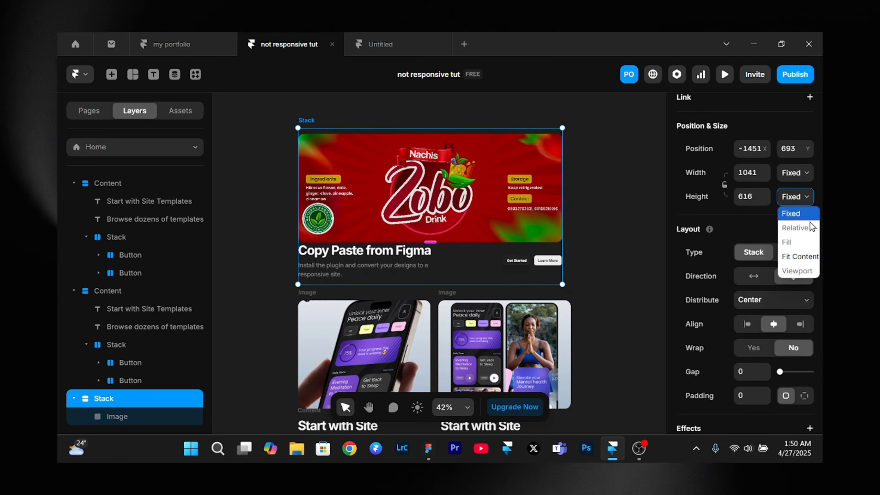
{"action": "left_click", "coordinate": [806, 260]}
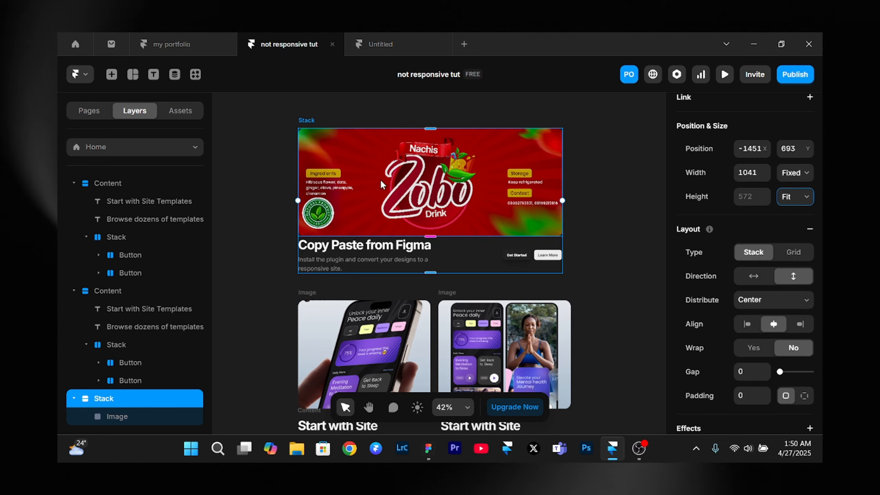
- Move the Zobo stack from the canvas into the empty stack below the hero section of the Desktop breakpoint
{"action": "scroll", "coordinate": [355, 122], "scroll_direction": "down", "scroll_amount": 3}
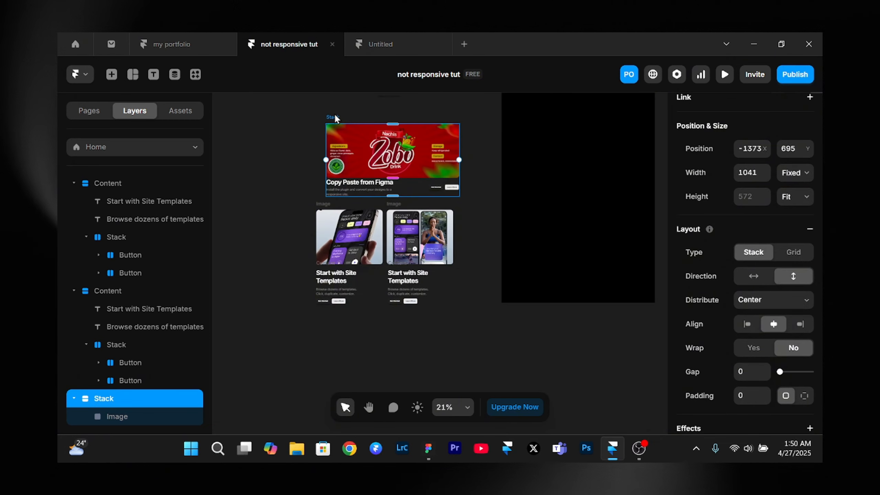
{"action": "key", "text": "ctrl+x"}
{"action": "scroll", "coordinate": [335, 115], "scroll_direction": "right", "scroll_amount": 4}
{"action": "scroll", "coordinate": [335, 115], "scroll_direction": "up", "scroll_amount": 2}
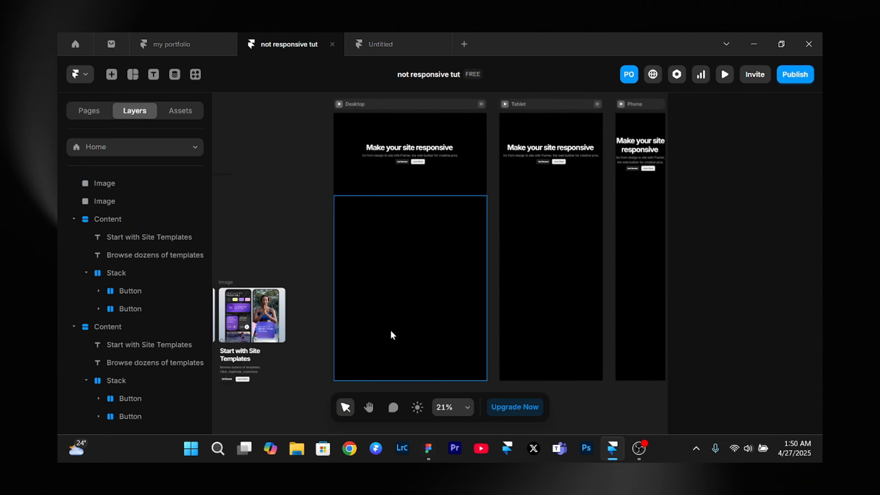
{"action": "left_click", "coordinate": [402, 324]}
{"action": "key", "text": "ctrl+v"}
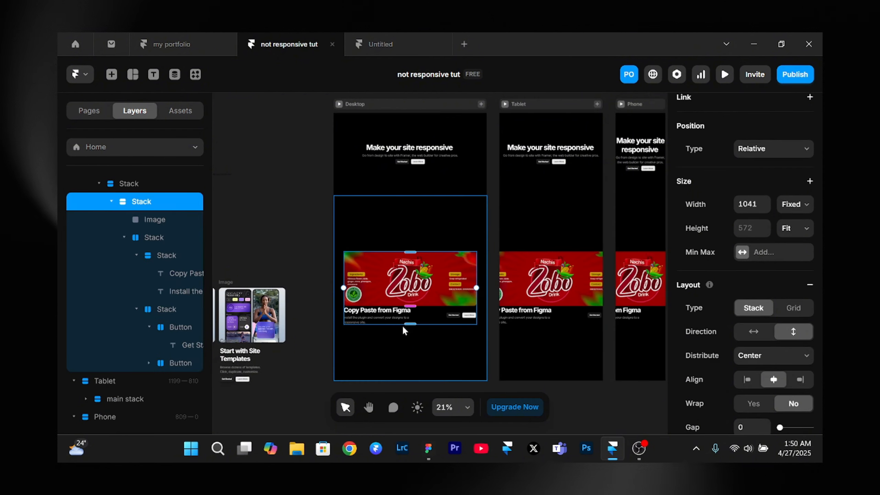
- Set the Desktop content section stack to Start distribution with a top padding of 100
{"action": "left_click", "coordinate": [403, 327]}
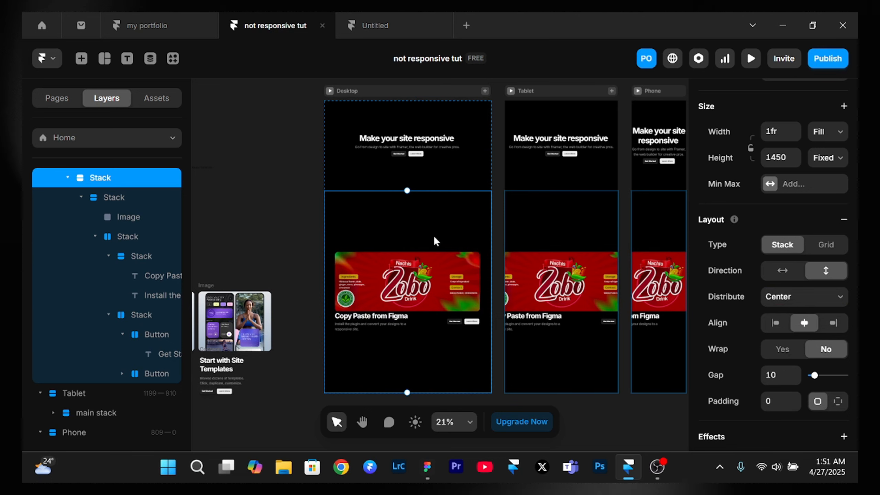
{"action": "left_click", "coordinate": [802, 301]}
{"action": "left_click", "coordinate": [797, 315]}
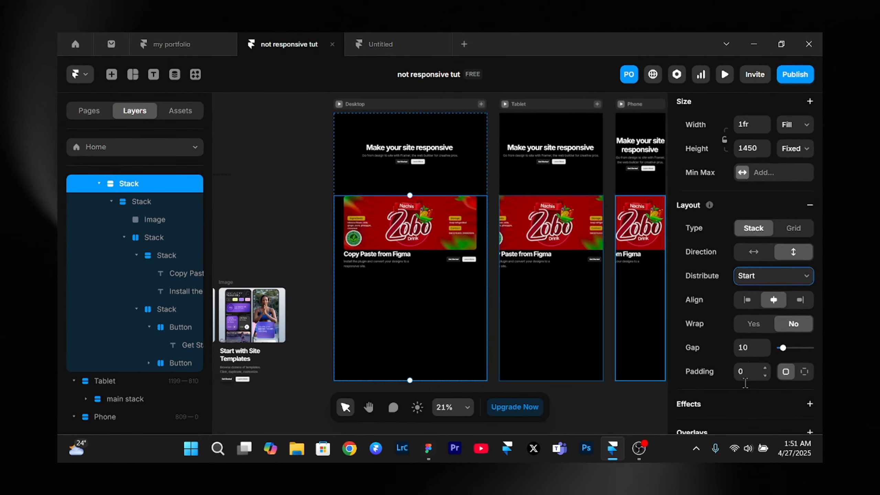
{"action": "scroll", "coordinate": [796, 263], "scroll_direction": "down", "scroll_amount": 4}
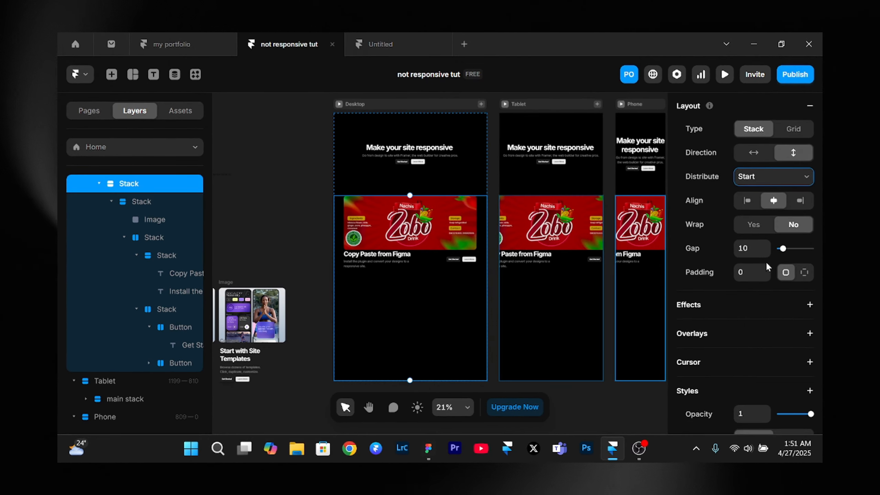
{"action": "left_click", "coordinate": [804, 273]}
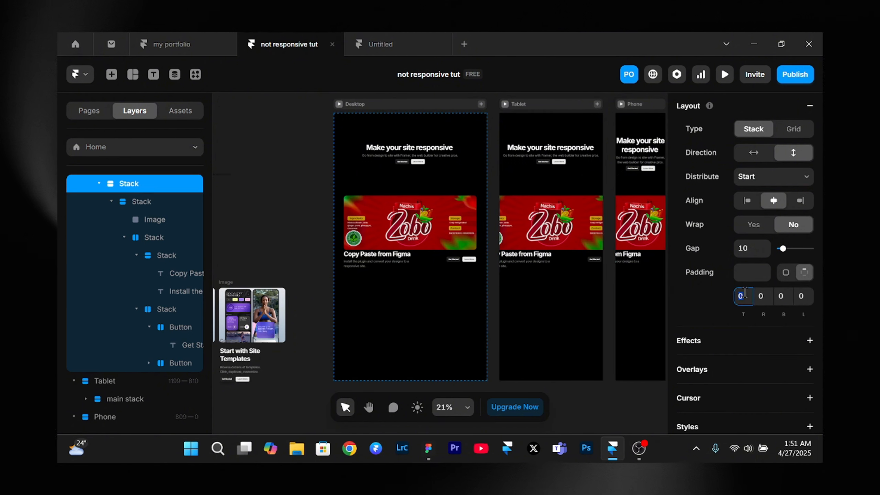
{"action": "type", "text": "00"}
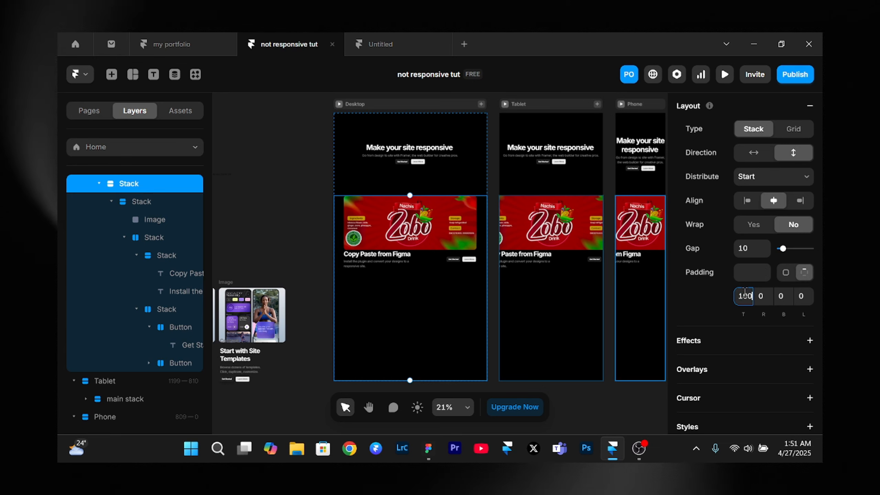
{"action": "key", "text": "Return"}
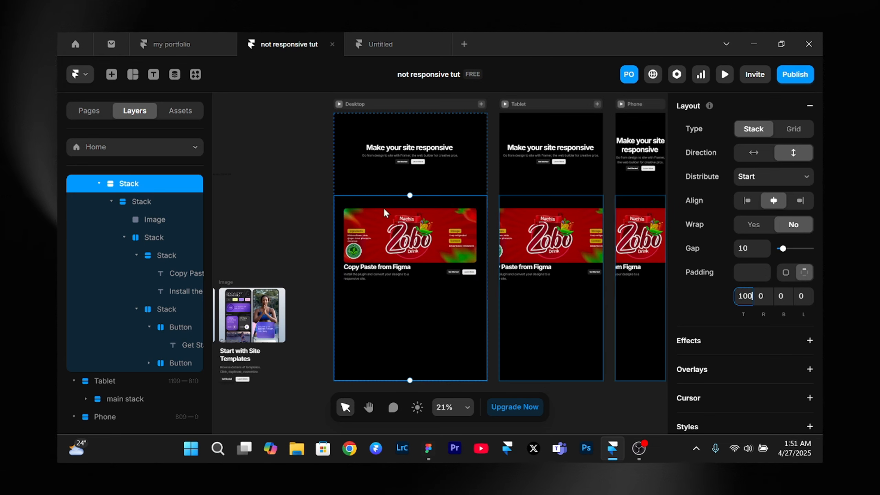
- Group the image, texts and buttons of each "Start with Site Templates" card into its own left-aligned vertical stack
{"action": "scroll", "coordinate": [312, 237], "scroll_direction": "up", "scroll_amount": 3}
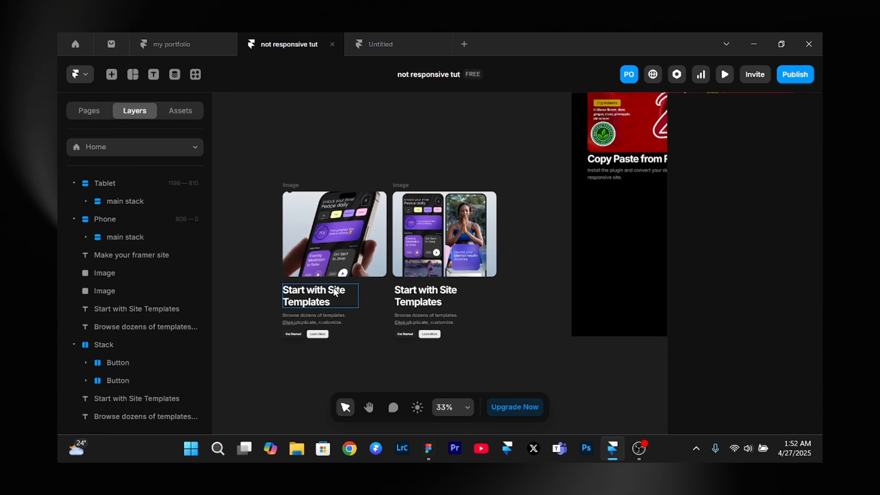
{"action": "left_click", "coordinate": [335, 292]}
{"action": "left_click", "coordinate": [297, 321], "text": "shift"}
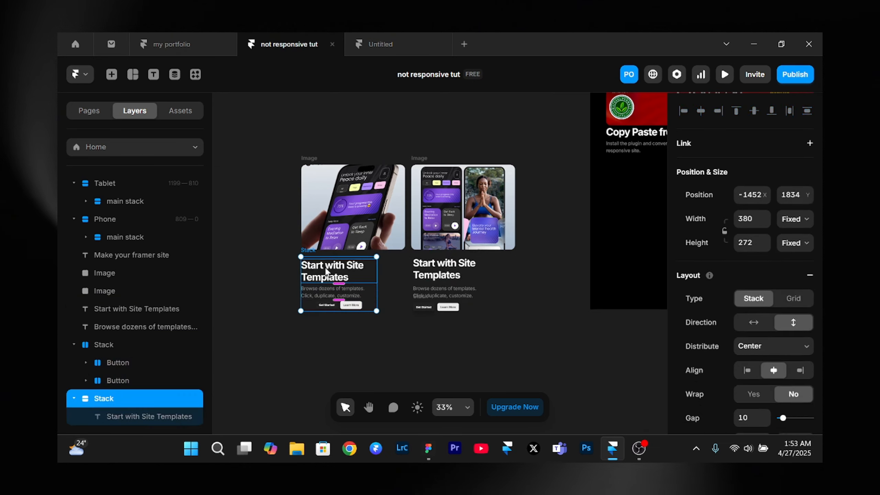
{"action": "left_click", "coordinate": [747, 370]}
{"action": "left_click", "coordinate": [353, 208], "text": "shift"}
{"action": "key", "text": "ctrl+alt+Return"}
{"action": "left_click", "coordinate": [747, 371]}
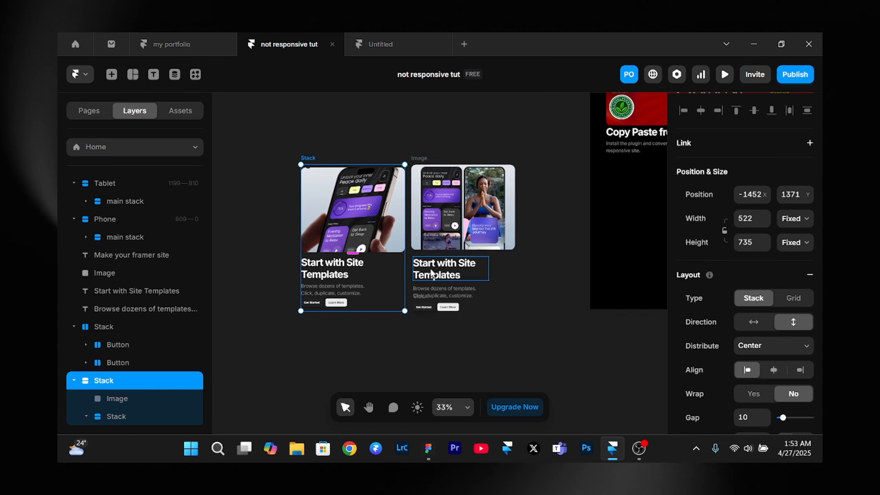
{"action": "left_click", "coordinate": [747, 370]}
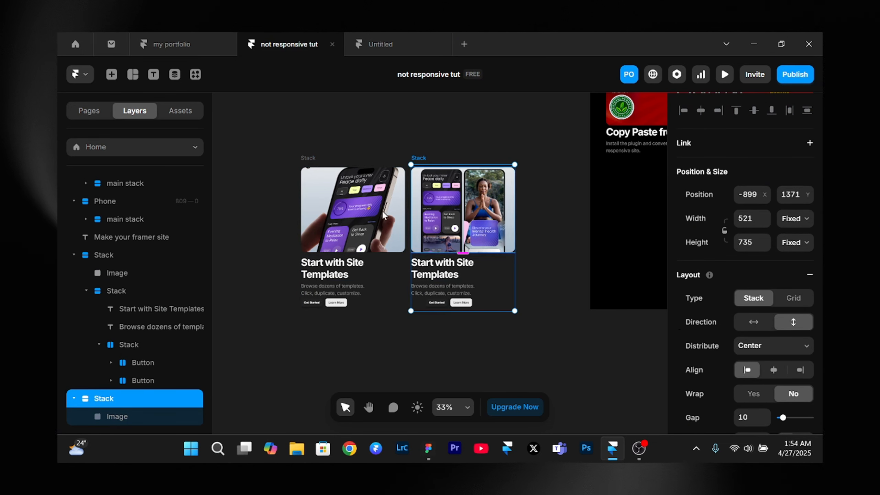
- Combine the two "Start with Site Templates" card stacks into a horizontal stack with a gap of 23
{"action": "left_click", "coordinate": [306, 165], "text": "shift"}
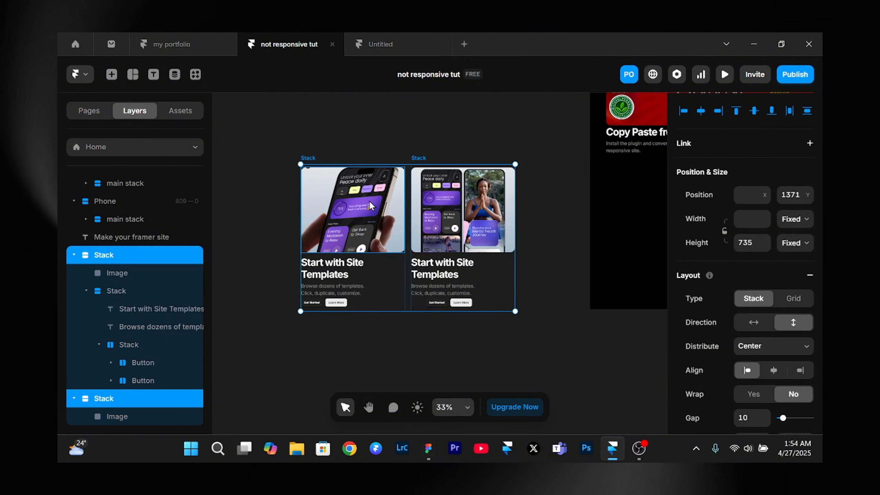
{"action": "key", "text": "ctrl+Return"}
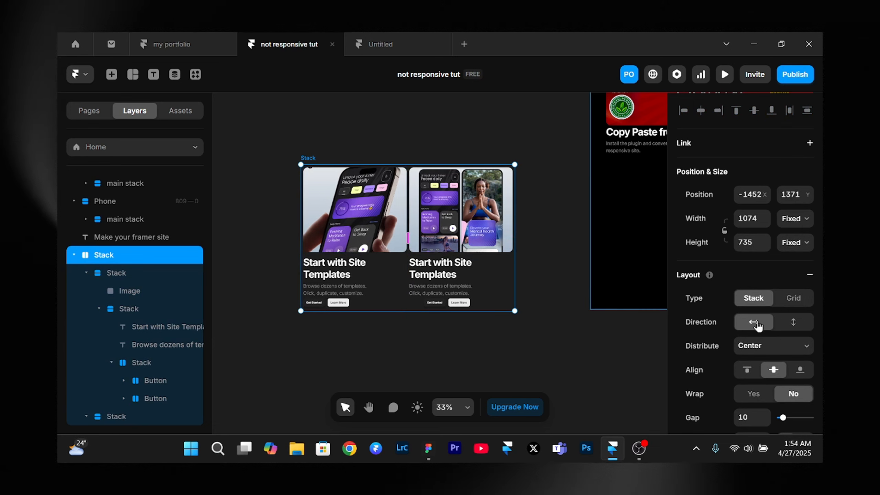
{"action": "scroll", "coordinate": [786, 350], "scroll_direction": "down", "scroll_amount": 2}
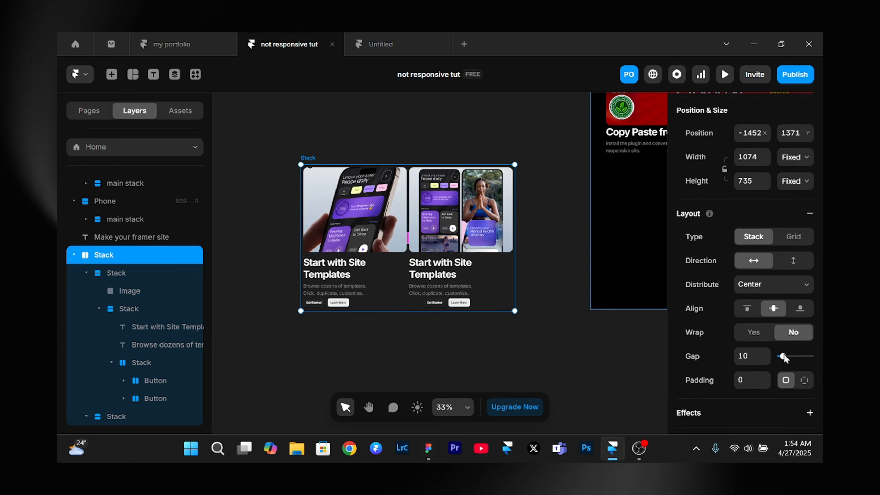
{"action": "left_click_drag", "start_coordinate": [785, 358], "coordinate": [786, 358]}
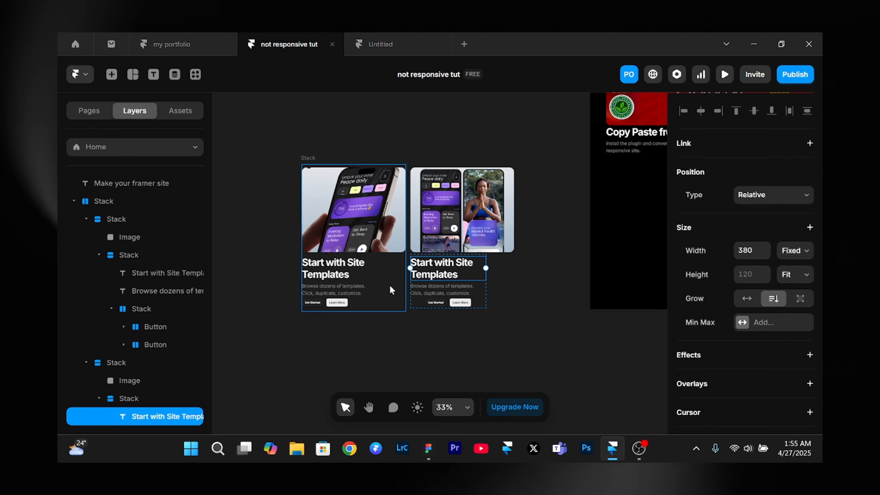
- Set the widths of the first "Start with Site Templates" card stack and its phone image to Fill
{"action": "left_click", "coordinate": [390, 285]}
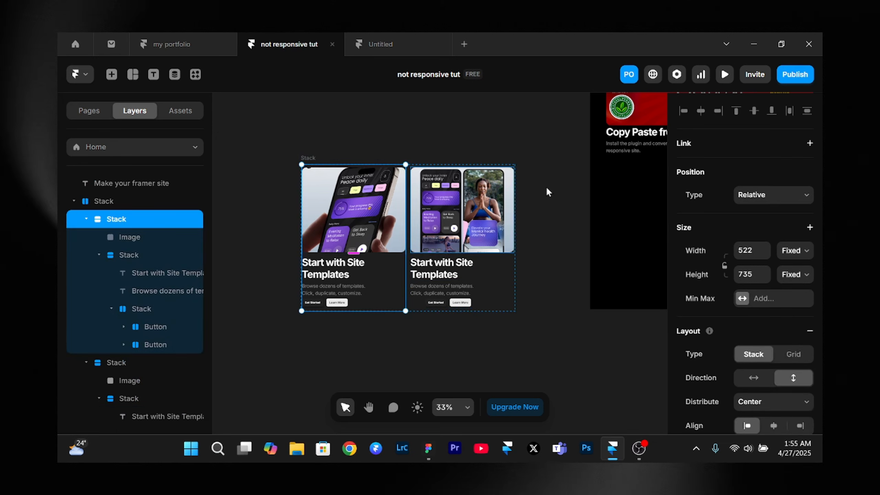
{"action": "left_click", "coordinate": [791, 255]}
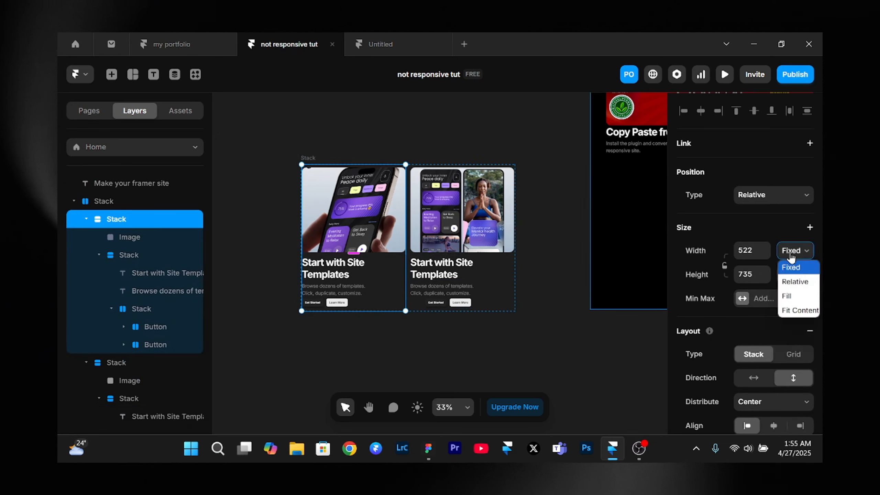
{"action": "left_click", "coordinate": [787, 296]}
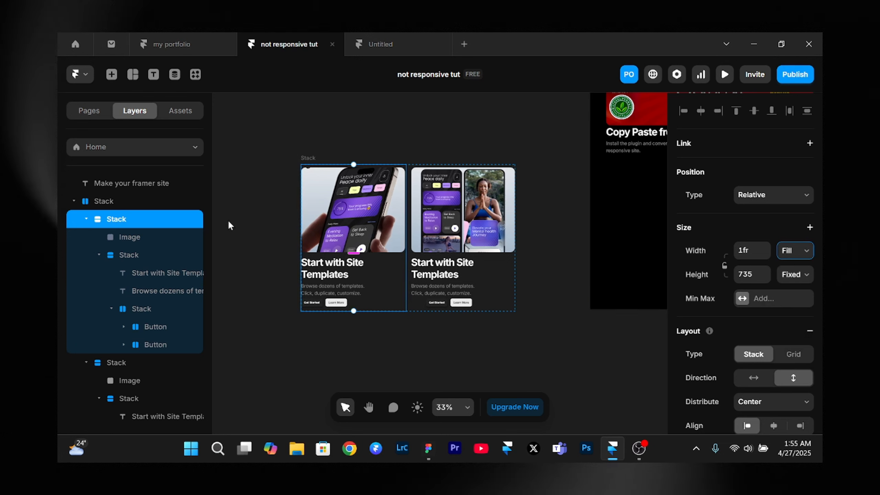
{"action": "left_click", "coordinate": [353, 232]}
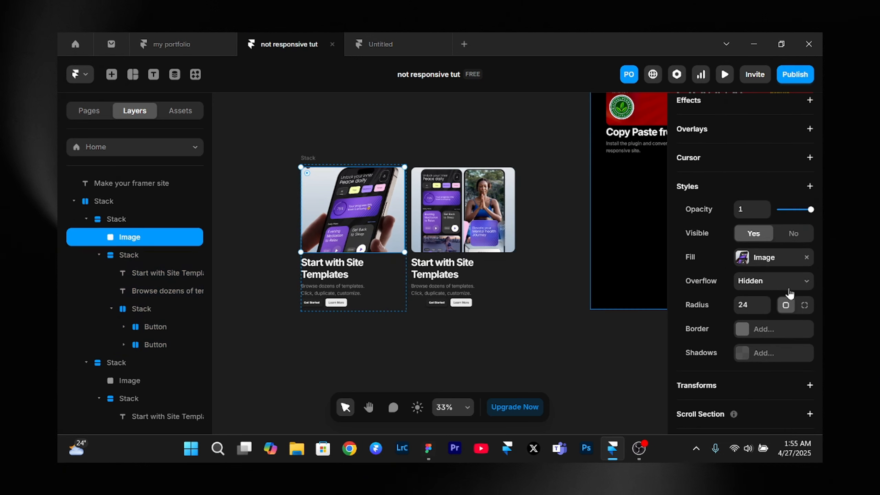
{"action": "scroll", "coordinate": [790, 293], "scroll_direction": "up", "scroll_amount": 5}
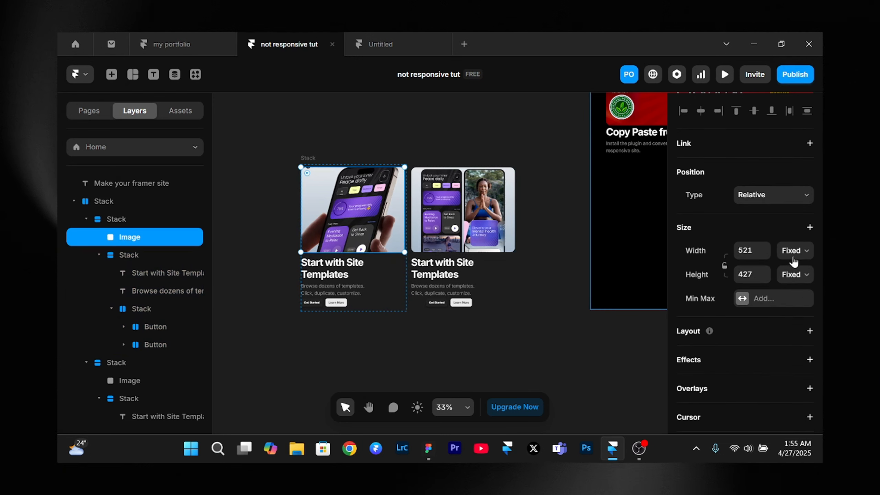
{"action": "left_click", "coordinate": [794, 260]}
{"action": "left_click", "coordinate": [801, 298]}
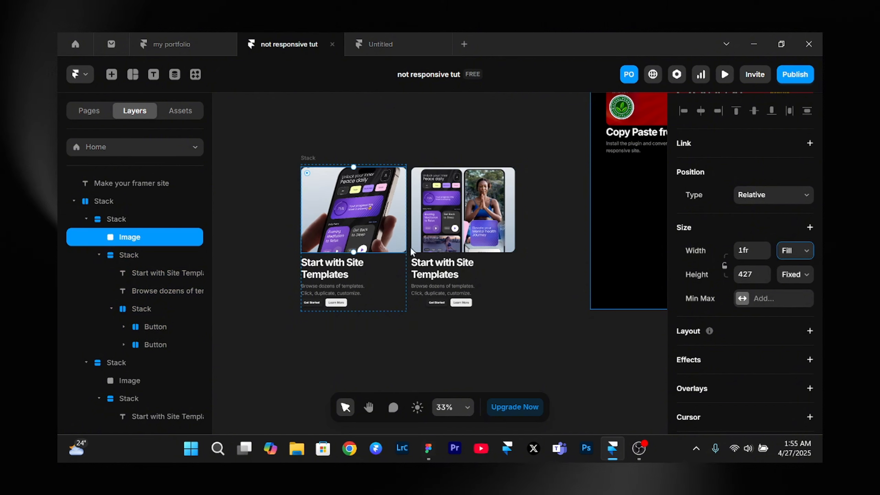
- Set the first card's heading width to Fill and open the width options for its description text
{"action": "left_click", "coordinate": [317, 270]}
{"action": "scroll", "coordinate": [772, 213], "scroll_direction": "up", "scroll_amount": 10}
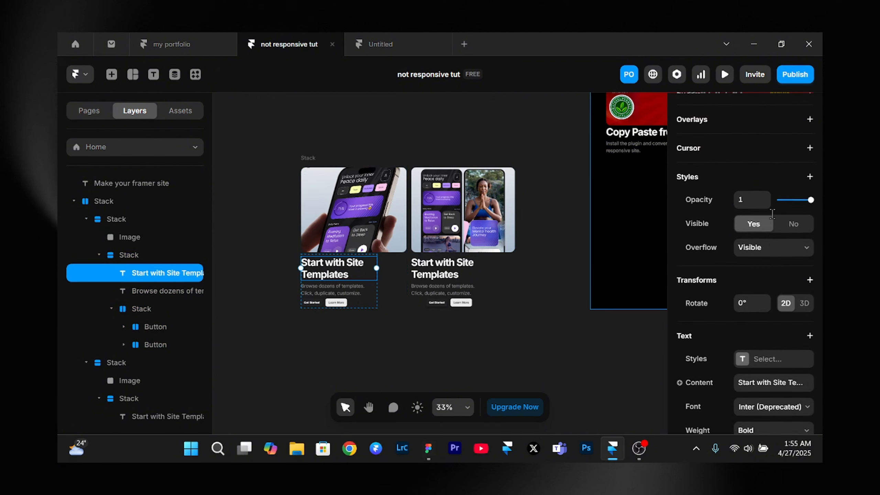
{"action": "left_click", "coordinate": [784, 260]}
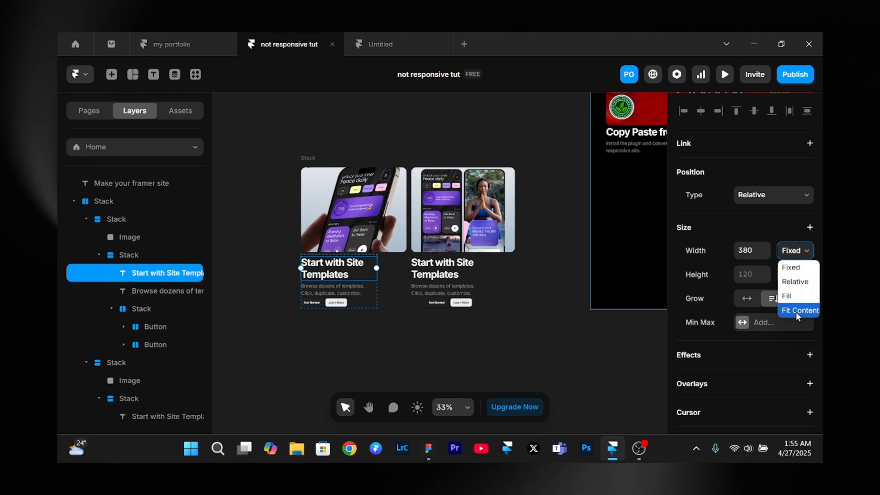
{"action": "left_click", "coordinate": [800, 294]}
{"action": "left_click", "coordinate": [308, 288]}
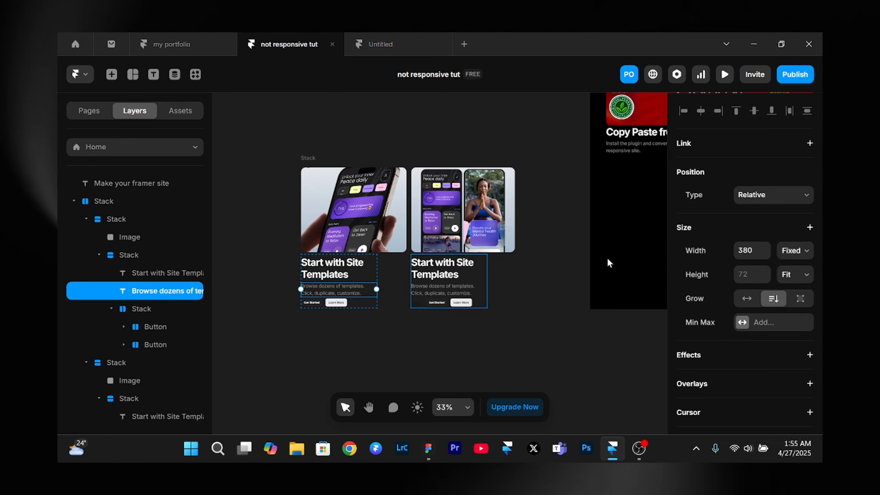
{"action": "left_click", "coordinate": [798, 258]}
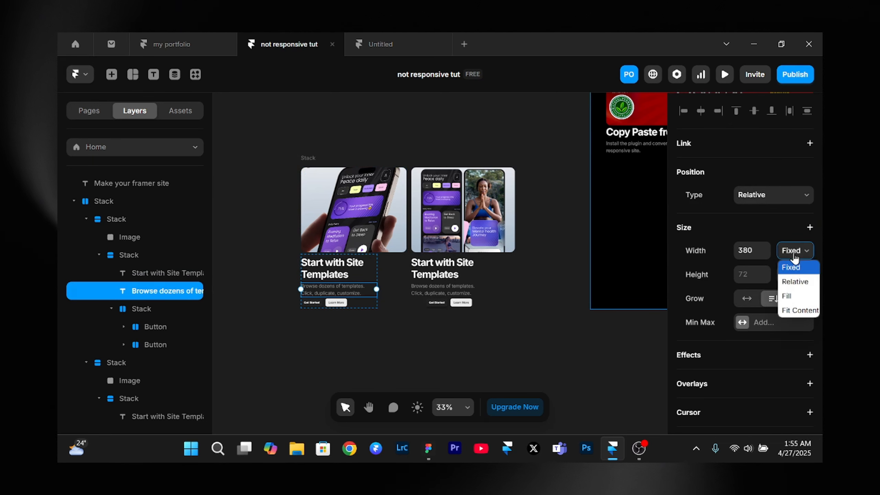
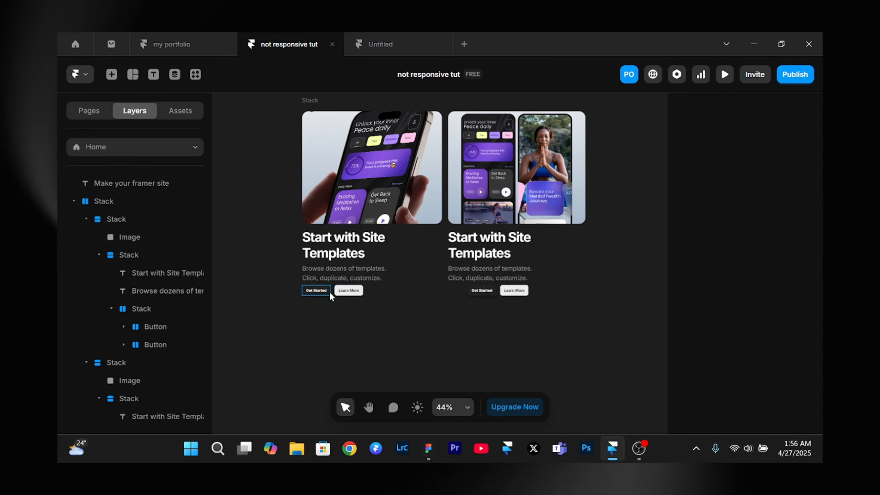
- Set the width of the second "Start with Site Templates" card's image to Fill
{"action": "scroll", "coordinate": [328, 291], "scroll_direction": "right", "scroll_amount": 2}
{"action": "left_click", "coordinate": [453, 169]}
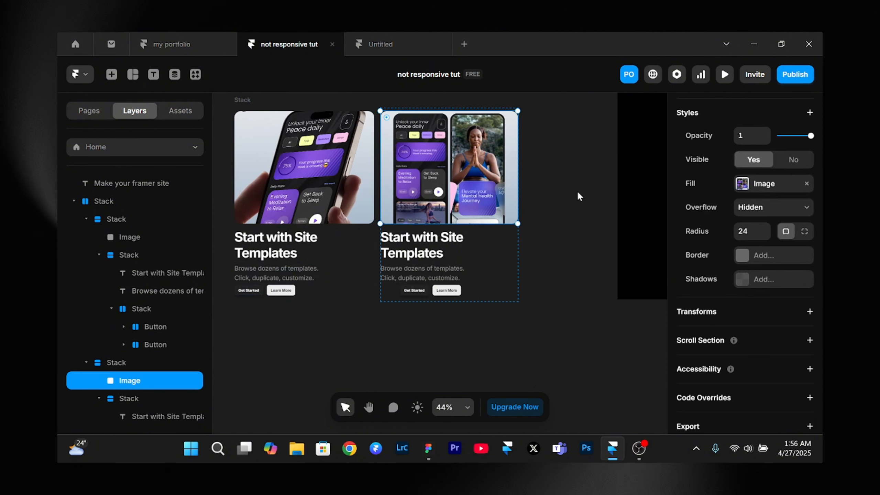
{"action": "scroll", "coordinate": [778, 194], "scroll_direction": "up", "scroll_amount": 5}
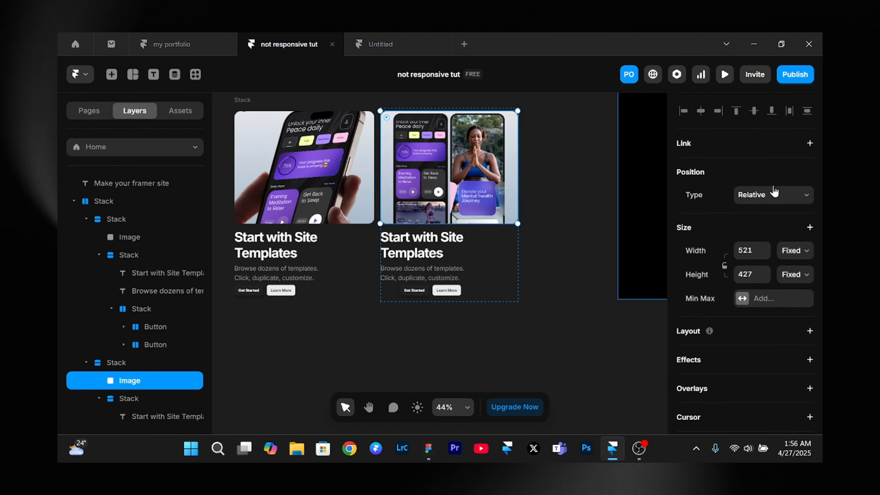
{"action": "left_click", "coordinate": [802, 257]}
{"action": "left_click", "coordinate": [798, 301]}
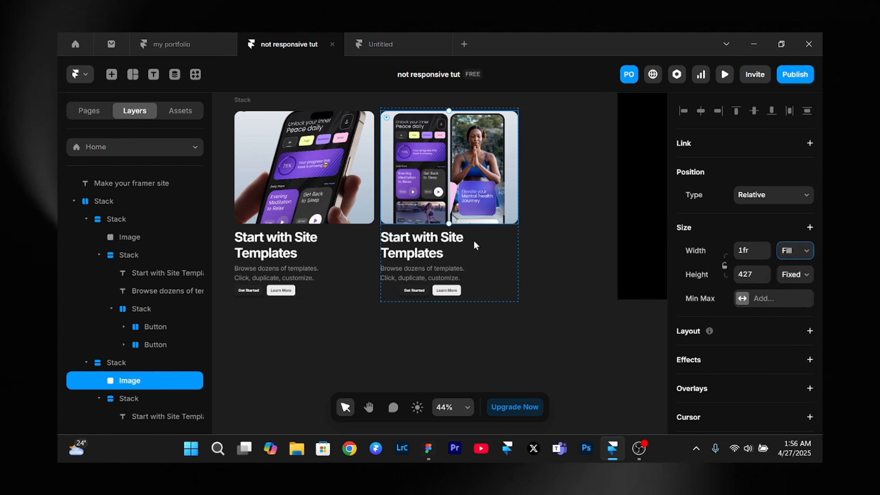
- Set the widths of the second card's heading and description text to Fill
{"action": "left_click", "coordinate": [429, 245]}
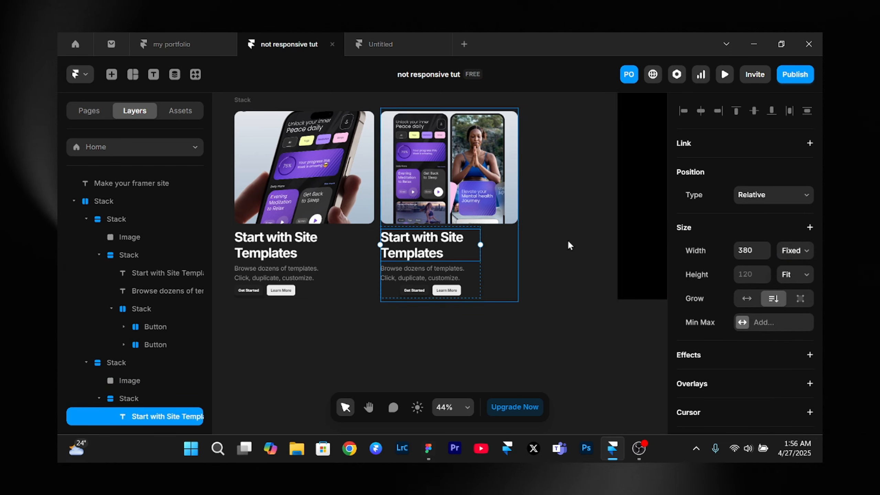
{"action": "left_click", "coordinate": [409, 272]}
{"action": "left_click", "coordinate": [794, 256]}
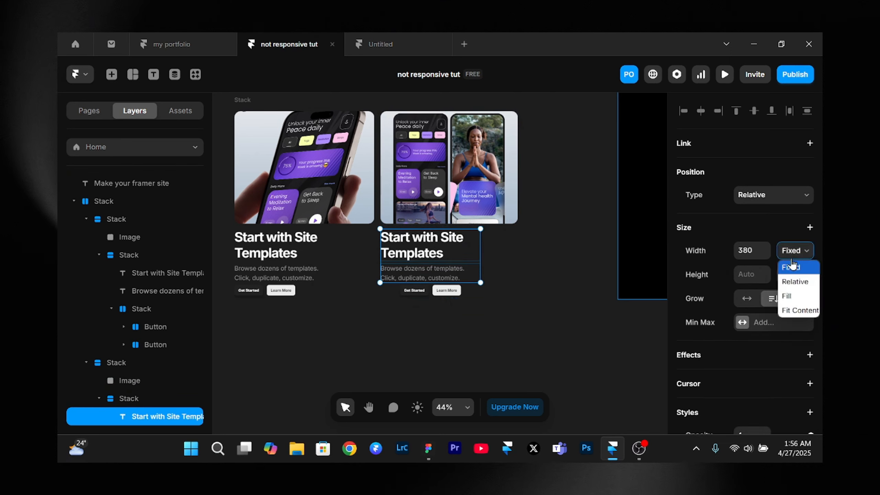
{"action": "left_click", "coordinate": [787, 296]}
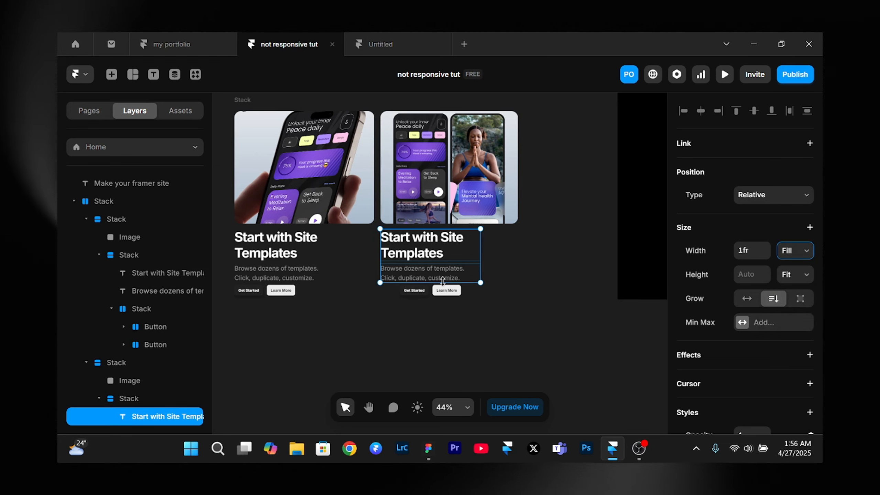
- Move the horizontal two-card stack from the canvas into the Desktop layout, beneath the "Copy Paste from Figma" section
{"action": "scroll", "coordinate": [443, 282], "scroll_direction": "down", "scroll_amount": 3}
{"action": "left_click", "coordinate": [313, 169]}
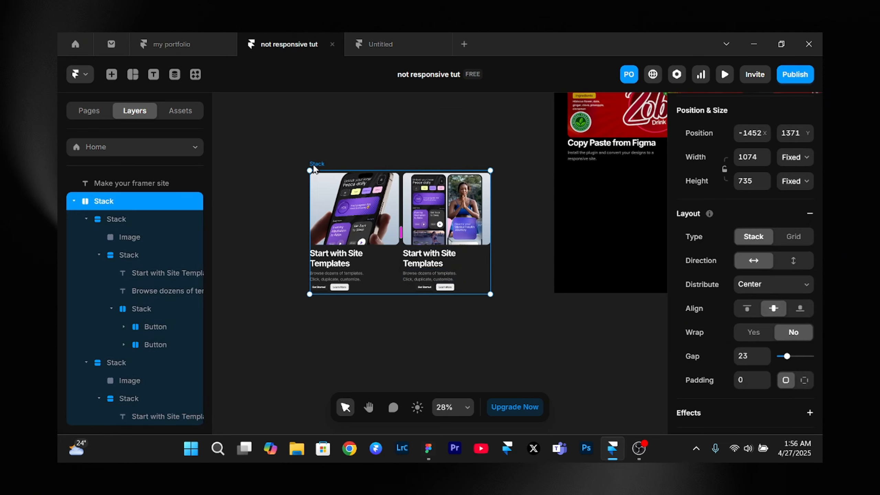
{"action": "key", "text": "Delete"}
{"action": "scroll", "coordinate": [312, 164], "scroll_direction": "right", "scroll_amount": 5}
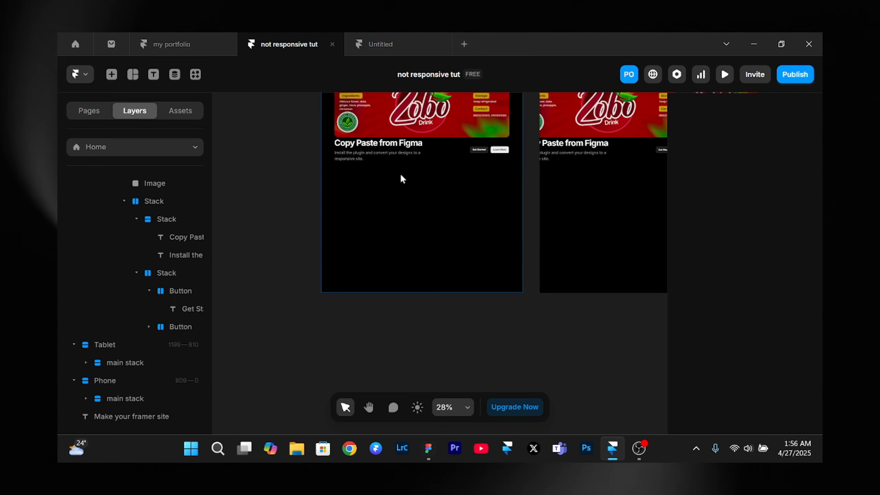
{"action": "left_click", "coordinate": [430, 214]}
{"action": "key", "text": "ctrl+v"}
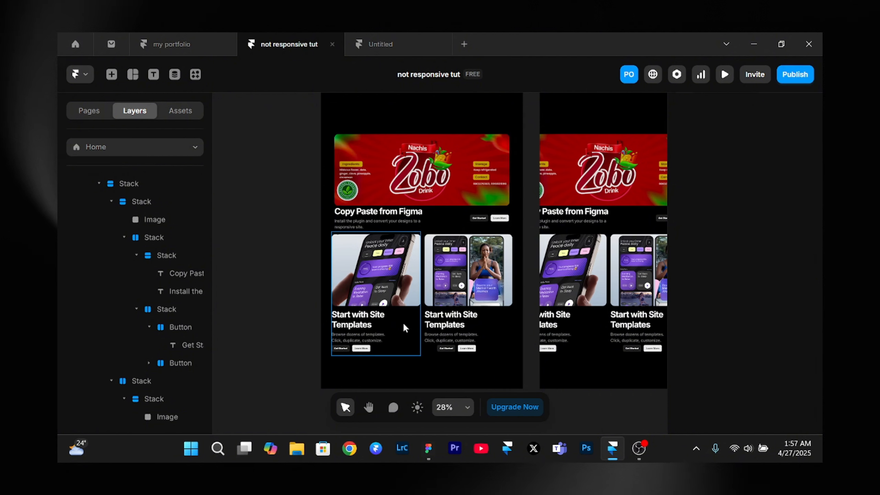
- Try to wrap the "Copy Paste from Figma" stack and the two-card stack in one vertical stack and adjust its gap
{"action": "left_click", "coordinate": [133, 205]}
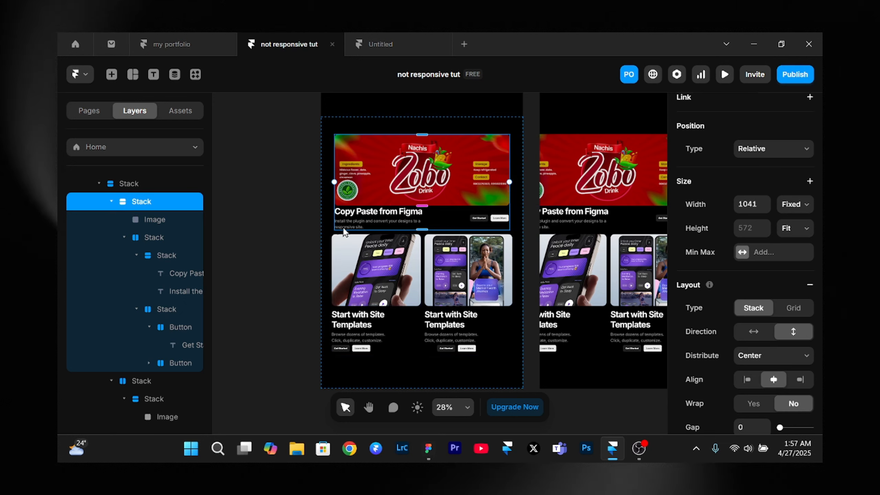
{"action": "left_click", "coordinate": [424, 258], "text": "shift"}
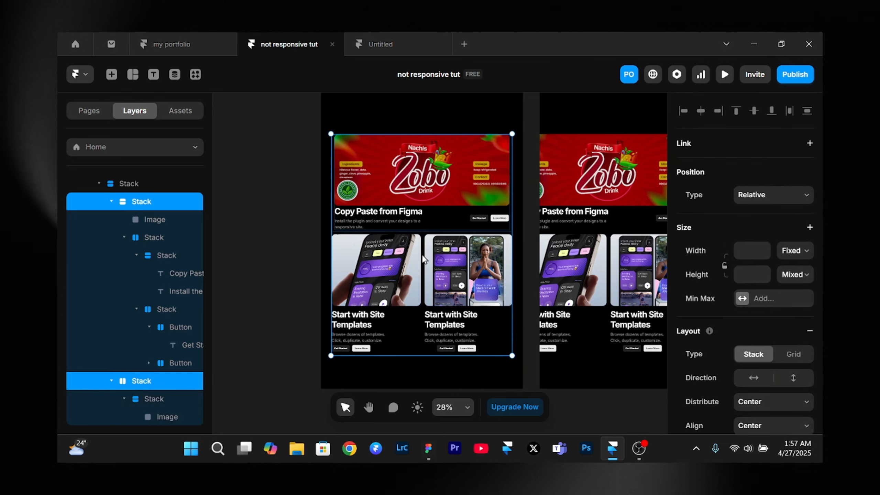
{"action": "key", "text": "ctrl+Return"}
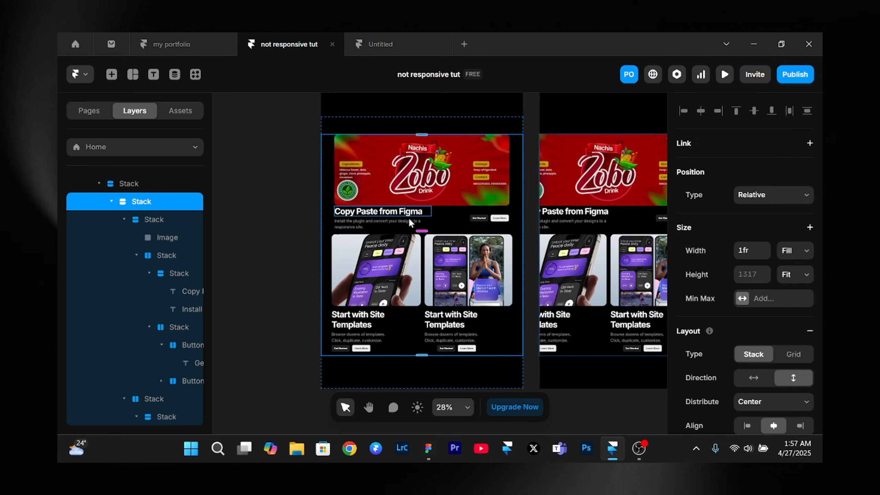
{"action": "scroll", "coordinate": [727, 278], "scroll_direction": "down", "scroll_amount": 2}
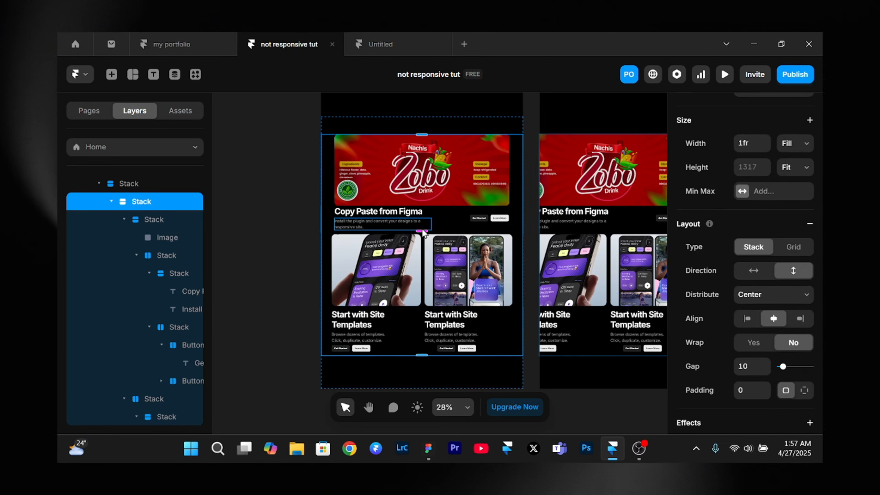
{"action": "left_click_drag", "start_coordinate": [422, 230], "coordinate": [421, 238]}
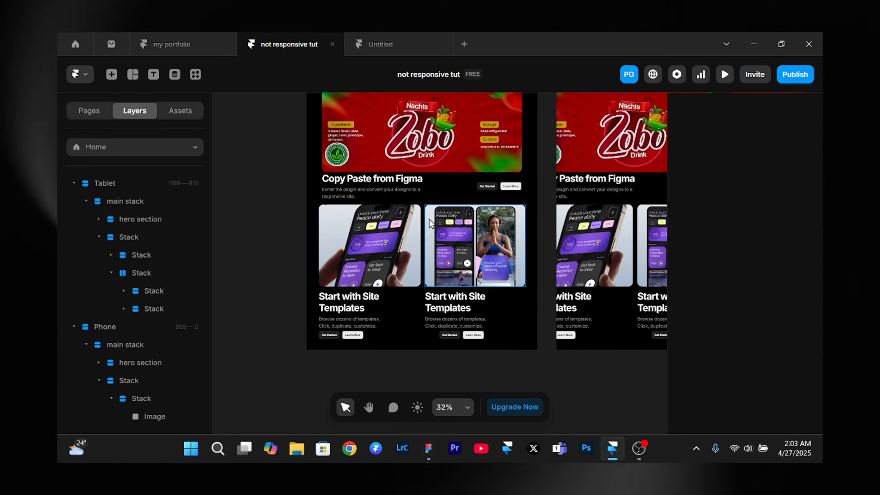
- Compare the banner and card sections across the Tablet and Phone breakpoints and inspect the Phone banner image's sizing
{"action": "scroll", "coordinate": [428, 219], "scroll_direction": "right", "scroll_amount": 5}
{"action": "scroll", "coordinate": [429, 218], "scroll_direction": "right", "scroll_amount": 3}
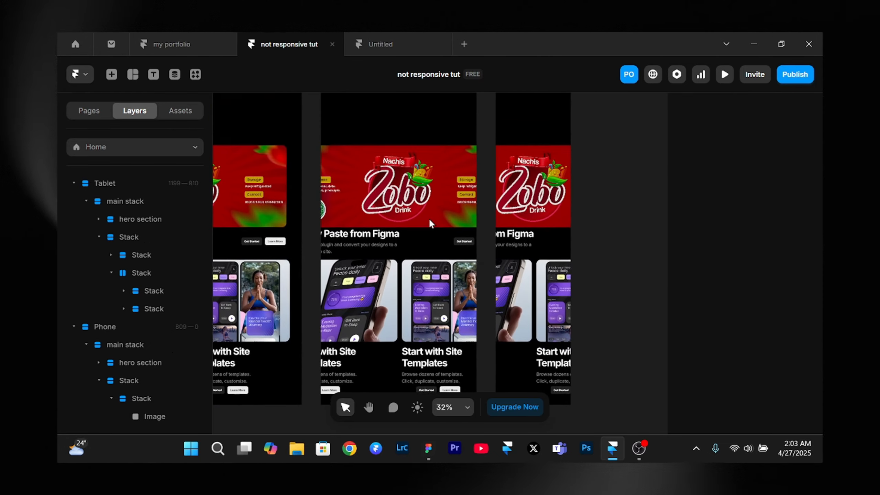
{"action": "scroll", "coordinate": [430, 224], "scroll_direction": "right", "scroll_amount": 1}
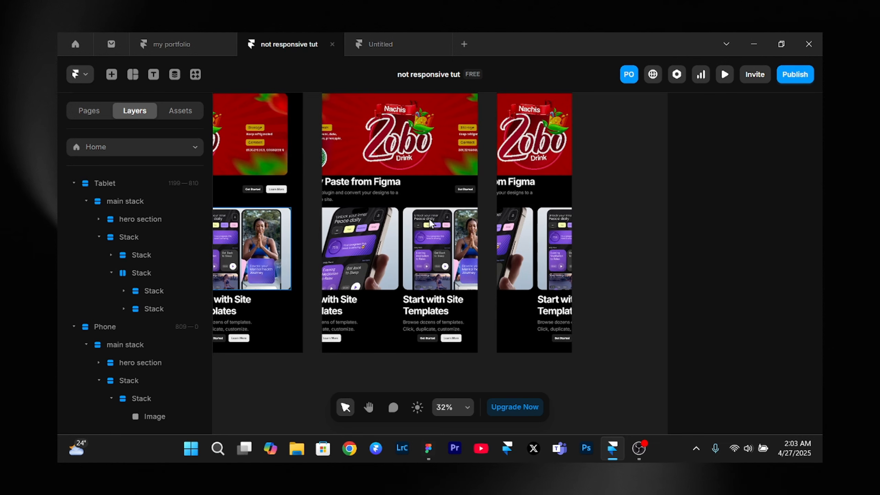
{"action": "scroll", "coordinate": [430, 220], "scroll_direction": "up", "scroll_amount": 1}
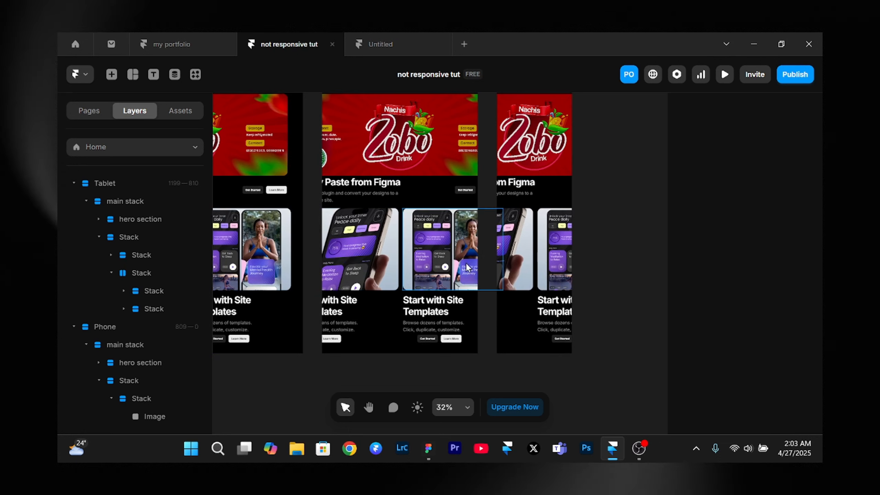
{"action": "left_click", "coordinate": [519, 132]}
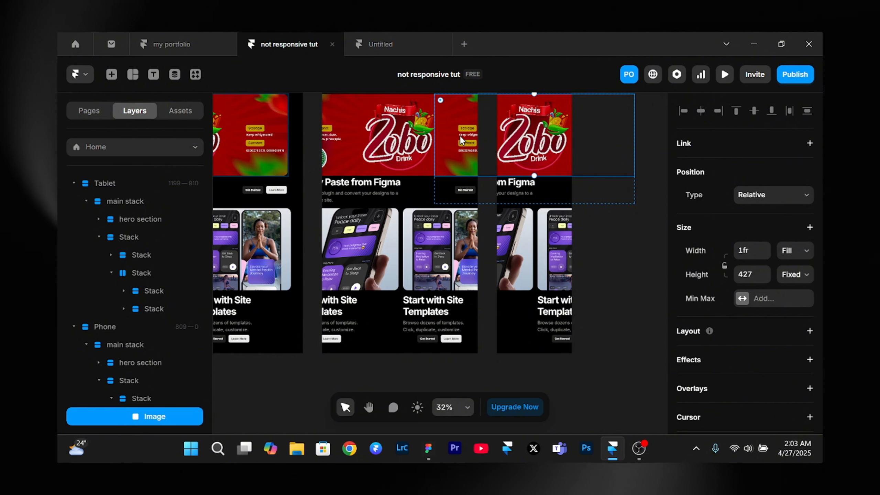
{"action": "scroll", "coordinate": [327, 200], "scroll_direction": "left", "scroll_amount": 5}
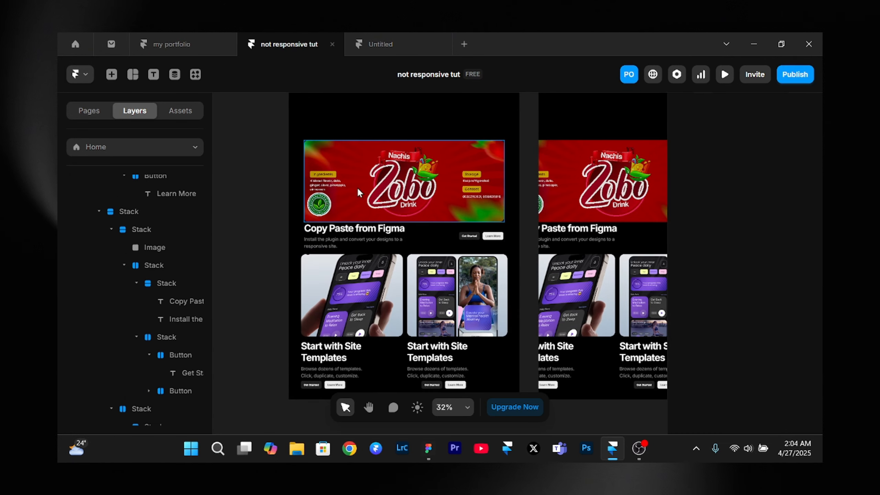
- Set the Desktop "Copy Paste from Figma" section stack's width to Fill and align its contents left
{"action": "left_click", "coordinate": [358, 186]}
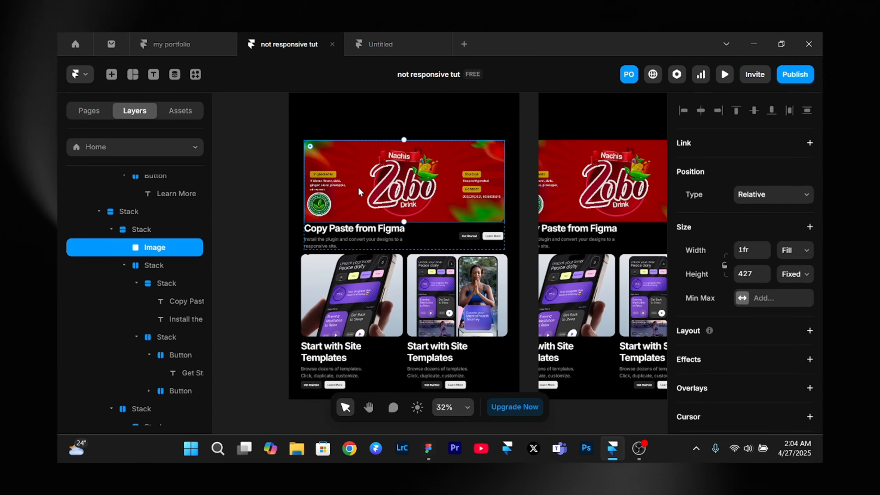
{"action": "left_click", "coordinate": [152, 229]}
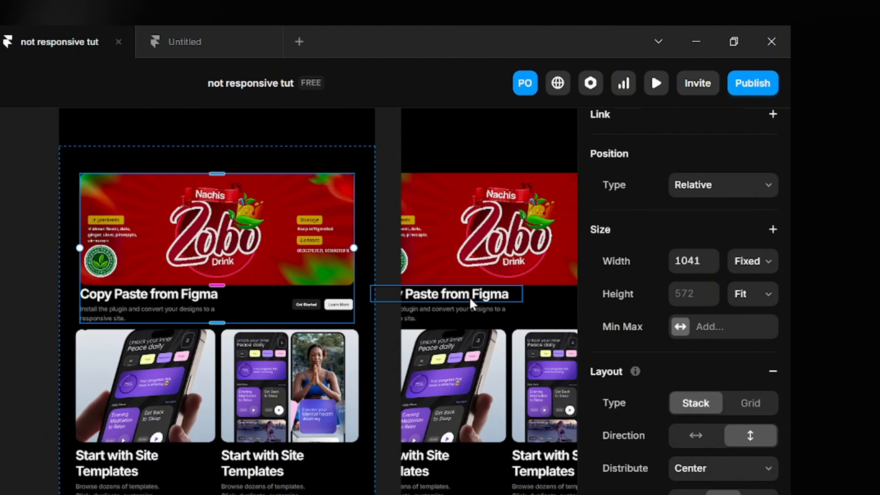
{"action": "scroll", "coordinate": [469, 298], "scroll_direction": "right", "scroll_amount": 3}
{"action": "left_click", "coordinate": [469, 296]}
{"action": "left_click", "coordinate": [761, 261]}
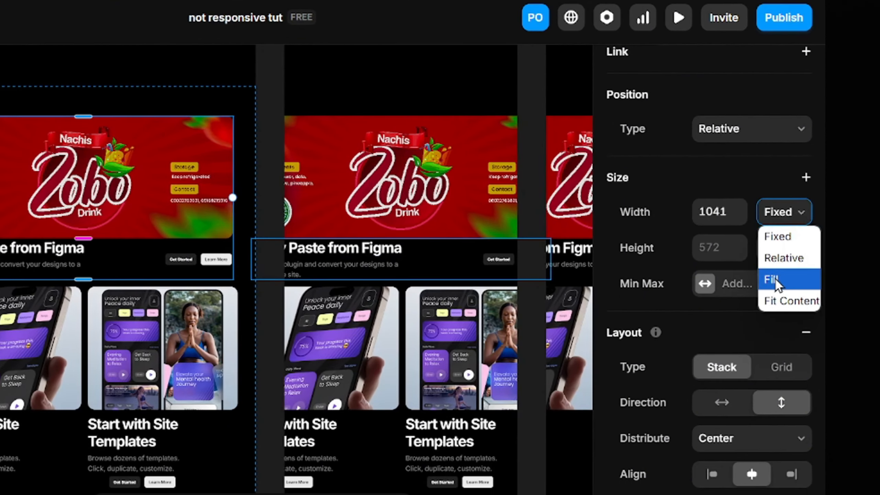
{"action": "left_click", "coordinate": [745, 326]}
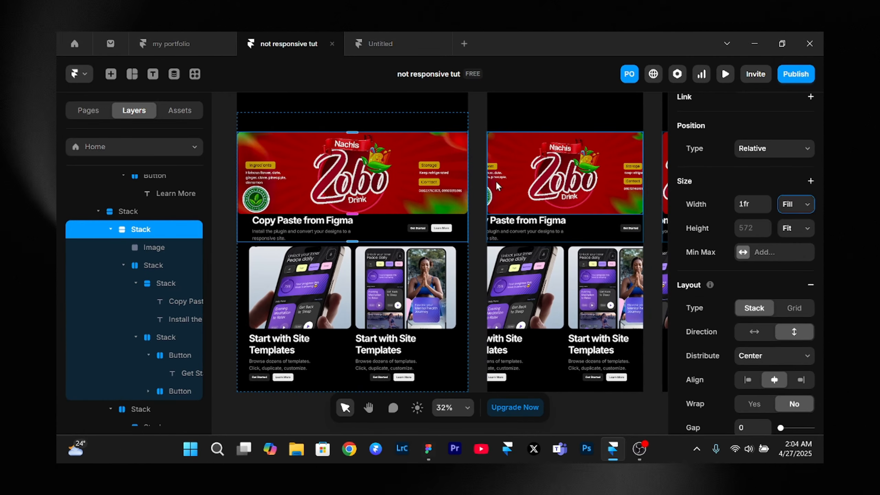
{"action": "scroll", "coordinate": [498, 186], "scroll_direction": "right", "scroll_amount": 5}
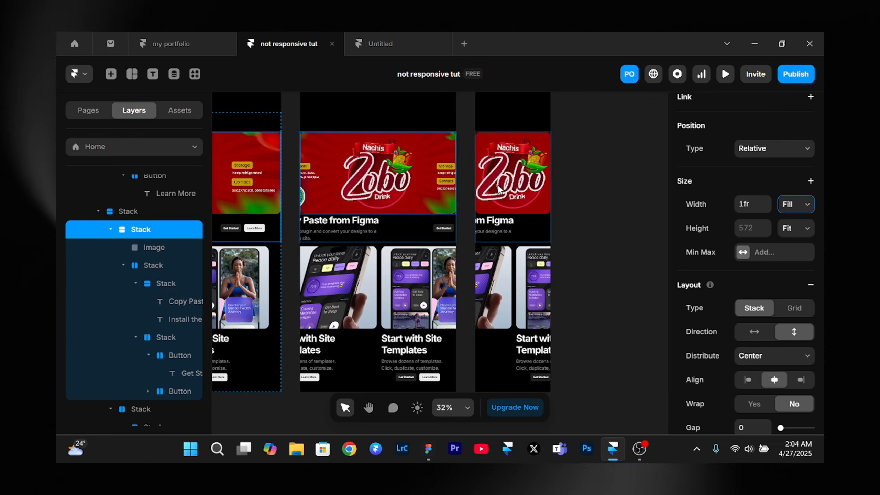
{"action": "scroll", "coordinate": [498, 187], "scroll_direction": "left", "scroll_amount": 6}
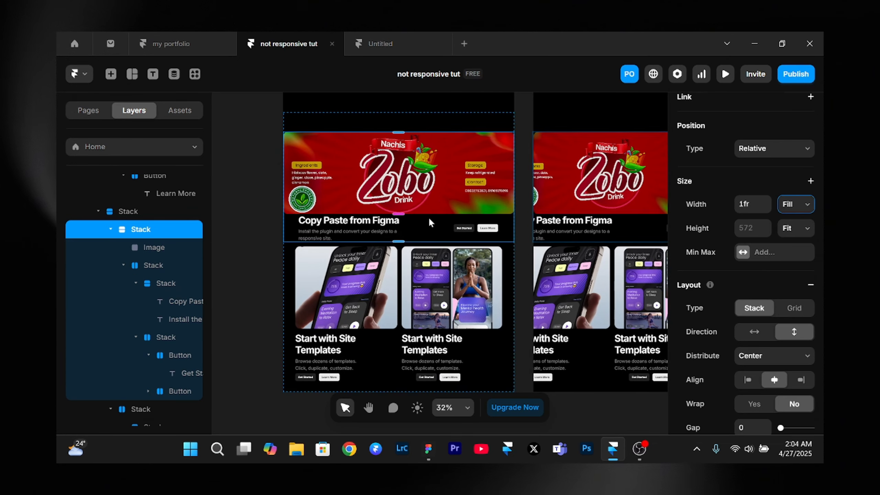
{"action": "left_click", "coordinate": [747, 379]}
{"action": "scroll", "coordinate": [780, 364], "scroll_direction": "down", "scroll_amount": 3}
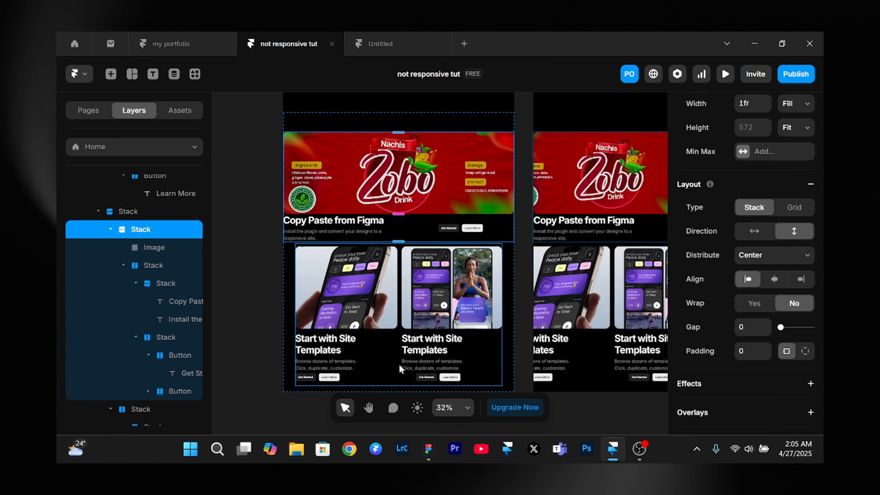
- Set the width of the horizontal two-card stack on the Desktop layout to Fill
{"action": "left_click", "coordinate": [399, 364]}
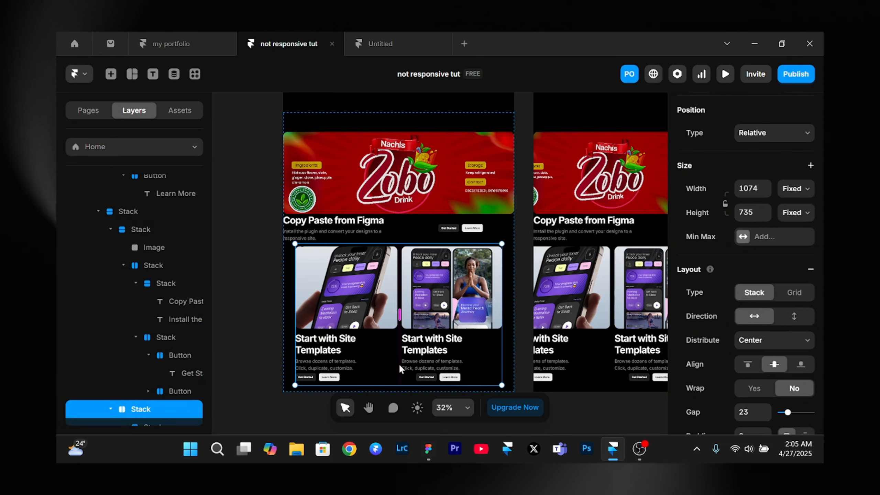
{"action": "scroll", "coordinate": [745, 263], "scroll_direction": "down", "scroll_amount": 1}
{"action": "scroll", "coordinate": [745, 264], "scroll_direction": "up", "scroll_amount": 3}
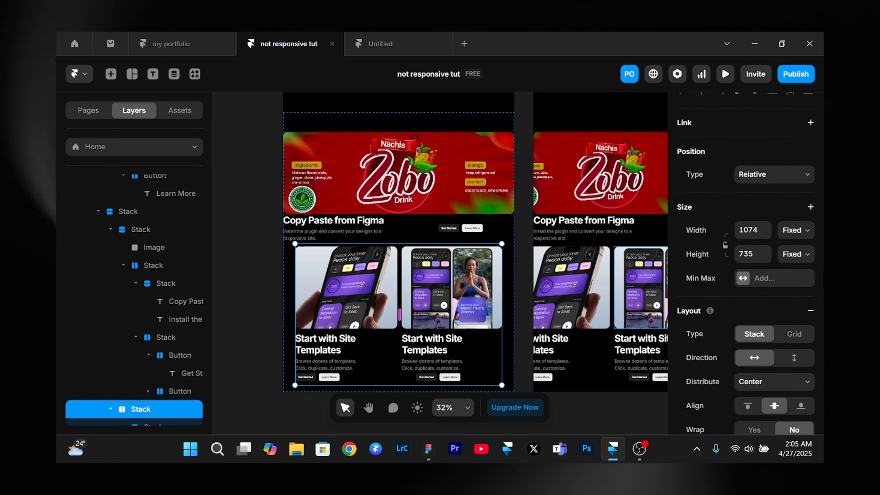
{"action": "left_click", "coordinate": [796, 231]}
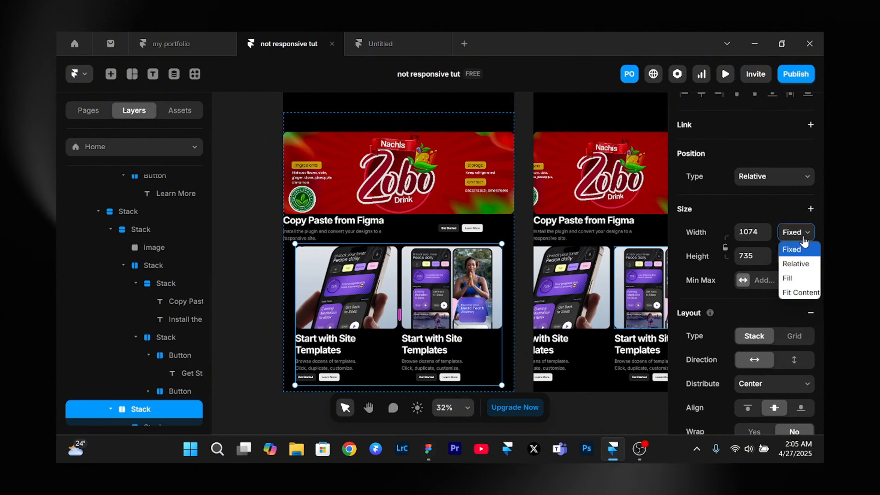
{"action": "left_click", "coordinate": [800, 278]}
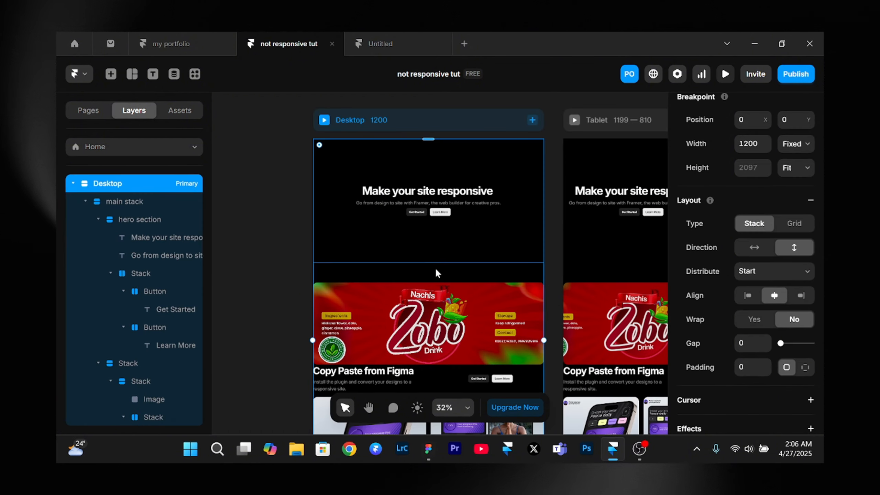
- Preview the Desktop page, narrow the preview to a phone width of 320, and examine the banner and card sections
{"action": "left_click", "coordinate": [323, 120]}
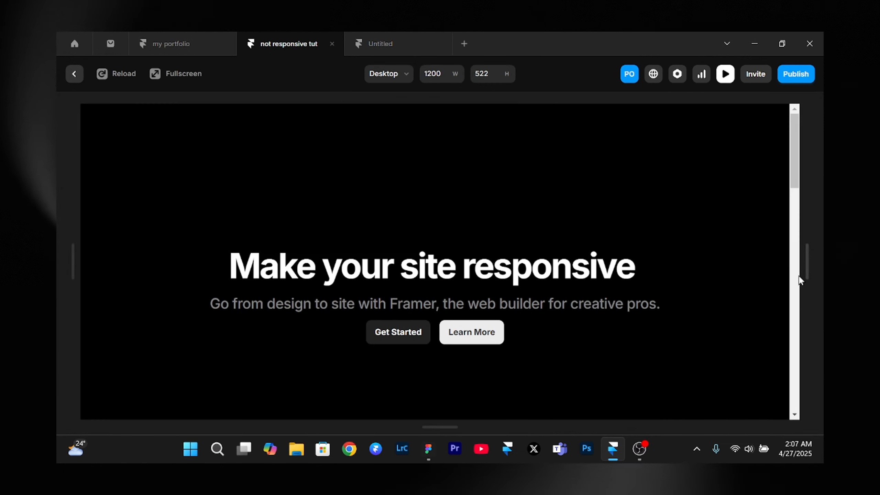
{"action": "left_click_drag", "start_coordinate": [800, 275], "coordinate": [530, 277]}
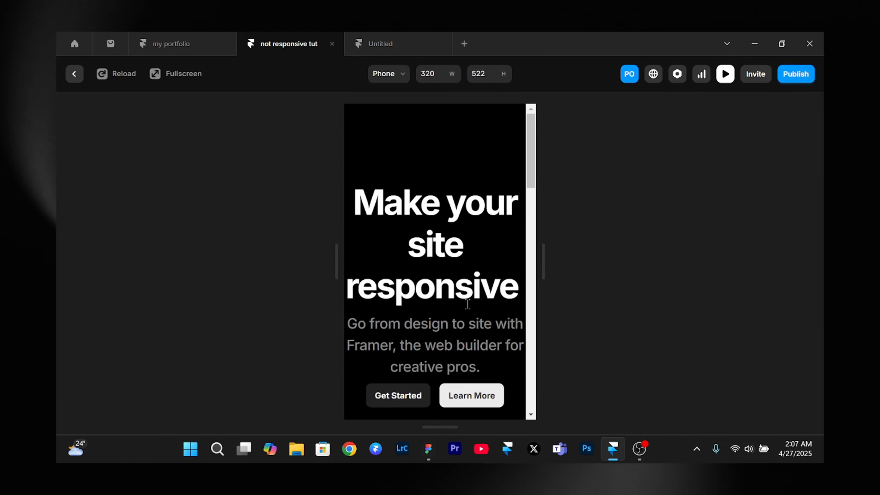
{"action": "scroll", "coordinate": [470, 311], "scroll_direction": "down", "scroll_amount": 4}
{"action": "scroll", "coordinate": [469, 308], "scroll_direction": "down", "scroll_amount": 5}
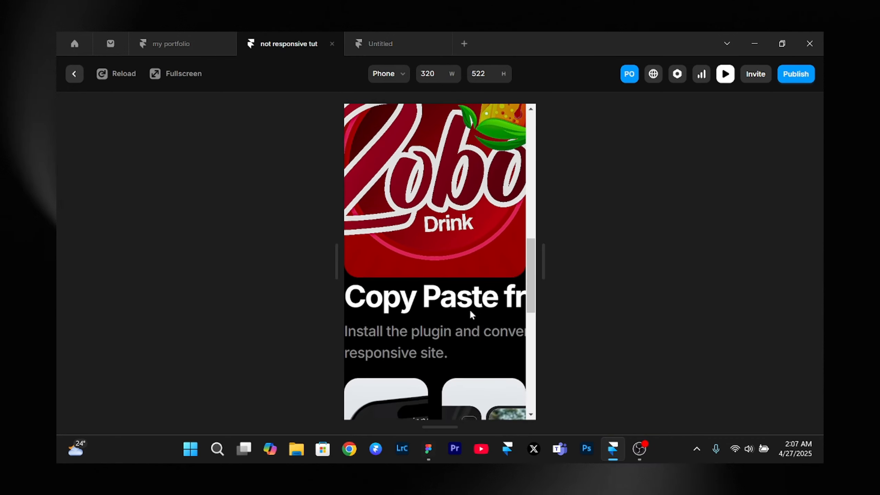
{"action": "scroll", "coordinate": [469, 309], "scroll_direction": "up", "scroll_amount": 3}
{"action": "left_click_drag", "start_coordinate": [550, 254], "coordinate": [542, 272]}
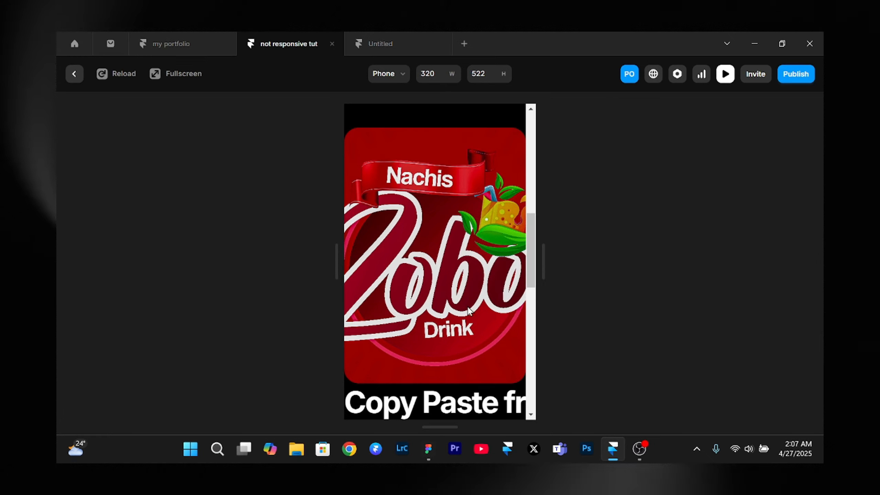
{"action": "scroll", "coordinate": [469, 310], "scroll_direction": "down", "scroll_amount": 5}
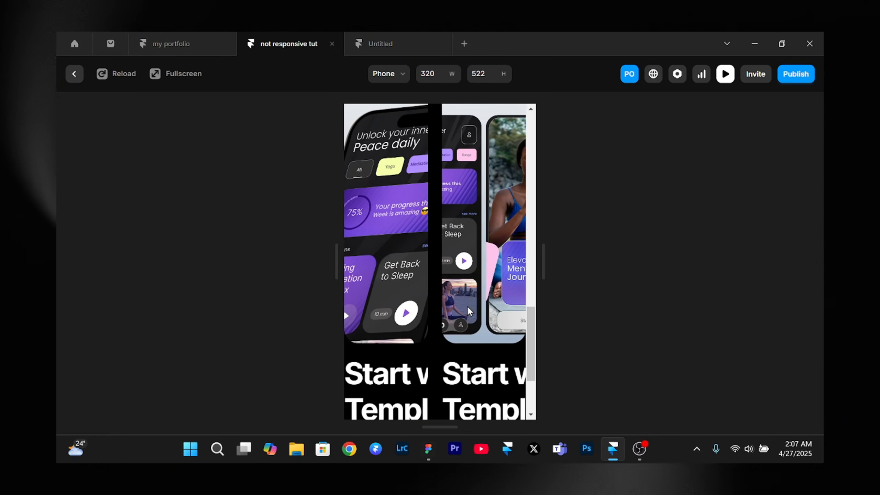
- Leave the phone-width preview and add padding around the contents of the Desktop breakpoint's stack
{"action": "left_click_drag", "start_coordinate": [542, 259], "coordinate": [518, 335]}
{"action": "left_click", "coordinate": [726, 74]}
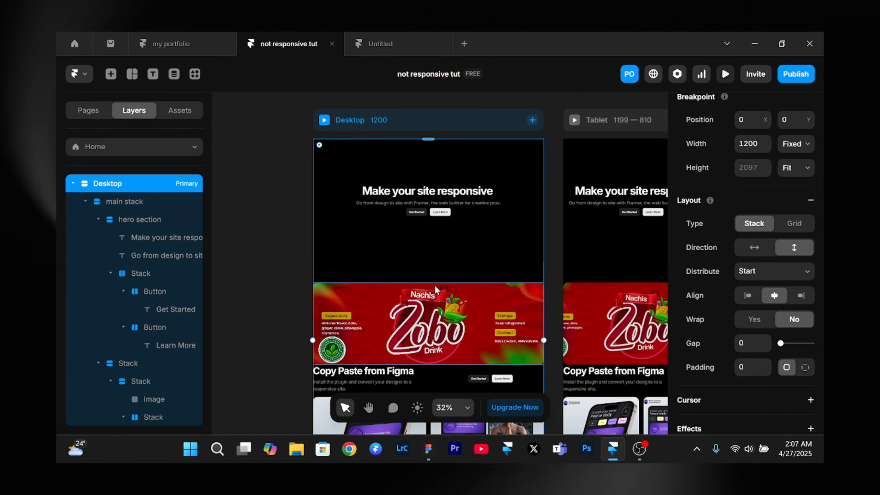
{"action": "scroll", "coordinate": [434, 285], "scroll_direction": "right", "scroll_amount": 5}
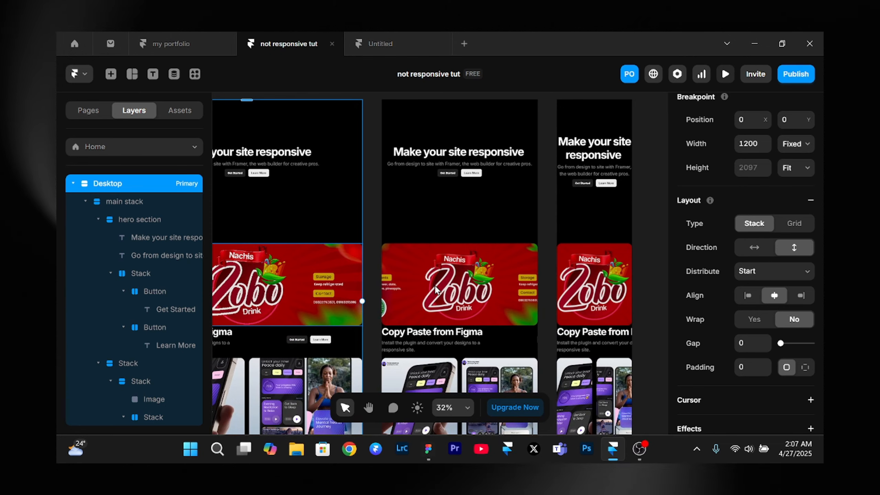
{"action": "scroll", "coordinate": [435, 289], "scroll_direction": "down", "scroll_amount": 3}
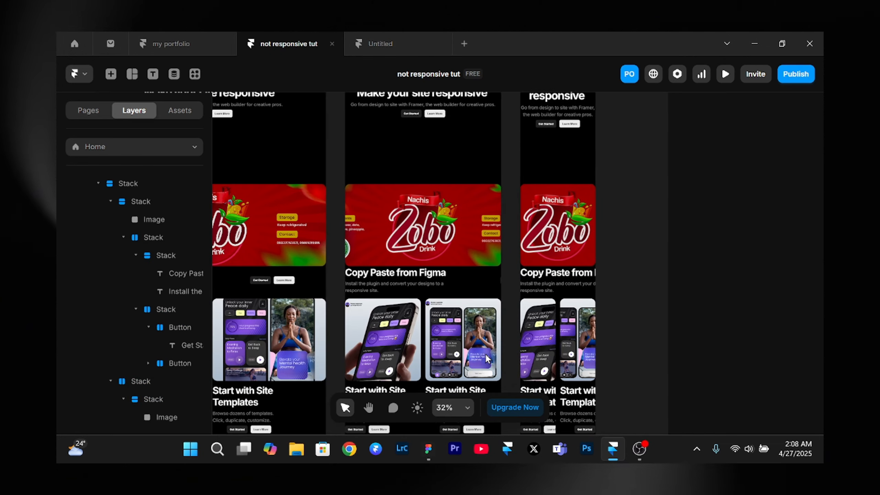
{"action": "scroll", "coordinate": [487, 359], "scroll_direction": "left", "scroll_amount": 3}
{"action": "scroll", "coordinate": [487, 359], "scroll_direction": "down", "scroll_amount": 3}
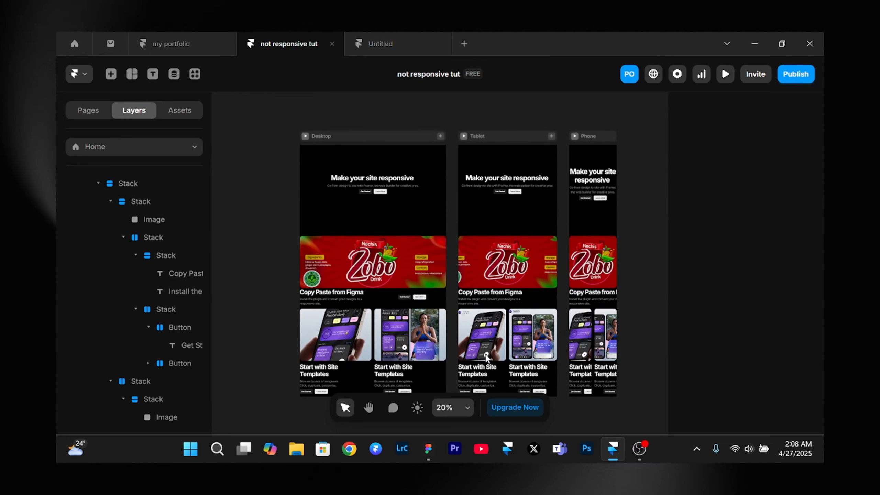
{"action": "left_click", "coordinate": [371, 137]}
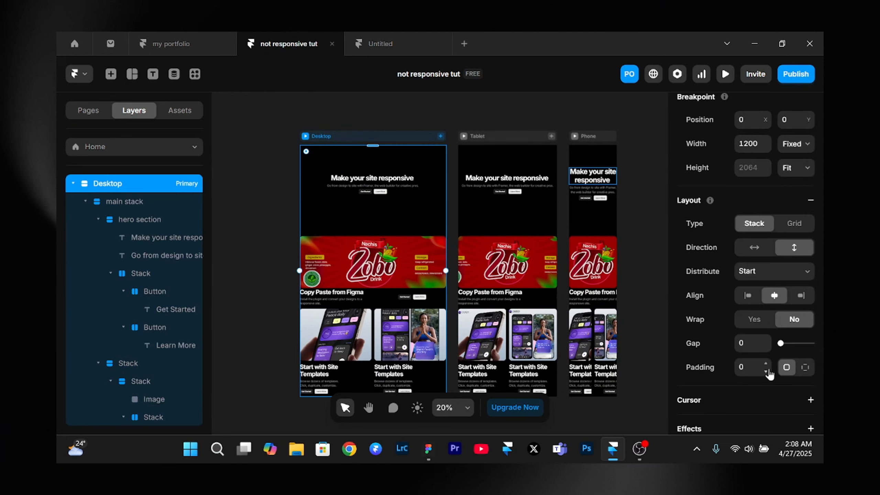
{"action": "left_click", "coordinate": [750, 364]}
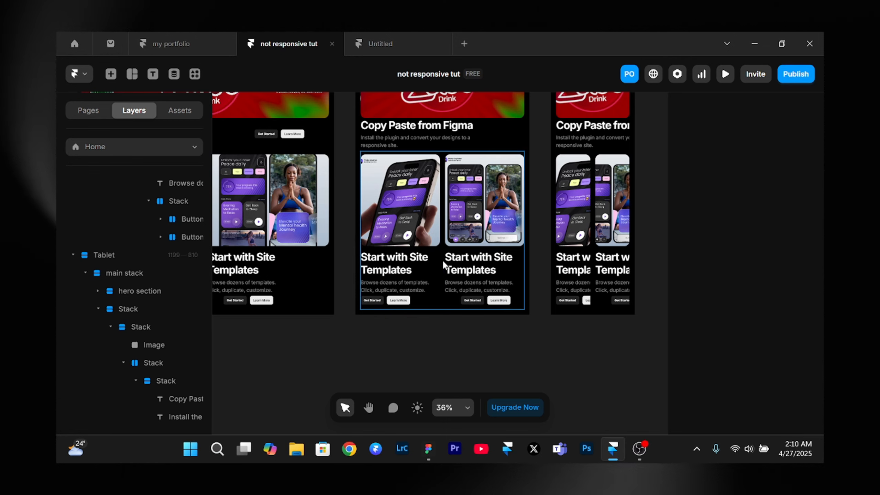
- Change the direction of the two-card stack on the Tablet breakpoint to vertical
{"action": "scroll", "coordinate": [442, 264], "scroll_direction": "up", "scroll_amount": 3}
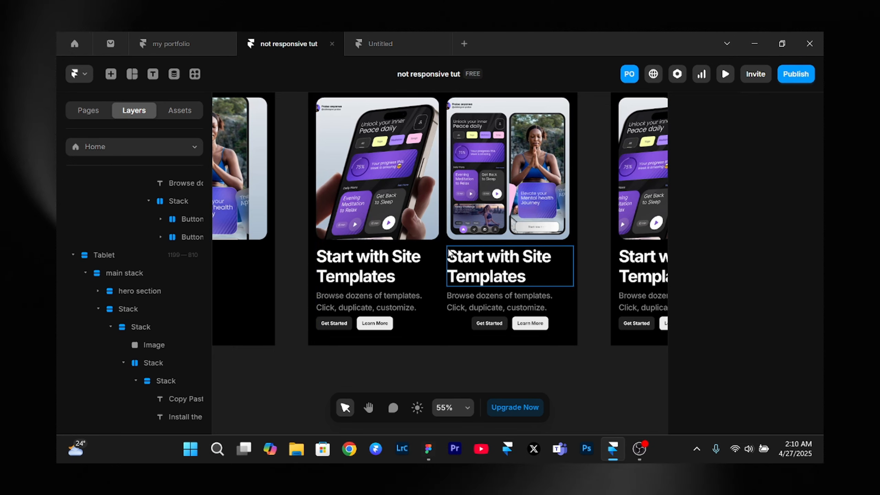
{"action": "scroll", "coordinate": [442, 253], "scroll_direction": "down", "scroll_amount": 3}
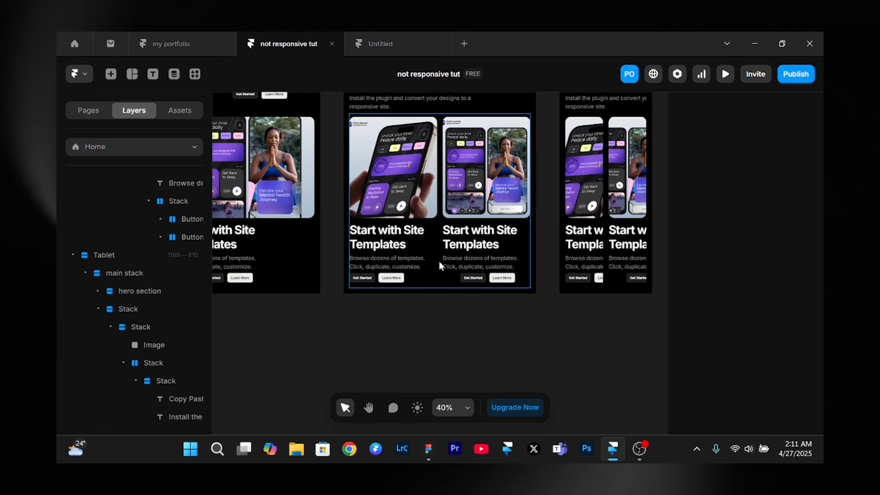
{"action": "left_click", "coordinate": [439, 266]}
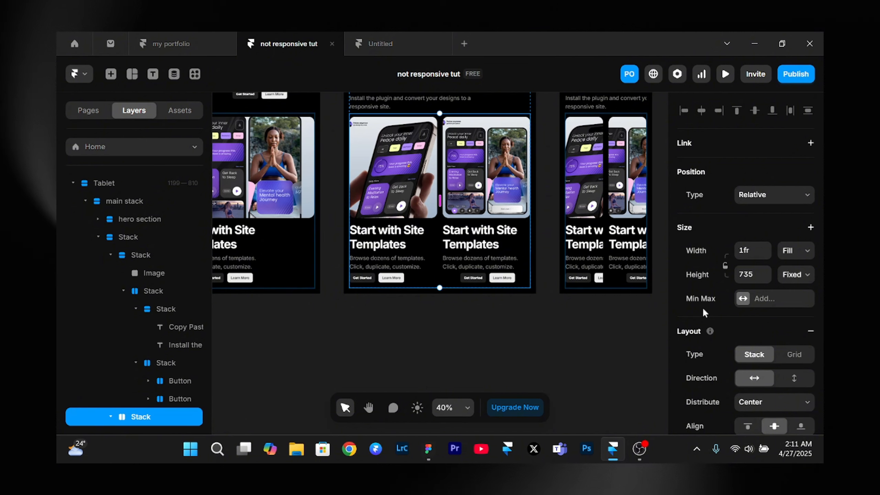
{"action": "scroll", "coordinate": [715, 310], "scroll_direction": "down", "scroll_amount": 6}
{"action": "scroll", "coordinate": [715, 307], "scroll_direction": "up", "scroll_amount": 4}
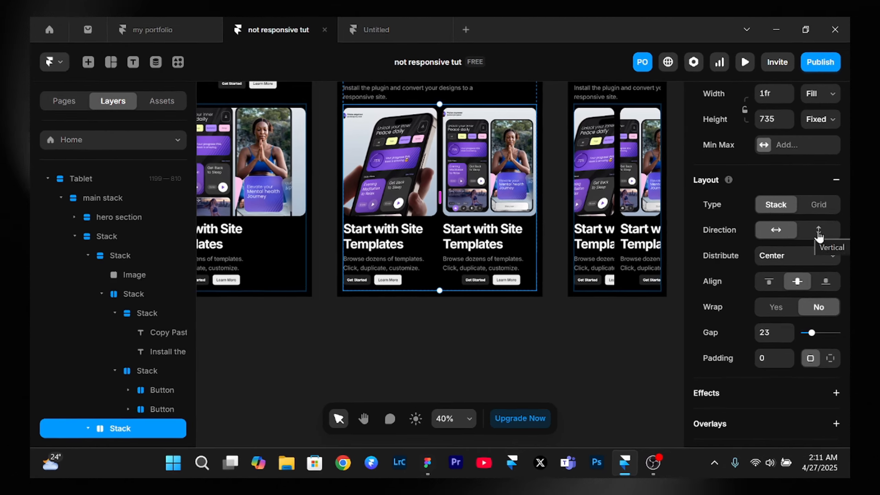
{"action": "left_click", "coordinate": [794, 232]}
- Set the height of the Tablet card stack to Fit Content
{"action": "scroll", "coordinate": [420, 206], "scroll_direction": "down", "scroll_amount": 3}
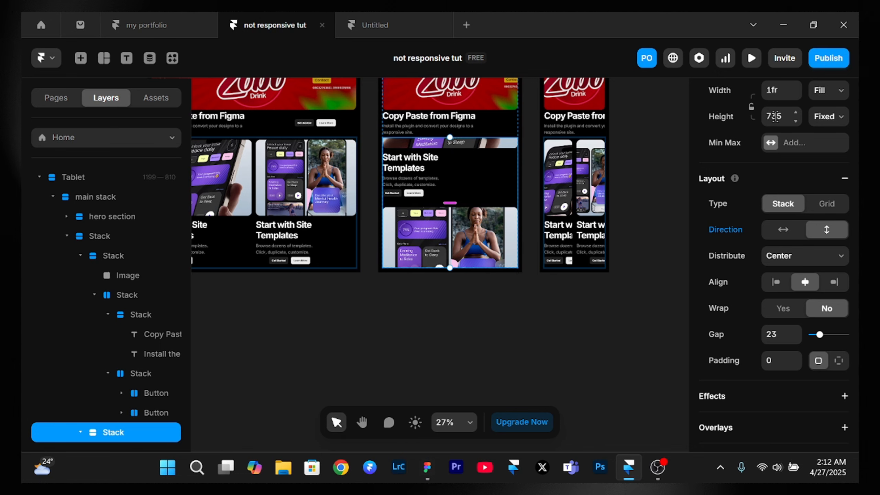
{"action": "scroll", "coordinate": [695, 130], "scroll_direction": "up", "scroll_amount": 1}
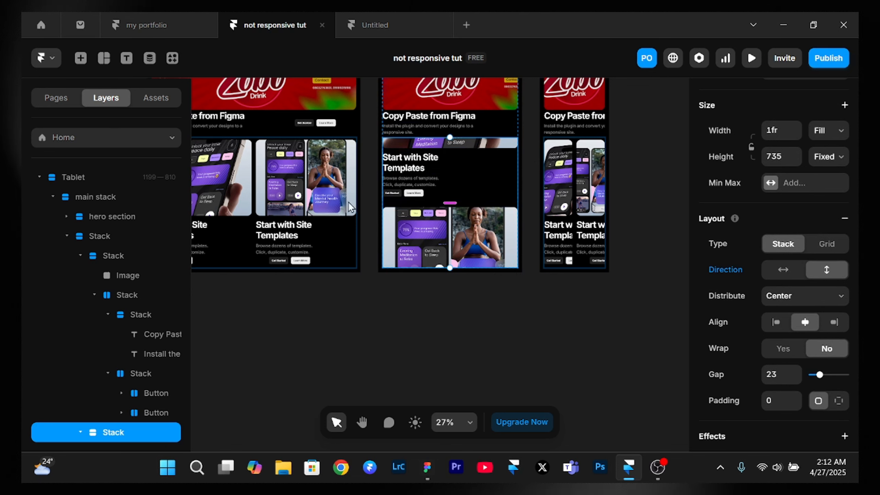
{"action": "left_click", "coordinate": [834, 162]}
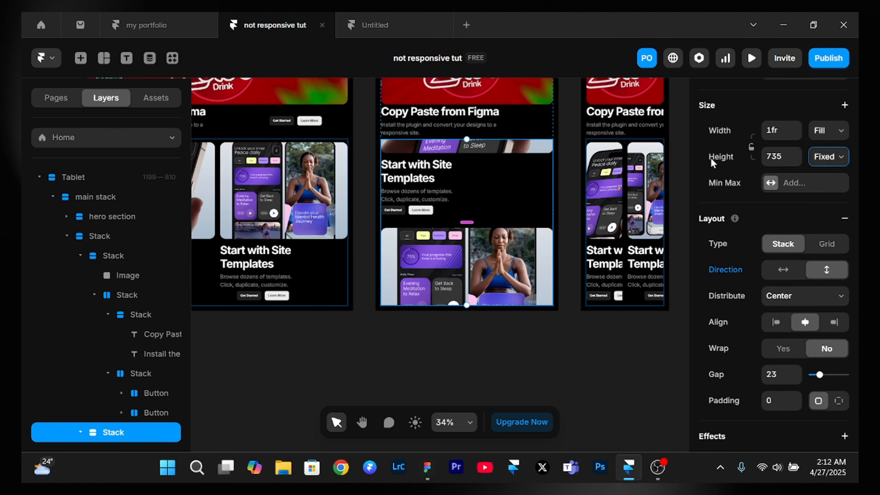
{"action": "left_click", "coordinate": [828, 162]}
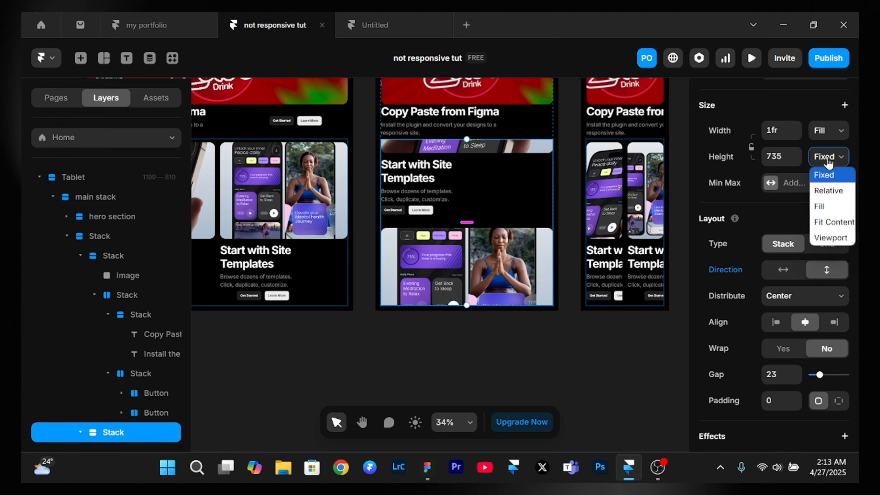
{"action": "left_click", "coordinate": [829, 222]}
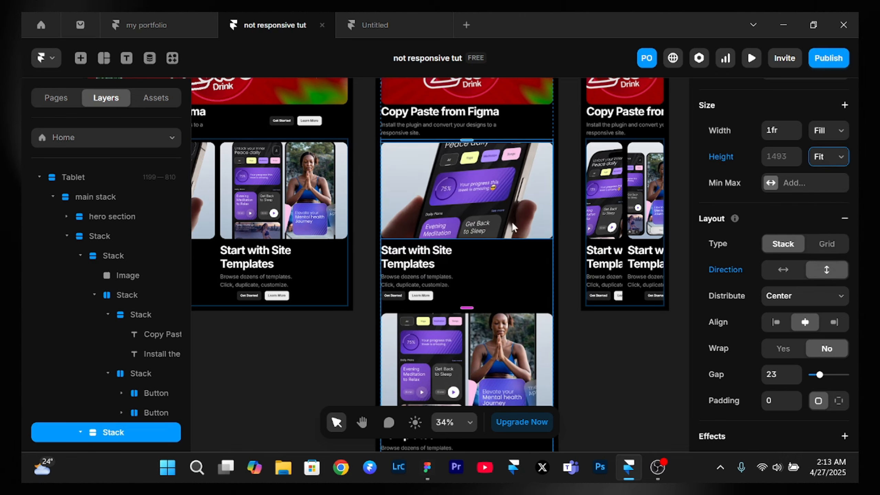
- Change the direction of the two-card stack on the Phone breakpoint to vertical
{"action": "scroll", "coordinate": [512, 221], "scroll_direction": "down", "scroll_amount": 3}
{"action": "left_click_drag", "start_coordinate": [505, 230], "coordinate": [504, 182]}
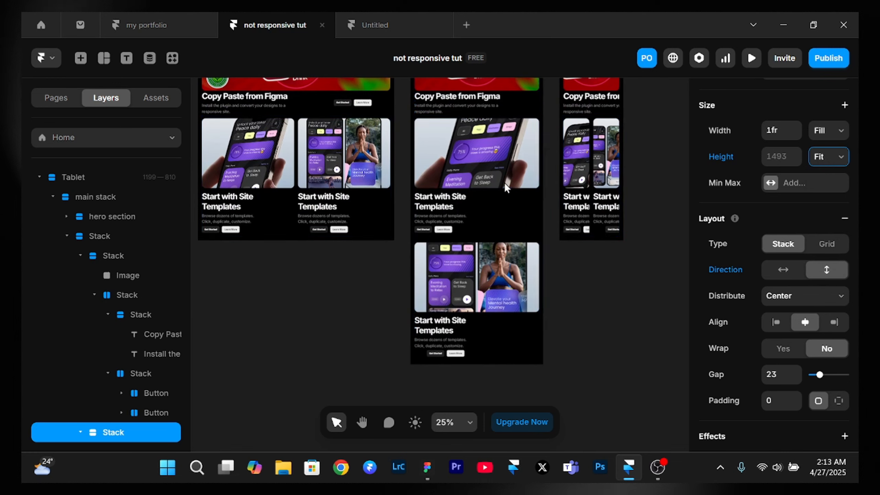
{"action": "scroll", "coordinate": [504, 181], "scroll_direction": "right", "scroll_amount": 4}
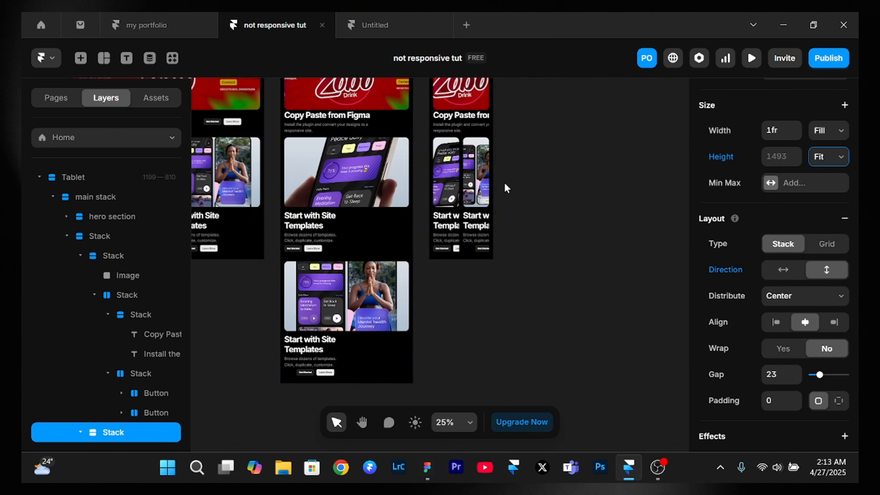
{"action": "left_click", "coordinate": [463, 194]}
{"action": "scroll", "coordinate": [462, 195], "scroll_direction": "up", "scroll_amount": 3}
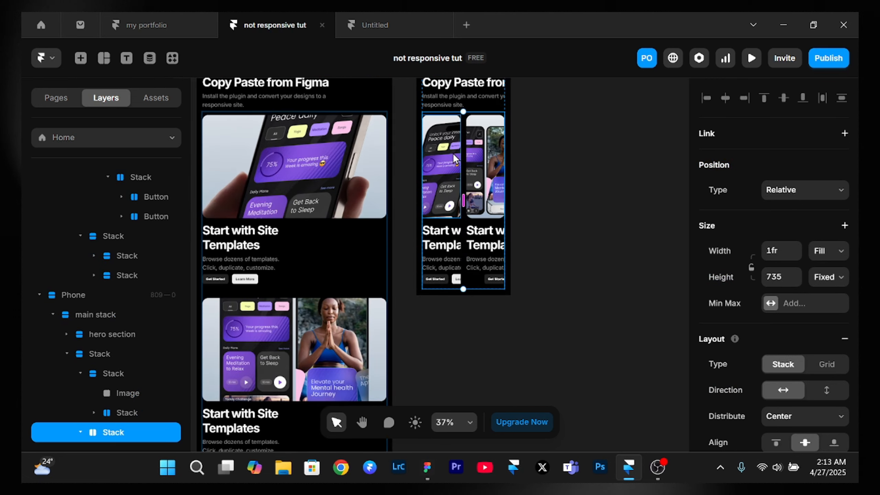
{"action": "scroll", "coordinate": [769, 201], "scroll_direction": "down", "scroll_amount": 6}
{"action": "scroll", "coordinate": [772, 202], "scroll_direction": "down", "scroll_amount": 3}
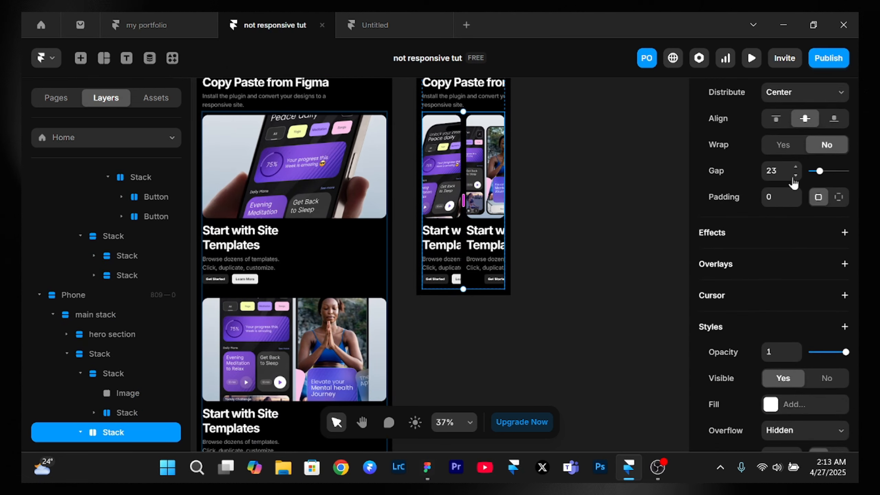
{"action": "scroll", "coordinate": [793, 177], "scroll_direction": "up", "scroll_amount": 5}
{"action": "left_click", "coordinate": [827, 192]}
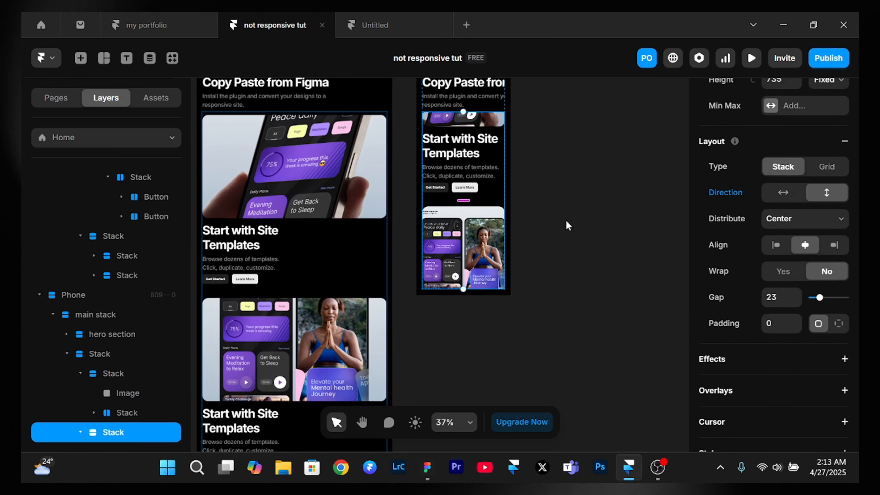
- Set the height of the Phone card stack to Fit Content
{"action": "scroll", "coordinate": [822, 195], "scroll_direction": "up", "scroll_amount": 5}
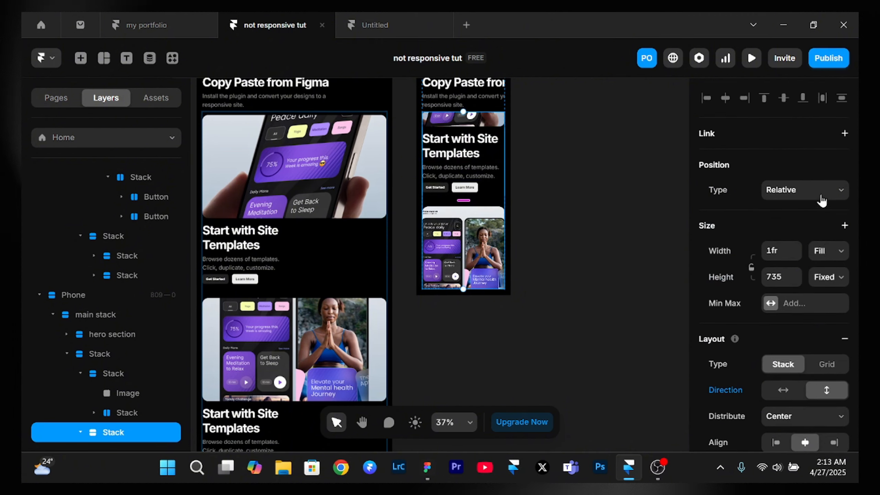
{"action": "left_click", "coordinate": [827, 278]}
{"action": "left_click", "coordinate": [840, 341]}
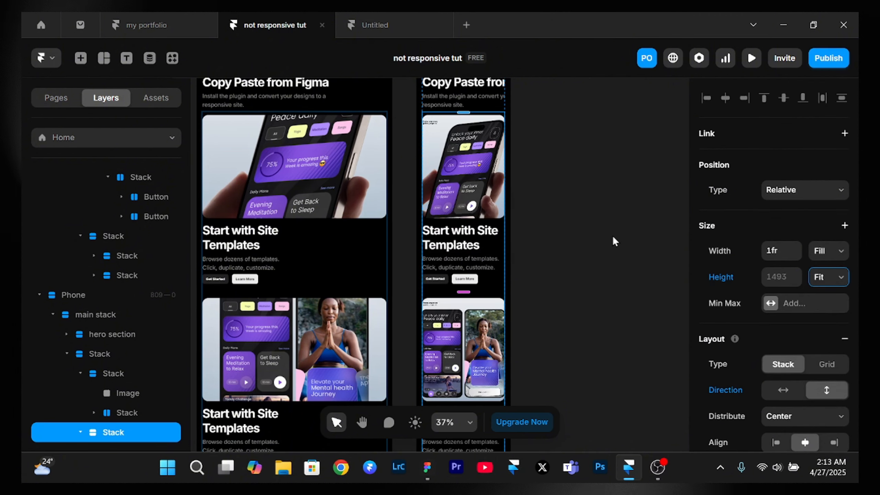
{"action": "scroll", "coordinate": [612, 236], "scroll_direction": "down", "scroll_amount": 2}
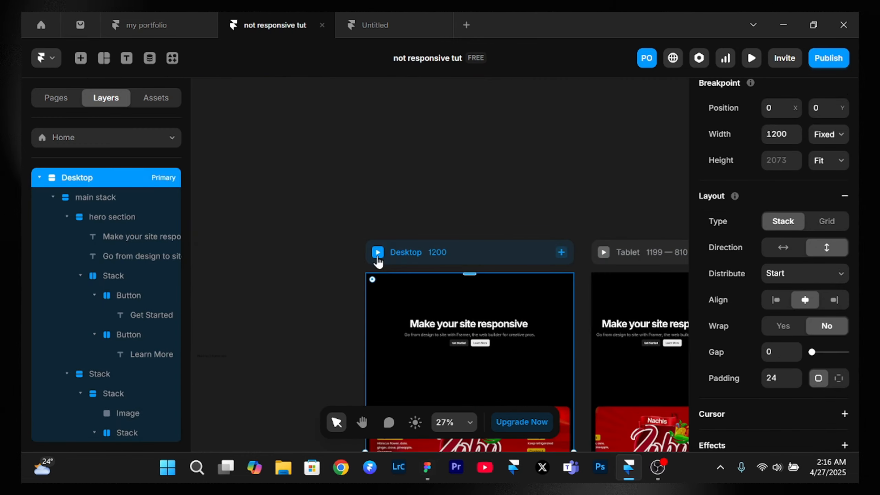
- Preview the page, narrow the preview to a phone width of 320, and examine the banner and stacked cards
{"action": "left_click", "coordinate": [377, 252]}
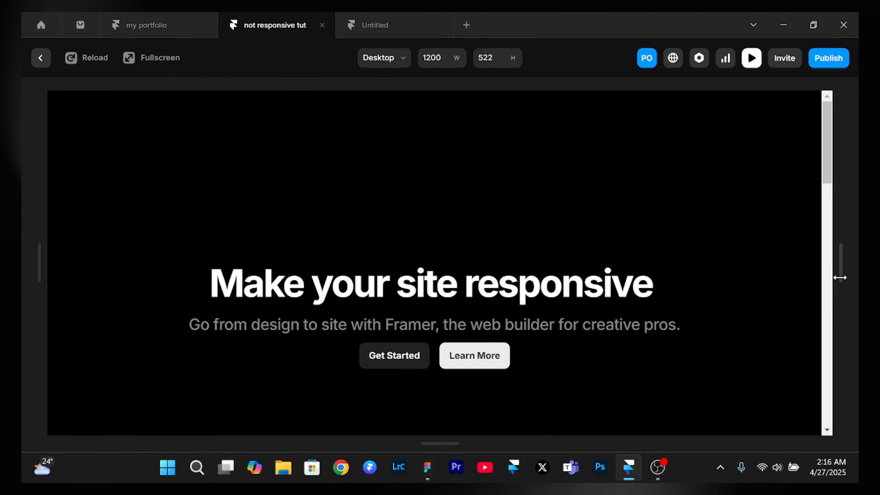
{"action": "left_click_drag", "start_coordinate": [843, 264], "coordinate": [553, 265]}
{"action": "scroll", "coordinate": [518, 321], "scroll_direction": "down", "scroll_amount": 10}
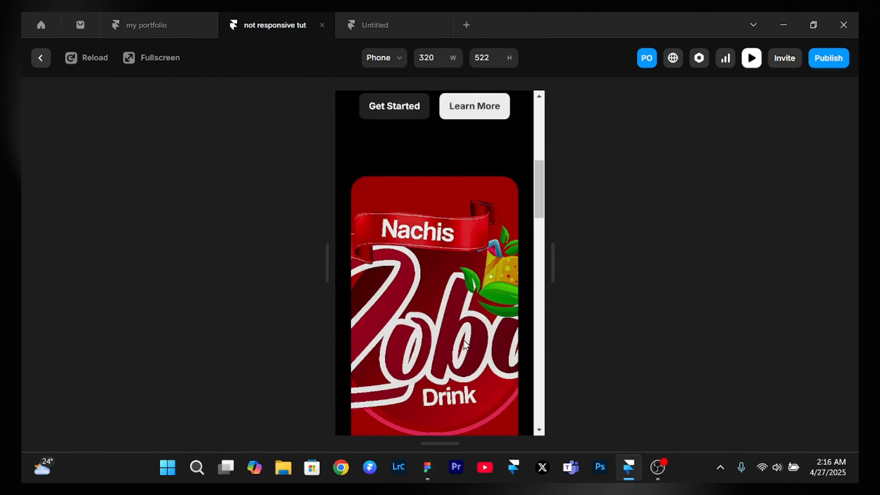
{"action": "scroll", "coordinate": [463, 339], "scroll_direction": "up", "scroll_amount": 4}
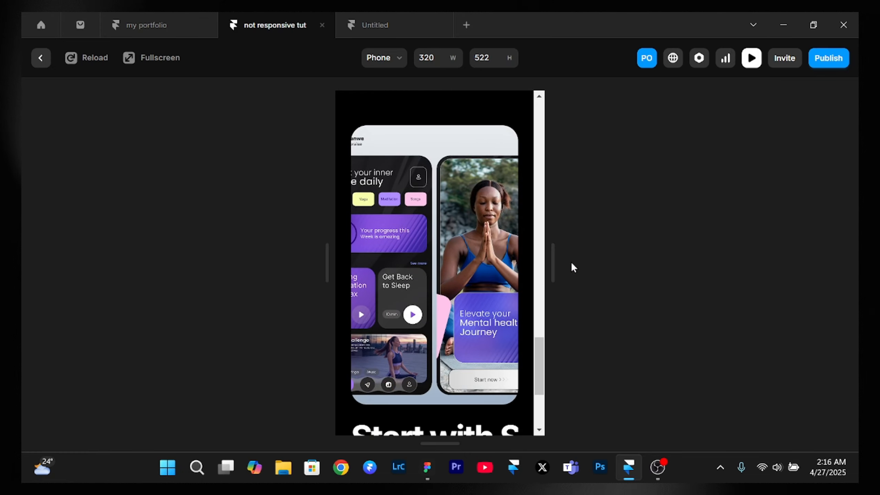
- Widen the preview back to a Desktop width of 1230 to check the side-by-side cards, and close it
{"action": "mouse_move", "coordinate": [555, 266]}
{"action": "left_mouse_down"}
{"action": "mouse_move", "coordinate": [845, 266]}
{"action": "mouse_move", "coordinate": [554, 270]}
{"action": "left_mouse_up"}
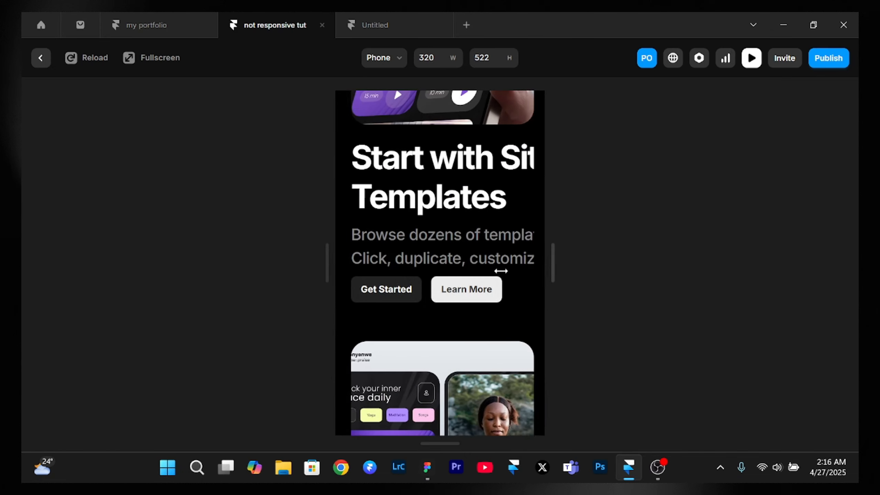
{"action": "left_click_drag", "start_coordinate": [573, 302], "coordinate": [849, 298]}
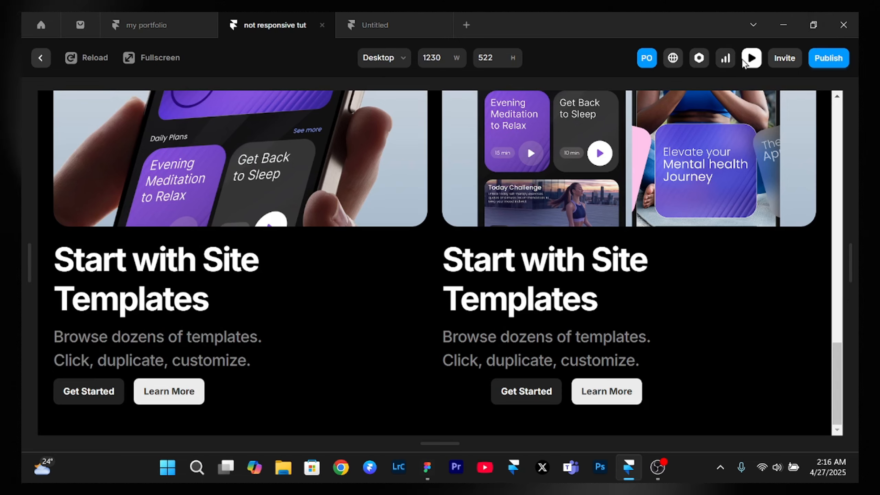
{"action": "left_click", "coordinate": [751, 58]}
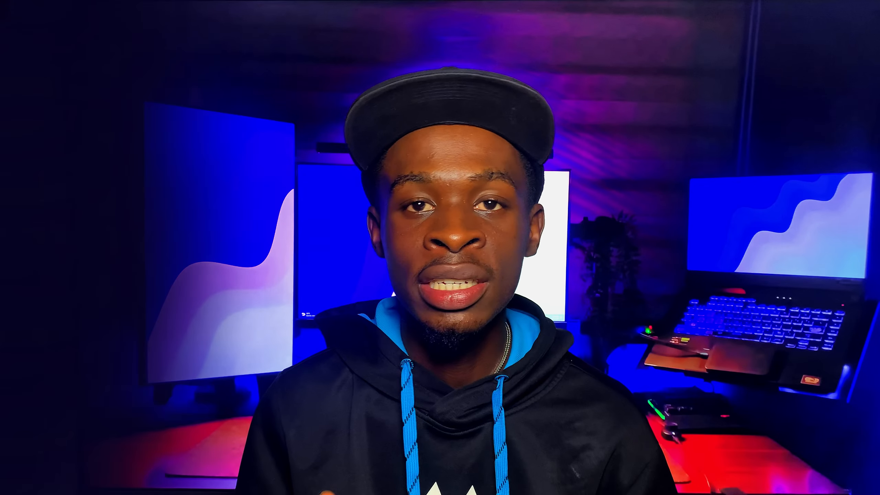